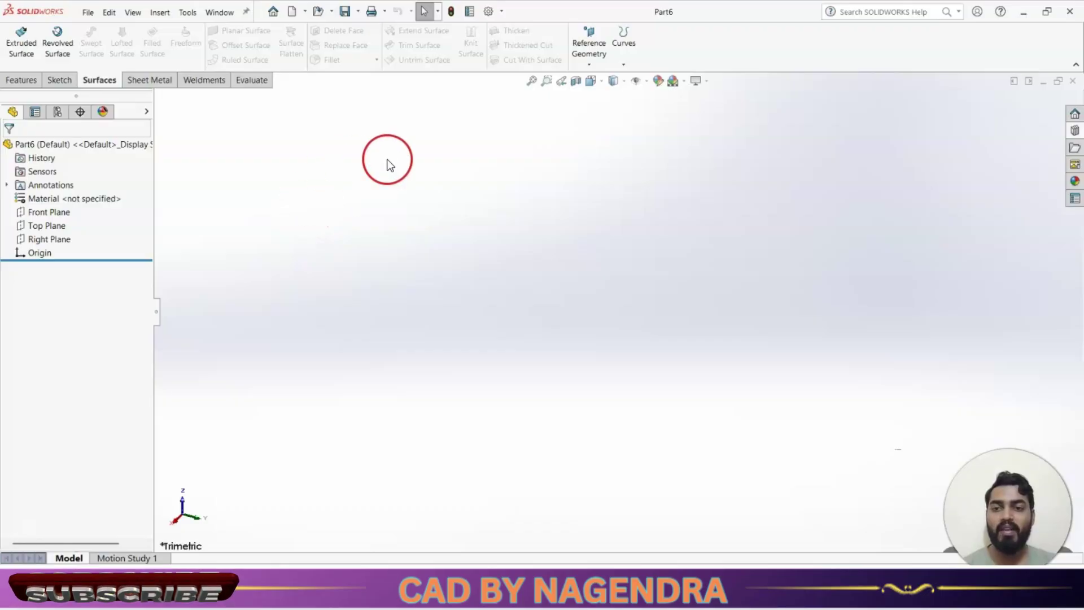
Sketch a center rectangle about 127 by 80 mm on the Front Plane, centred on the origin
click(524, 368)
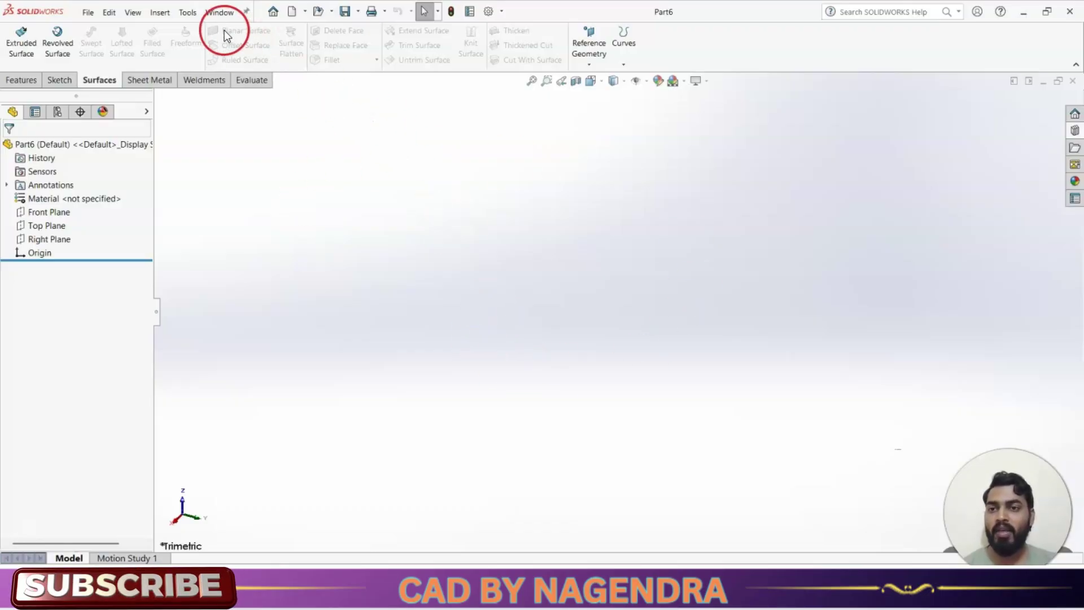
click(54, 213)
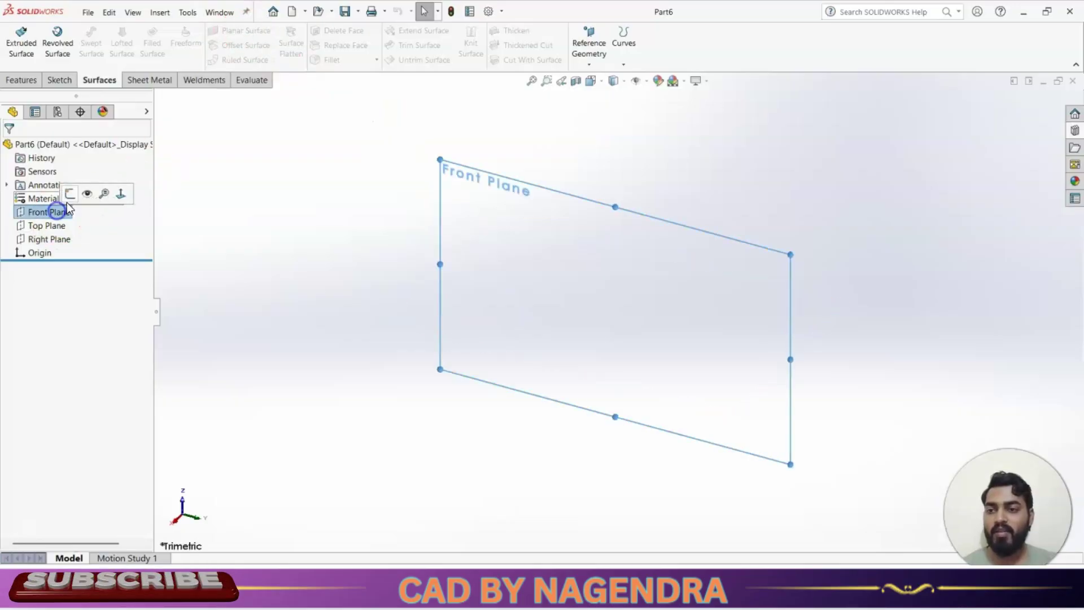
click(70, 196)
click(83, 44)
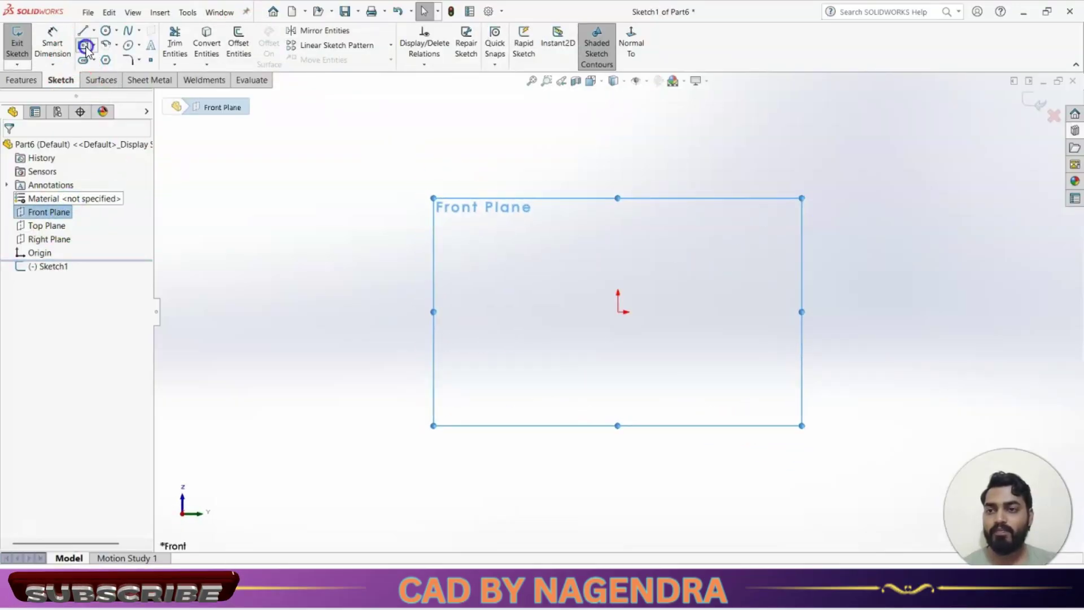
click(619, 312)
click(750, 394)
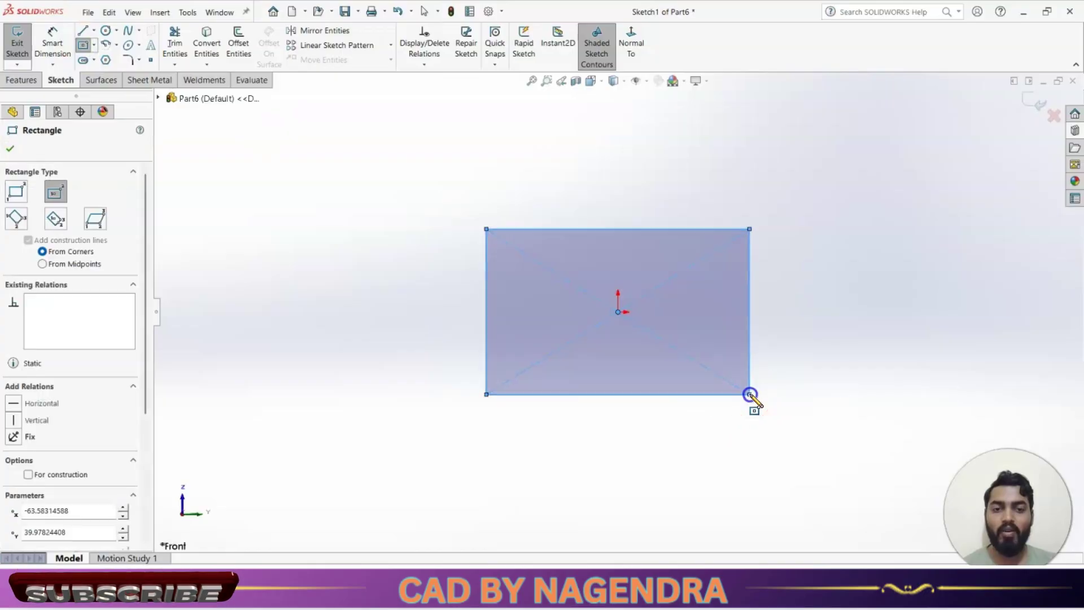
click(1026, 101)
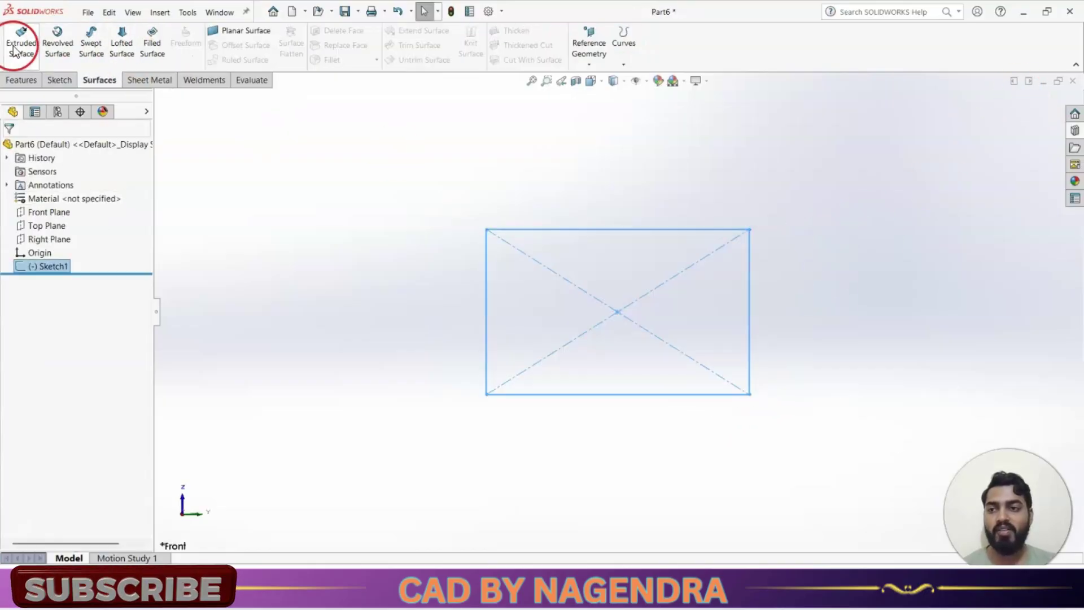
Extrude the rectangle sketch as a surface with a blind depth of 32 mm
click(36, 44)
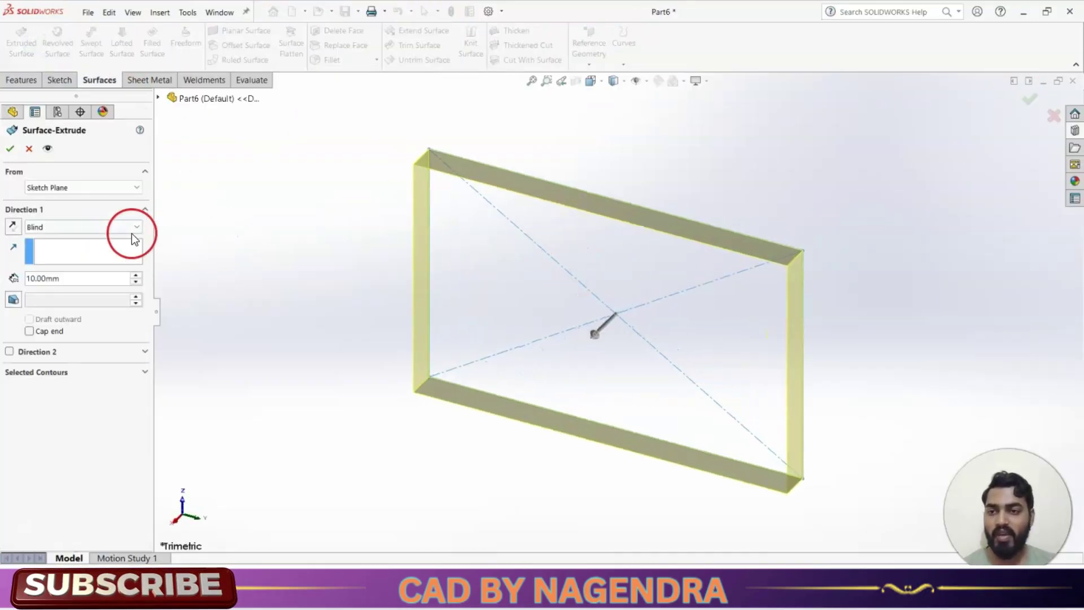
drag(601, 334, 520, 353)
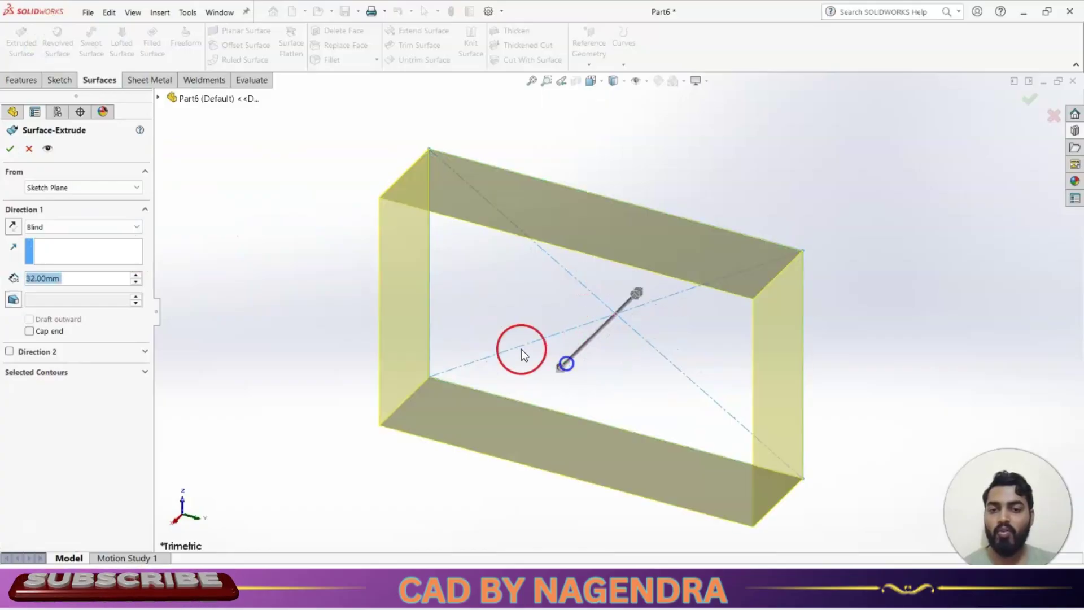
click(11, 149)
scroll(744, 363, up, 3)
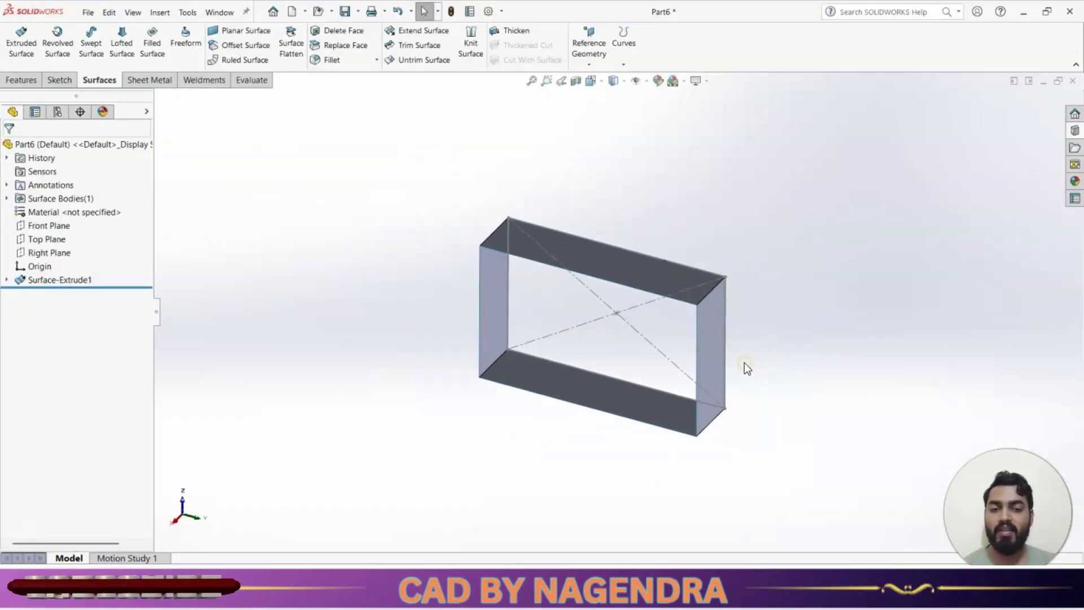
Close the frame's front opening with a filled surface, using its four front edges as the patch boundary with Contact
middle_drag(745, 363, 747, 313)
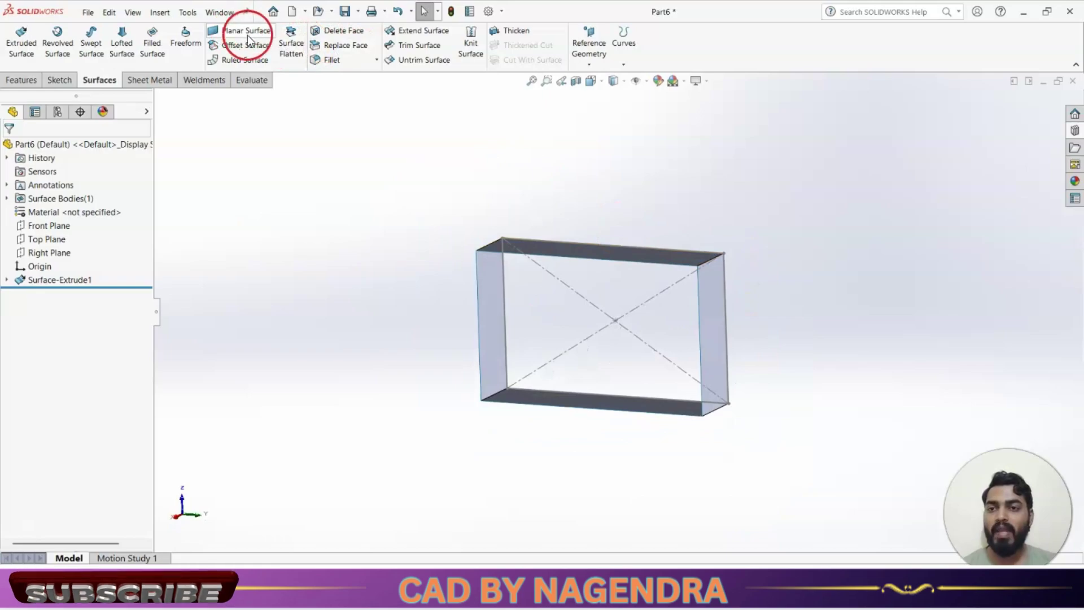
click(162, 54)
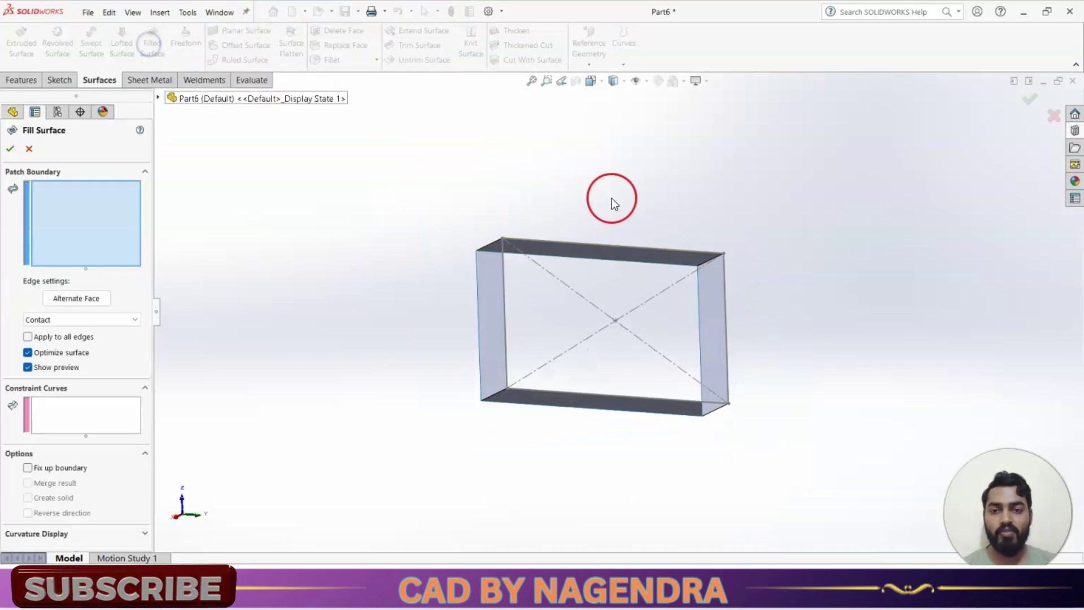
click(599, 259)
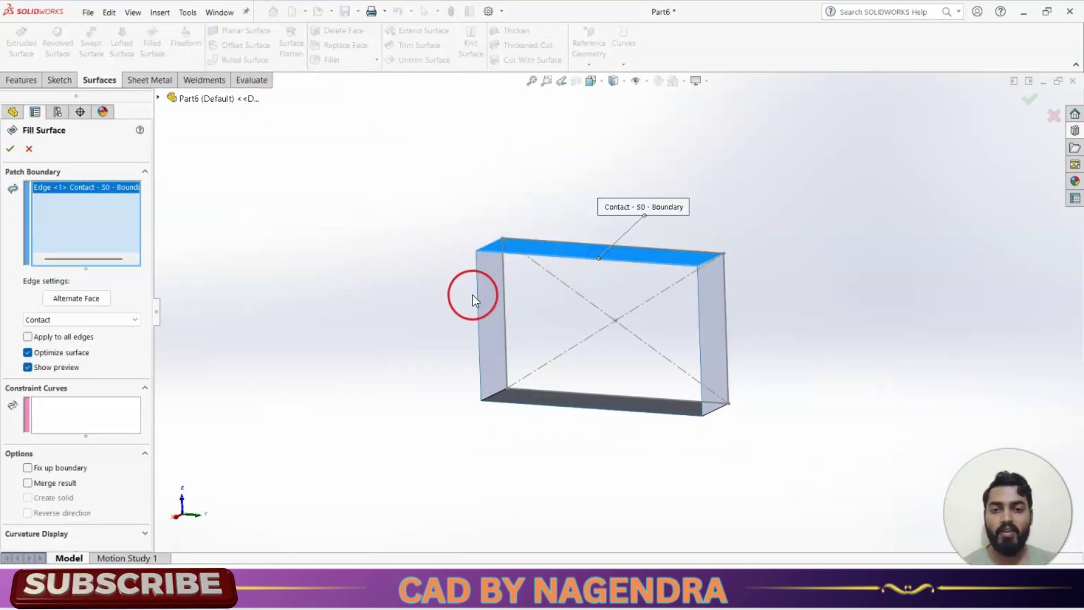
click(476, 296)
click(533, 408)
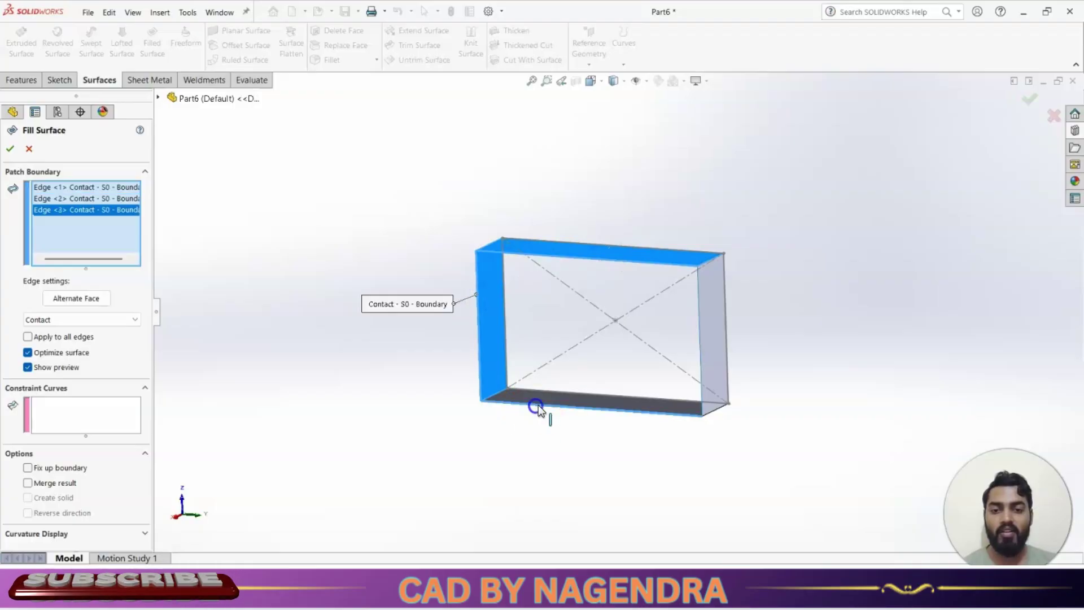
click(700, 324)
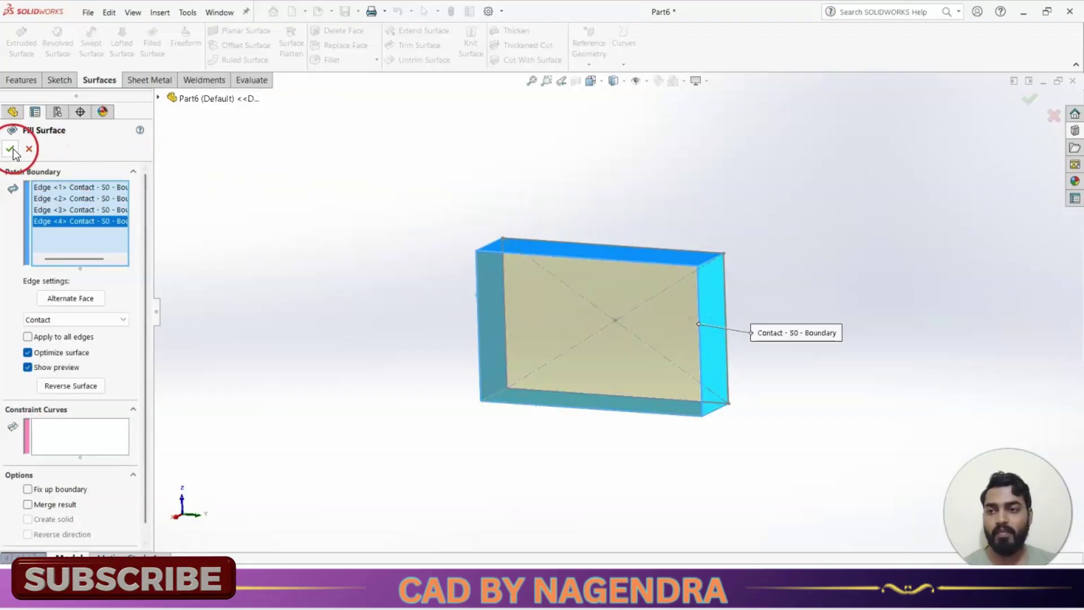
click(10, 149)
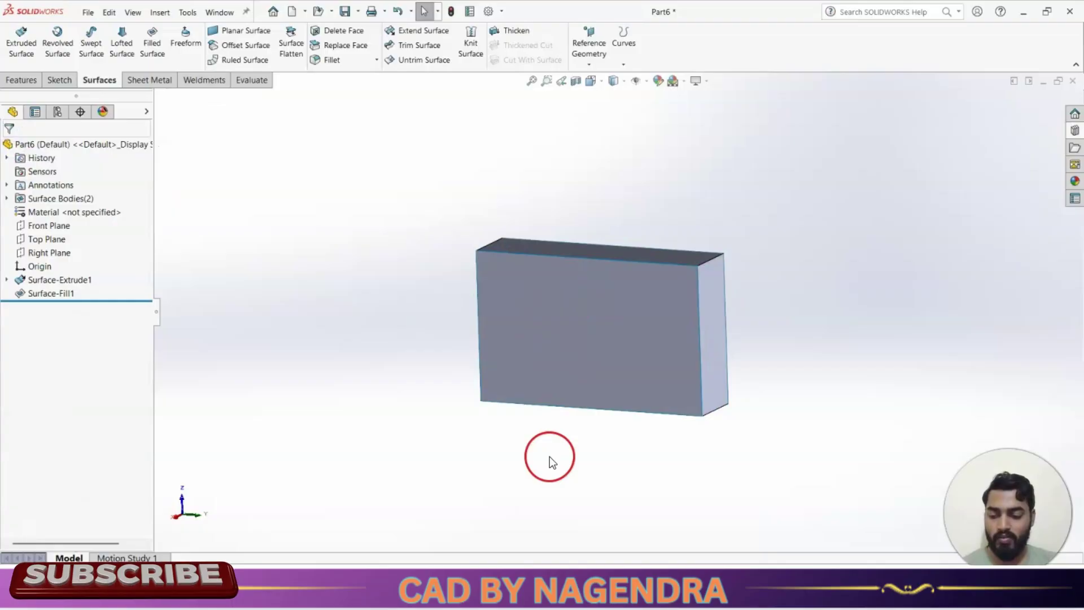
Undo the filled surface on the frame's front opening
key(ctrl+z)
middle_drag(673, 471, 624, 331)
middle_drag(678, 226, 705, 492)
middle_drag(482, 408, 429, 361)
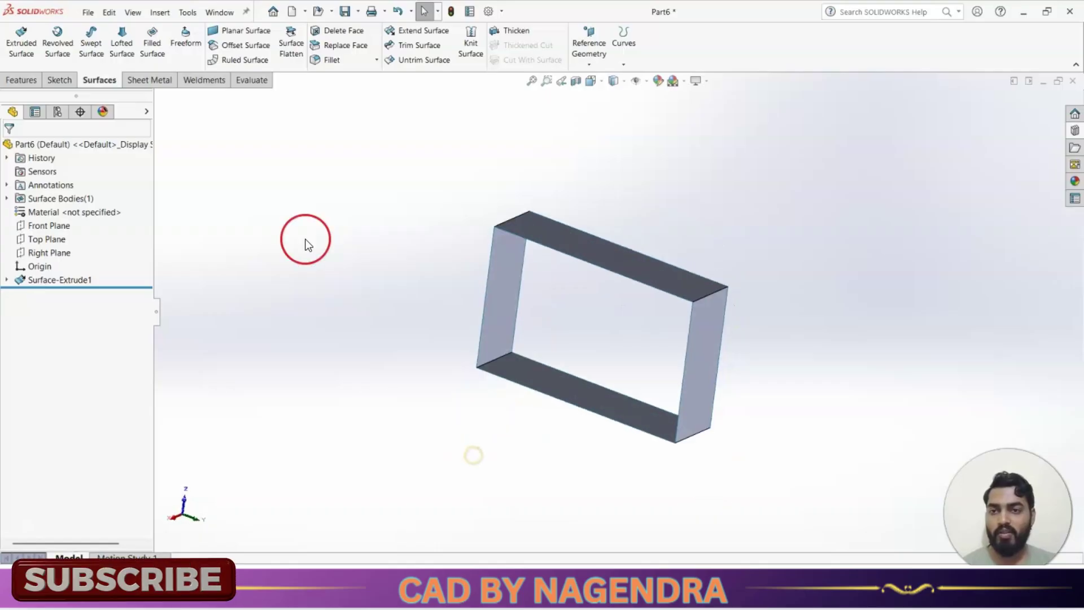
Create a planar surface over the front opening, bounded by the frame's upper and lower front edges
click(246, 31)
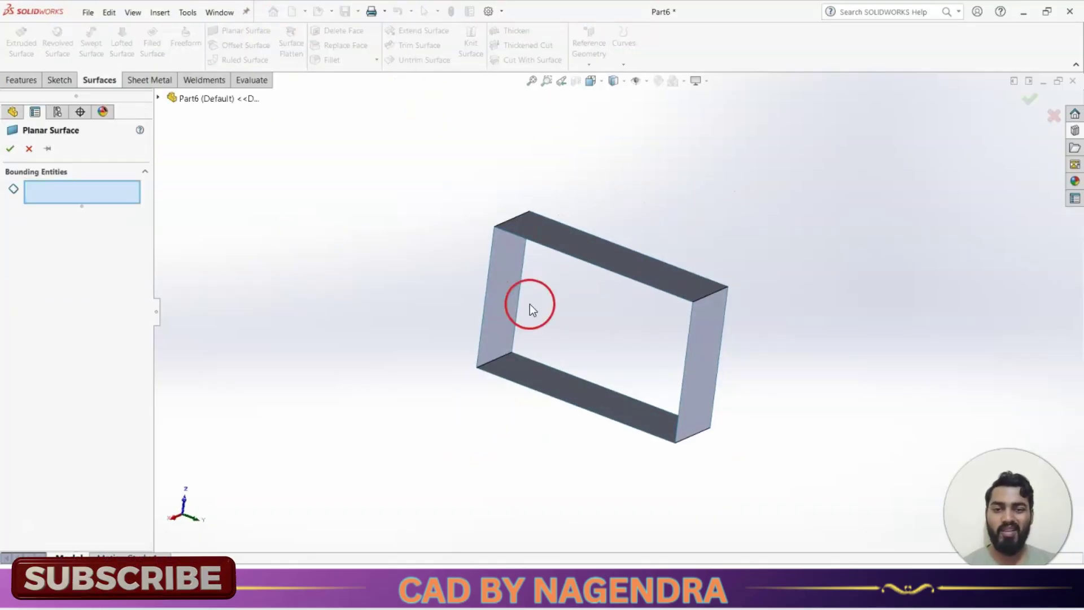
click(591, 265)
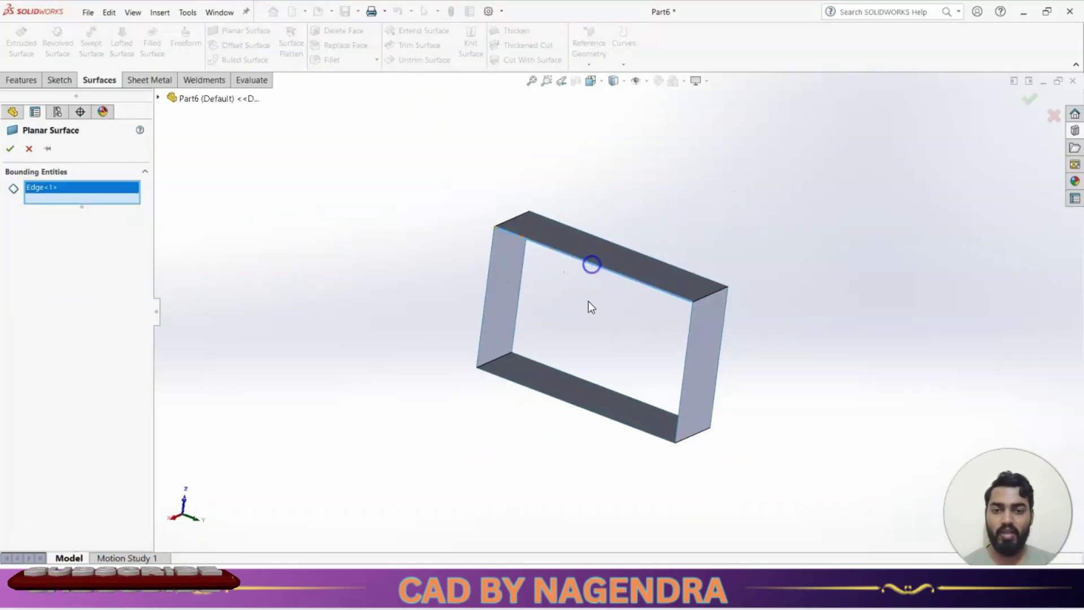
click(577, 408)
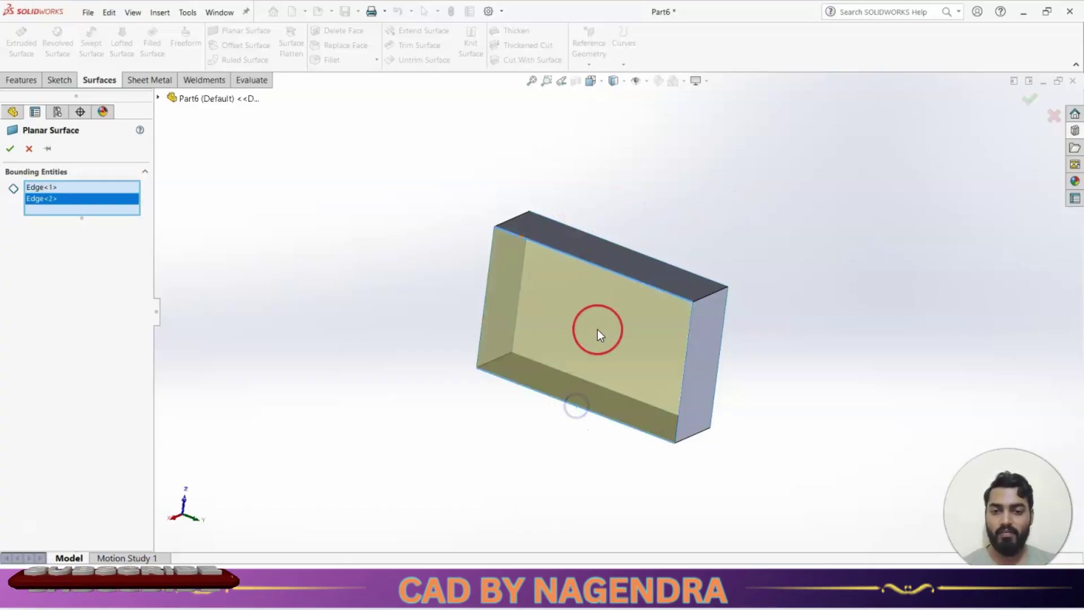
click(10, 149)
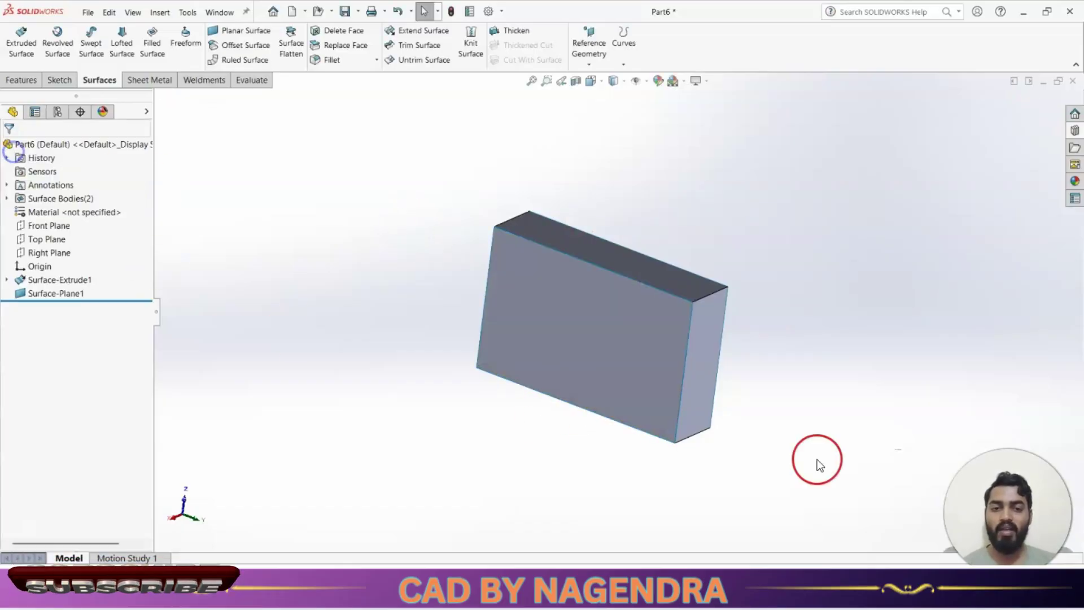
Undo the planar surface over the front opening
mouse_move(806, 407)
middle_down()
mouse_move(847, 249)
mouse_move(858, 275)
mouse_move(760, 370)
mouse_move(789, 394)
middle_up()
key(ctrl+z)
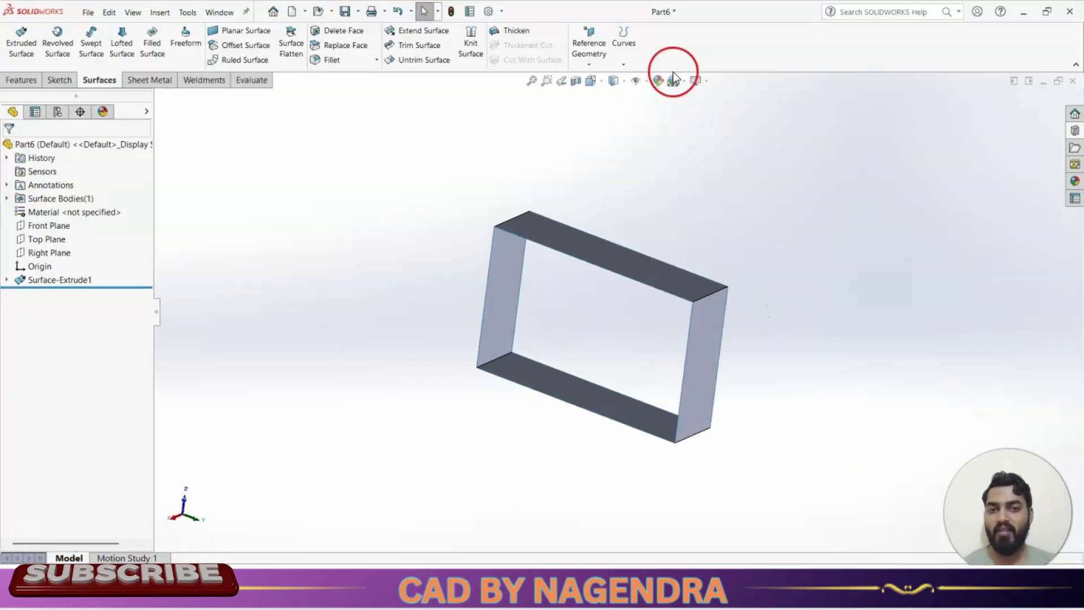
right_drag(763, 241, 849, 182)
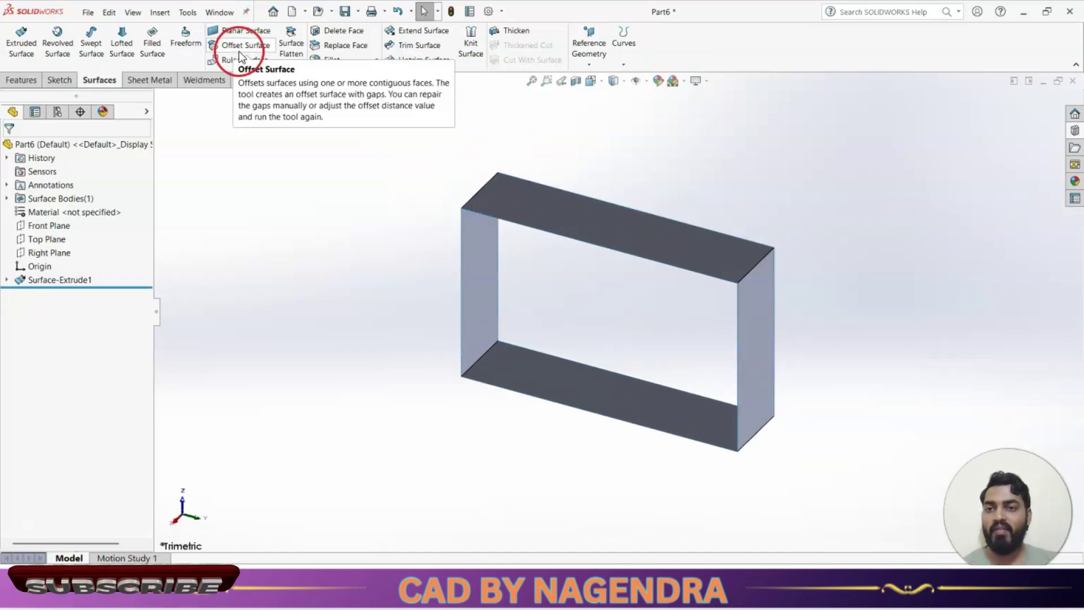
Offset all four faces of the extruded frame outward by 10 mm as a new surface
click(244, 46)
mouse_move(648, 391)
middle_down()
mouse_move(742, 303)
mouse_move(750, 358)
mouse_move(663, 185)
middle_up()
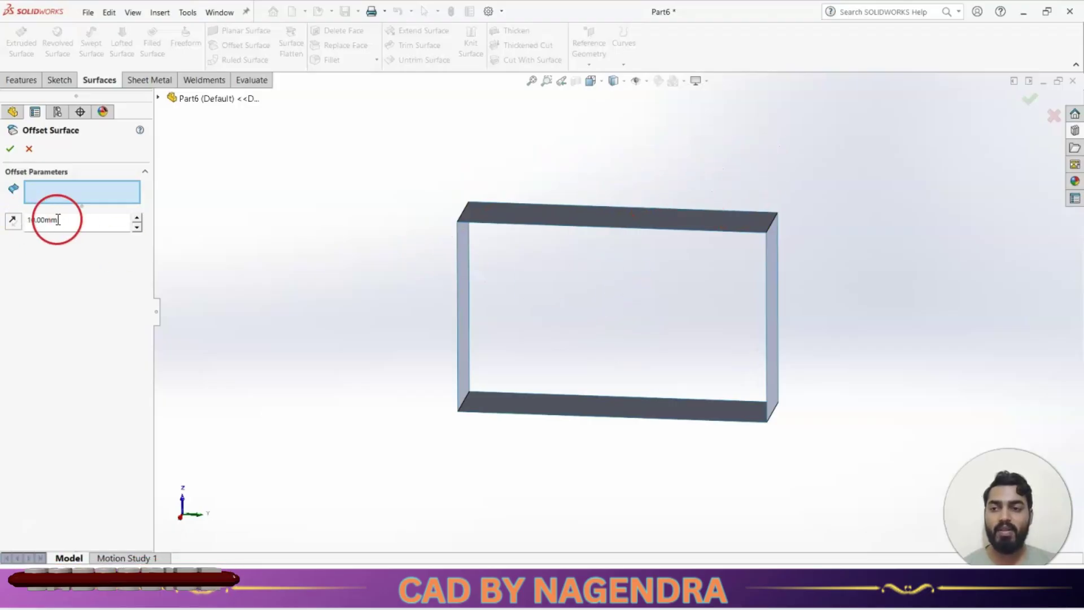
middle_drag(637, 301, 667, 300)
click(629, 222)
click(758, 281)
click(520, 275)
middle_drag(578, 318, 549, 402)
click(549, 389)
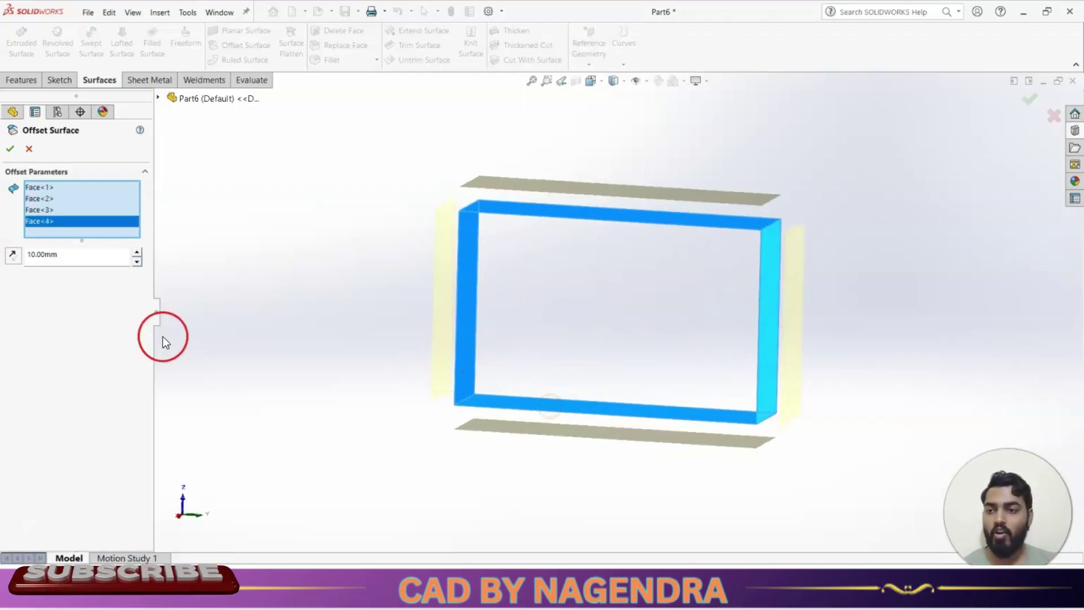
click(13, 254)
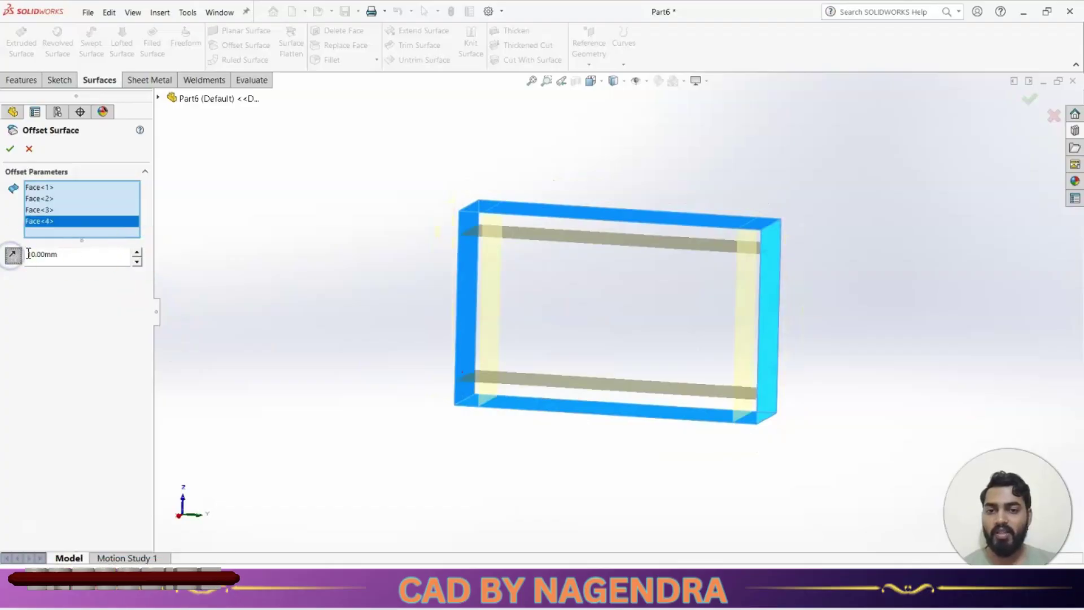
click(12, 254)
middle_drag(508, 283, 862, 365)
click(10, 149)
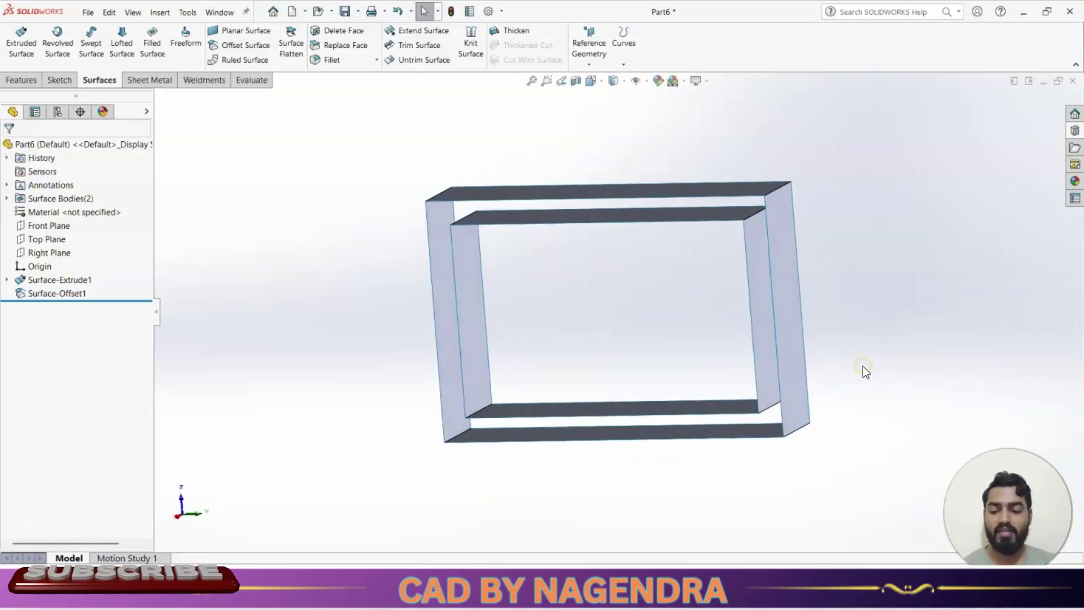
Undo the offset surface around the frame
key(ctrl+z)
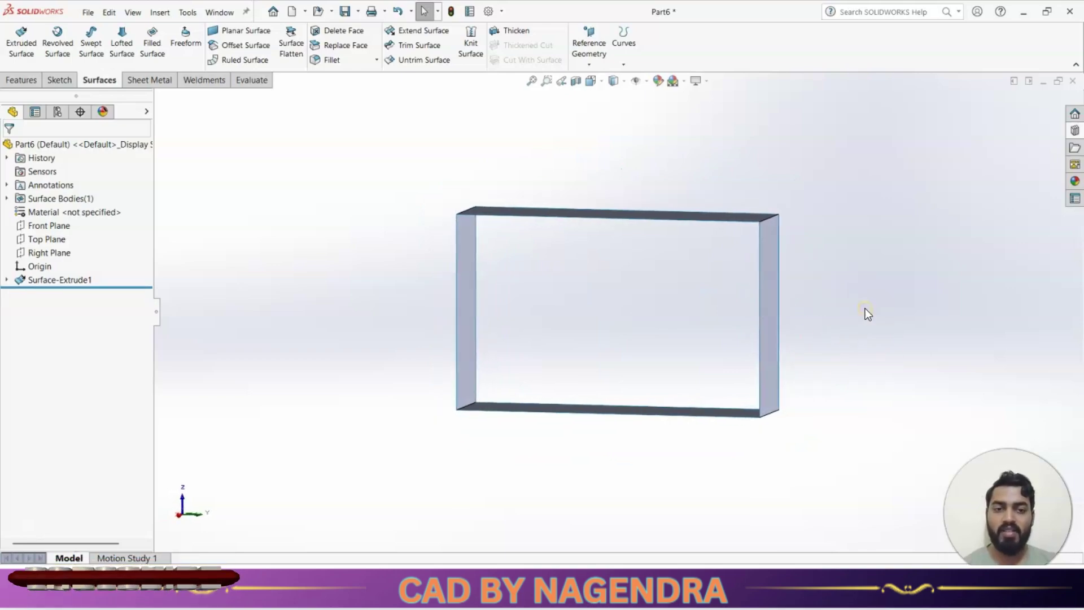
right_drag(865, 308, 892, 281)
scroll(891, 283, up, 4)
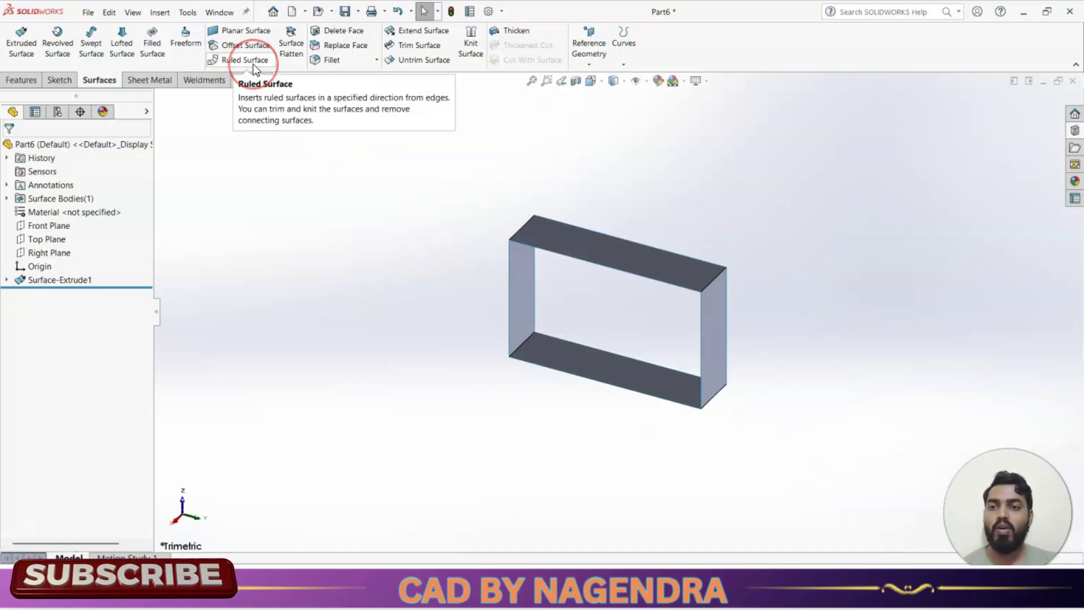
Edit the surface extrusion's sketch to round the rectangle's upper-right corner with a 10 mm fillet, and rebuild the surface
click(236, 61)
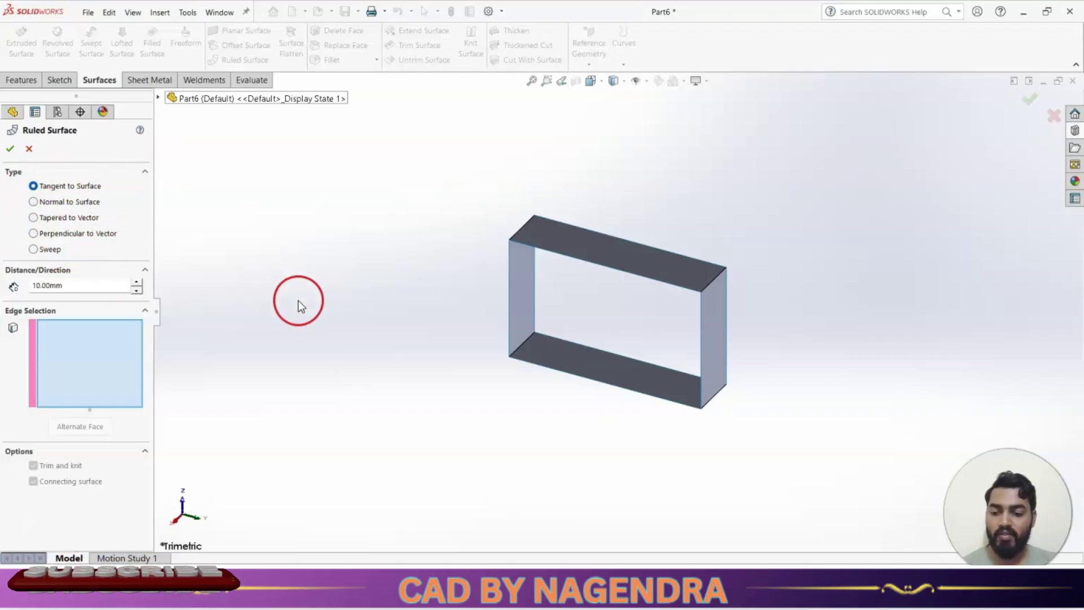
key(Escape)
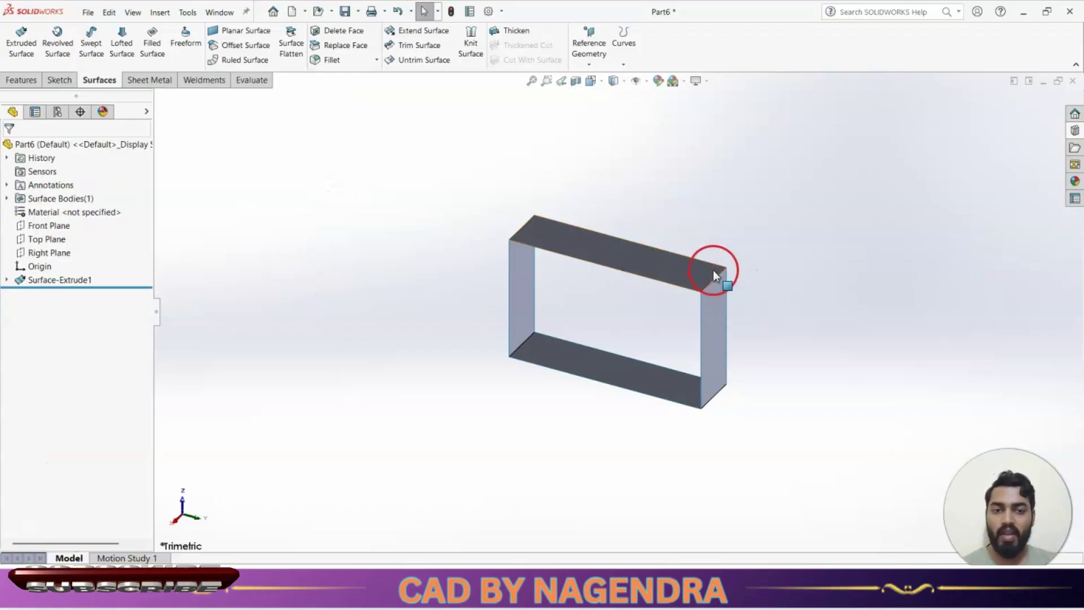
click(78, 280)
click(96, 243)
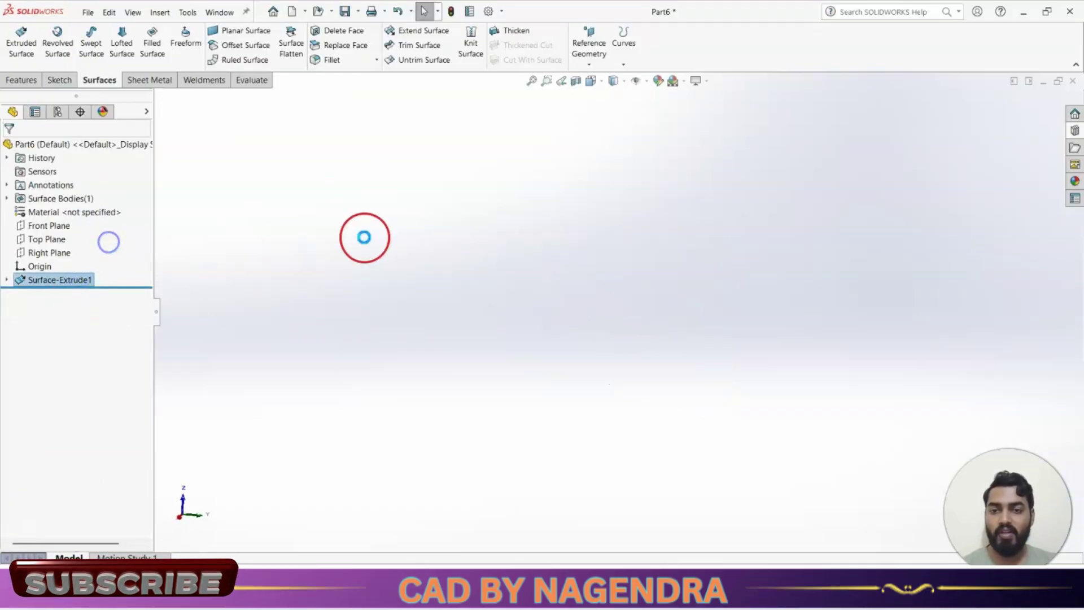
click(141, 65)
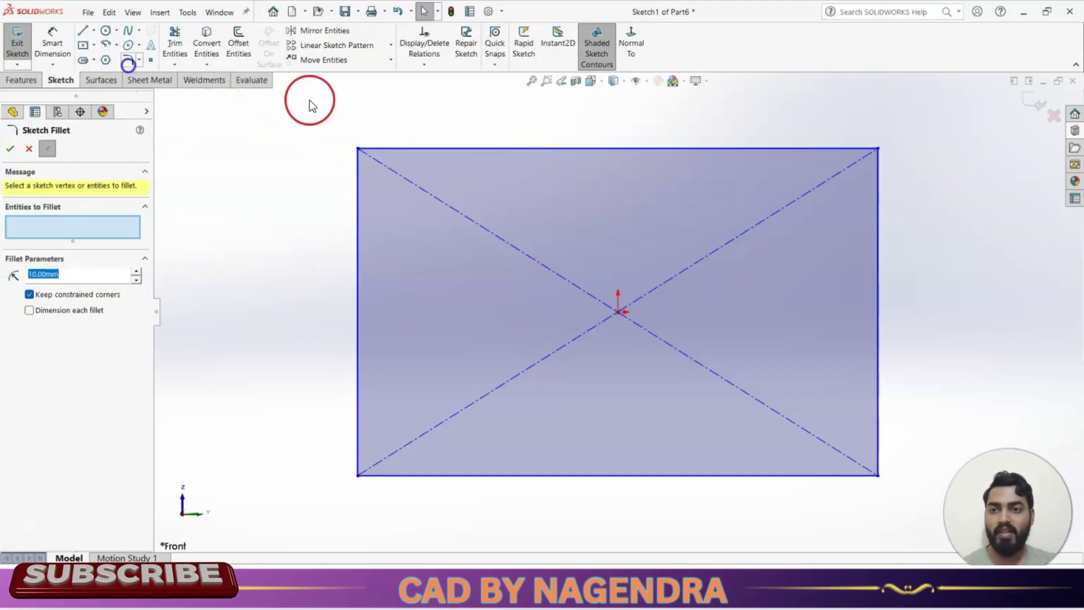
click(879, 148)
click(10, 149)
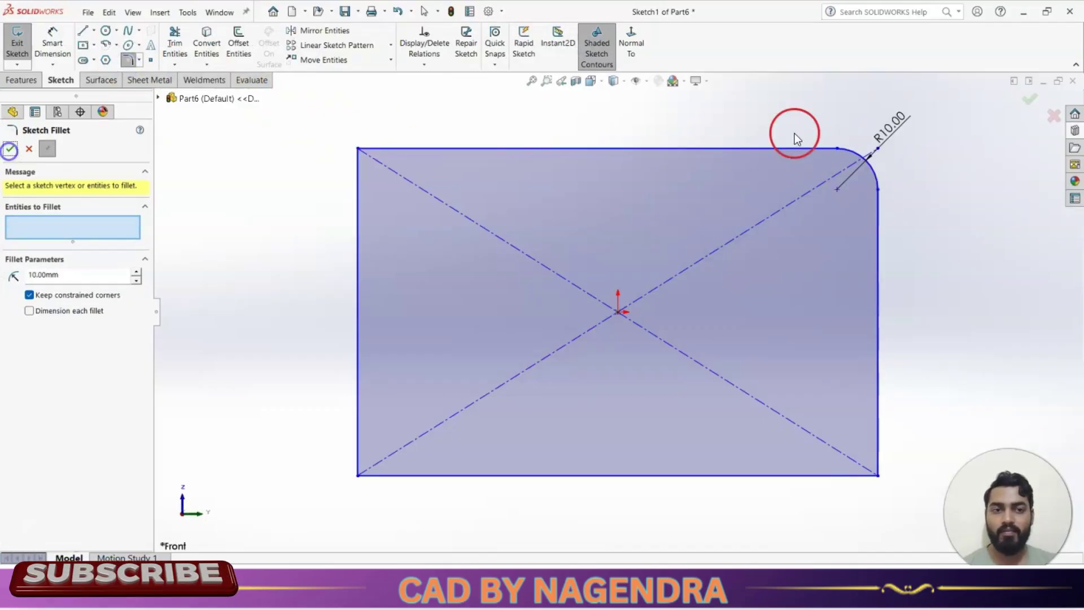
click(1035, 101)
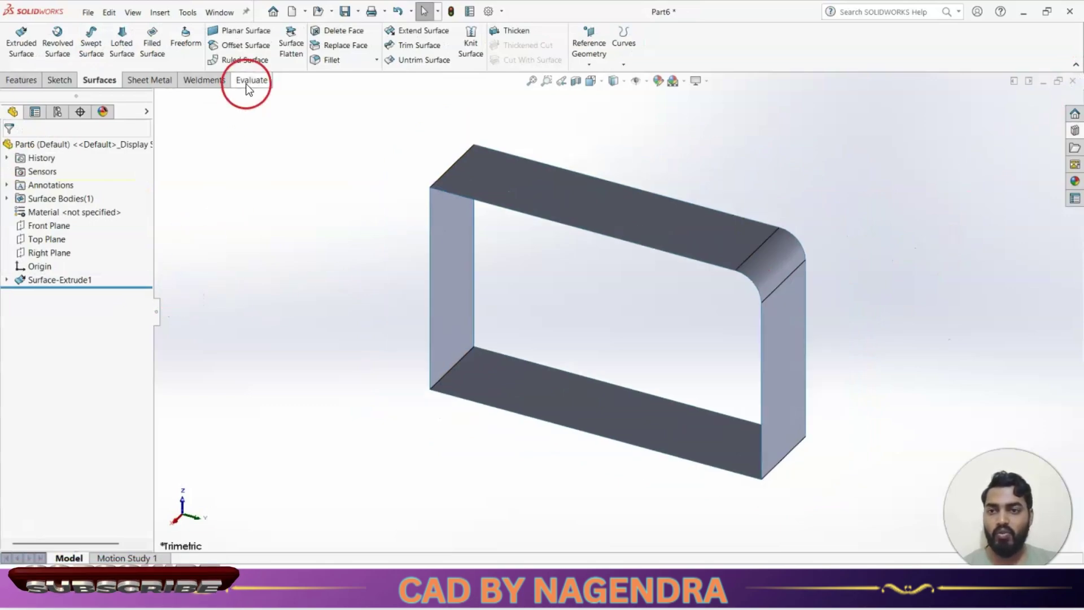
Set up a ruled surface tangent to the surface from the edge between the top face and rounded corner, switched to the alternate face
click(247, 60)
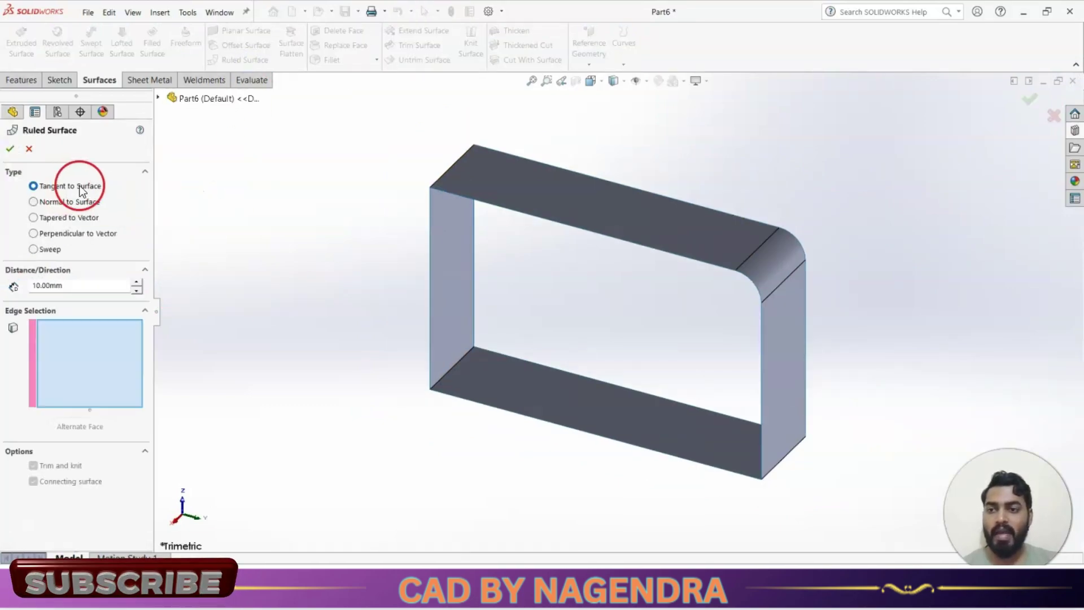
scroll(851, 315, up, 3)
scroll(662, 311, down, 5)
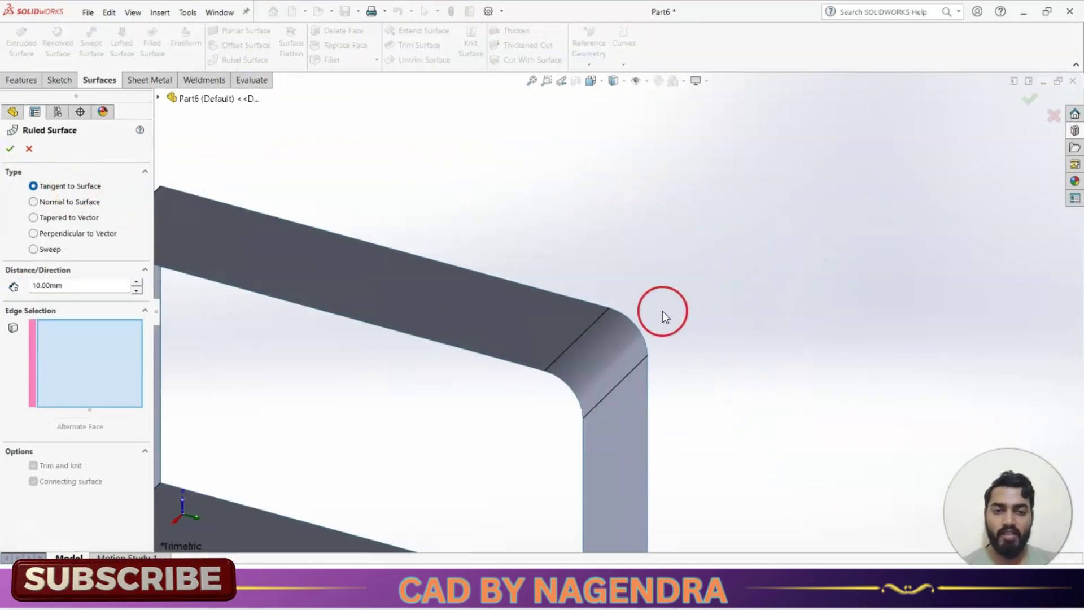
scroll(457, 334, up, 4)
scroll(643, 338, down, 1)
click(634, 325)
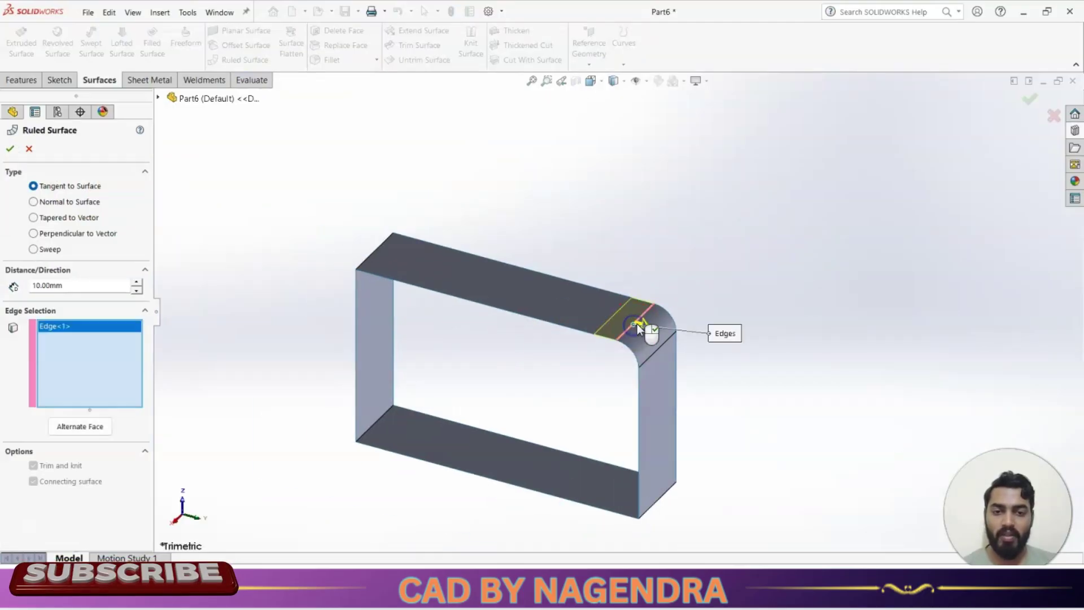
middle_drag(772, 395, 804, 329)
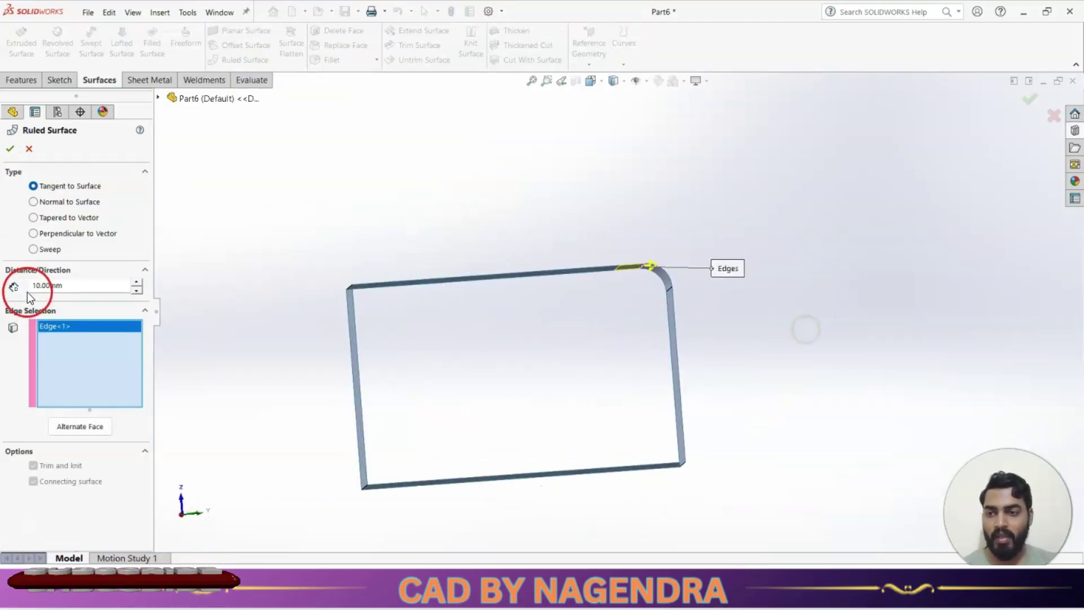
click(80, 426)
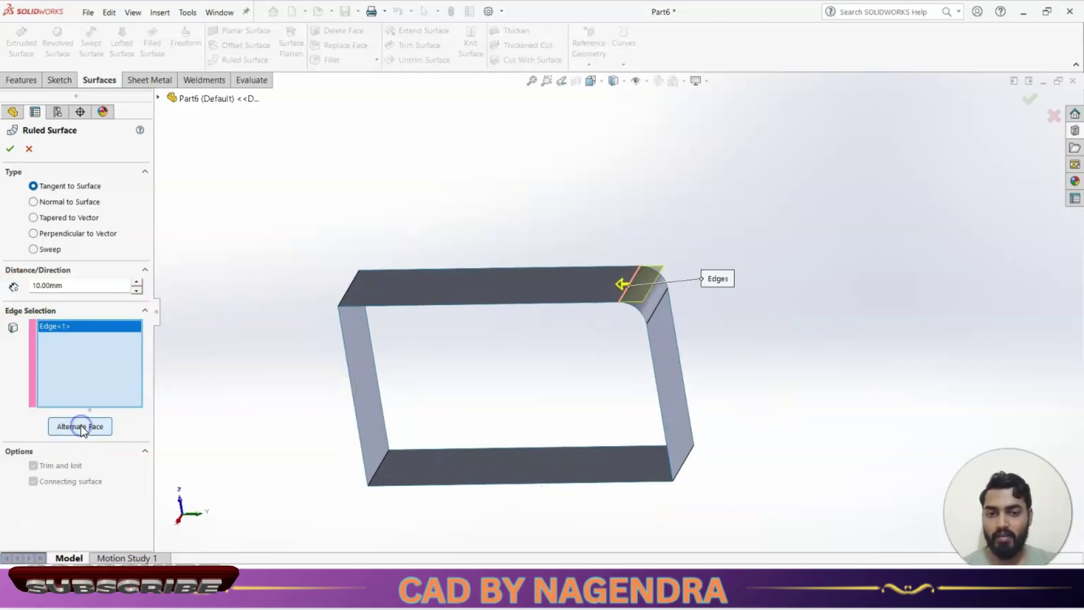
middle_drag(621, 367, 660, 281)
scroll(647, 276, down, 4)
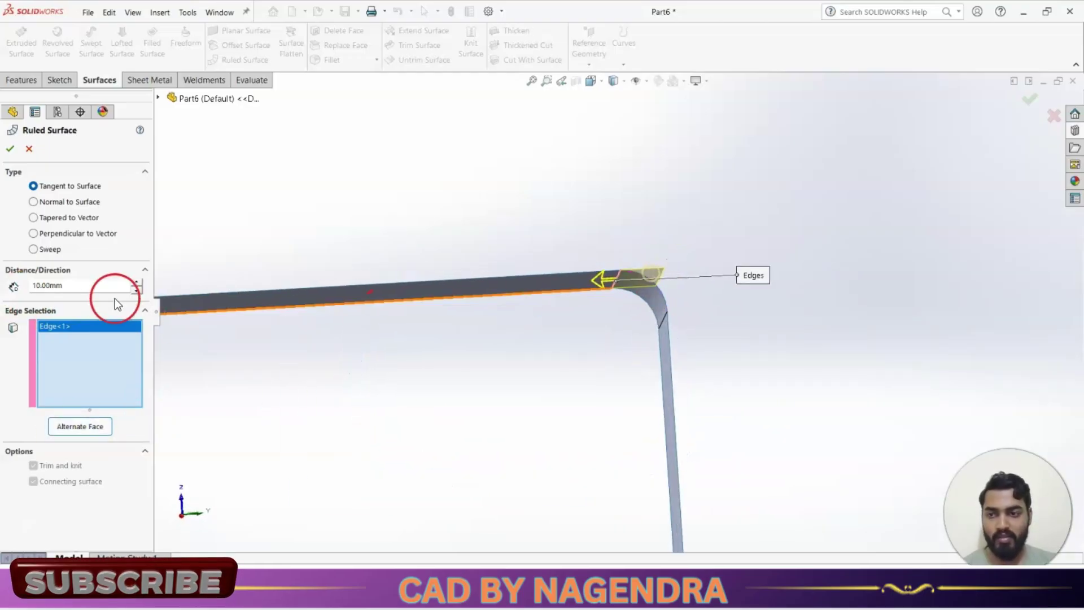
Set the ruled surface distance to 80 mm and create the surface
click(137, 282)
click(137, 281)
click(137, 282)
click(137, 282)
click(137, 282)
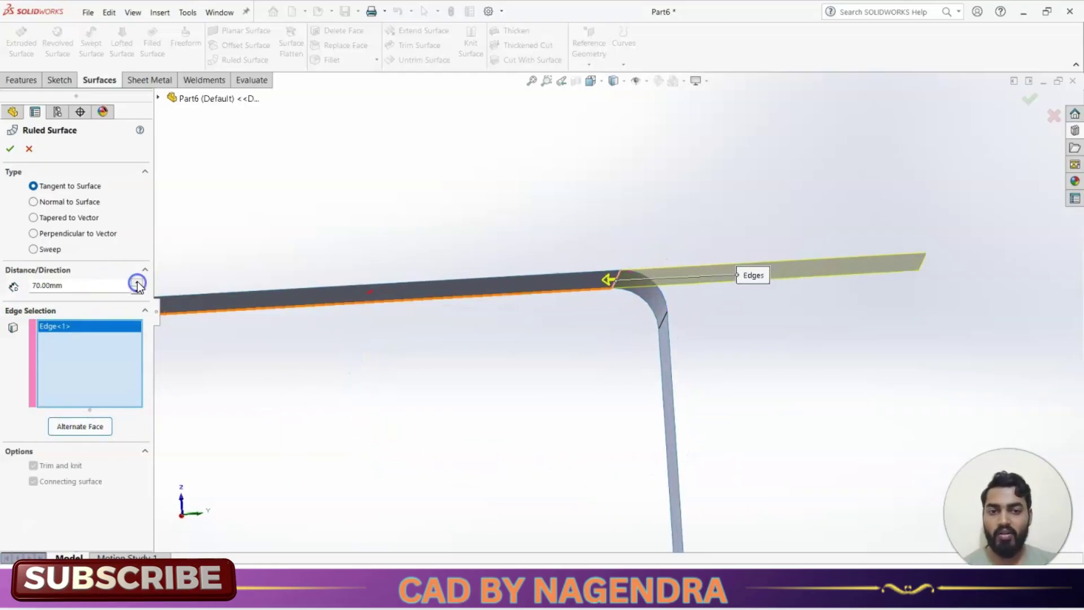
click(137, 282)
scroll(807, 336, up, 3)
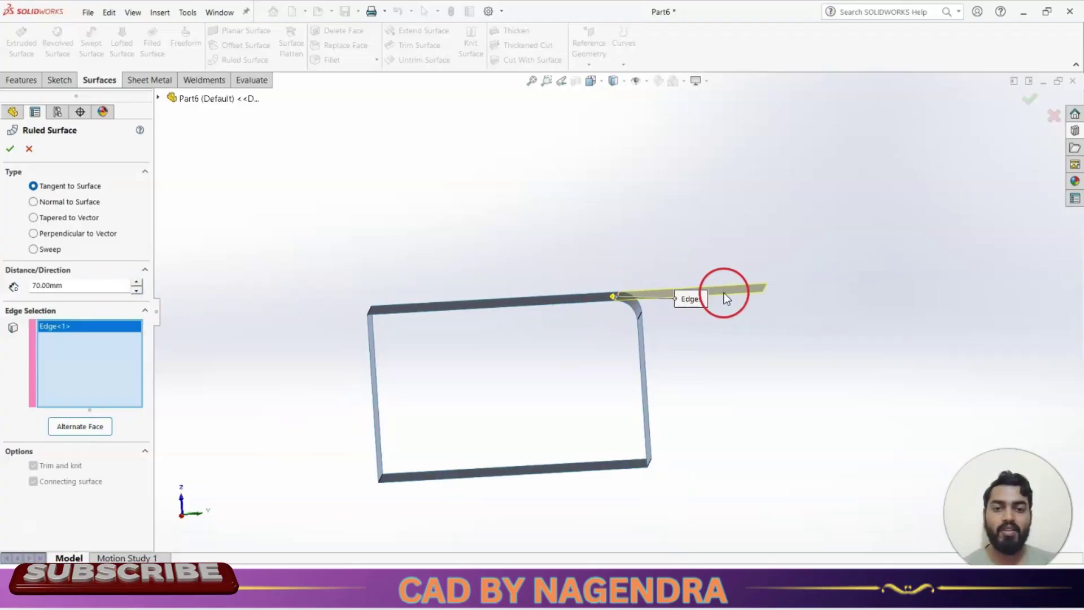
middle_drag(778, 366, 758, 419)
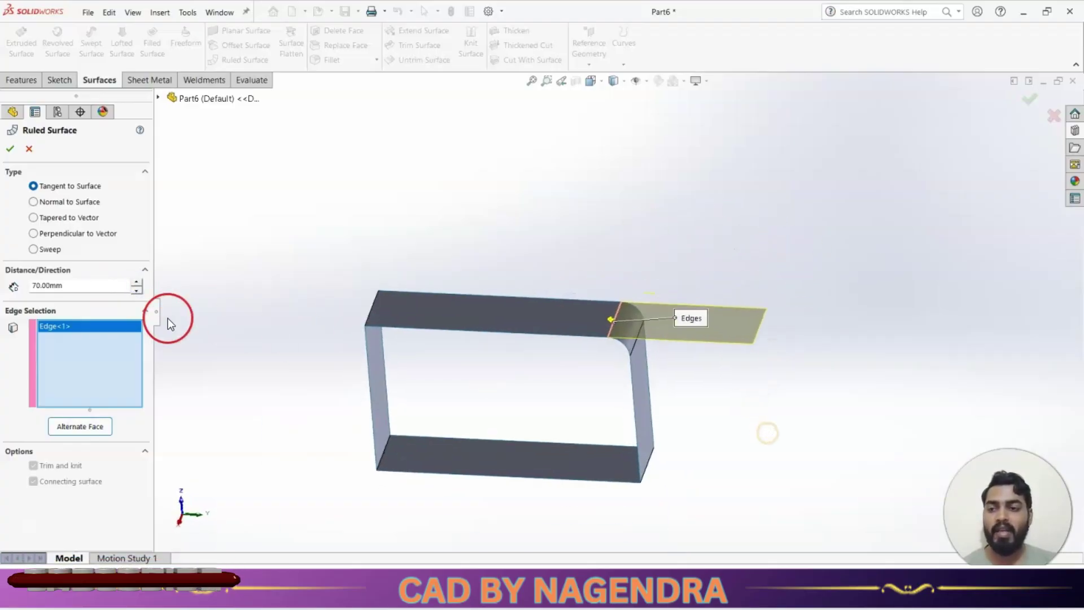
click(136, 282)
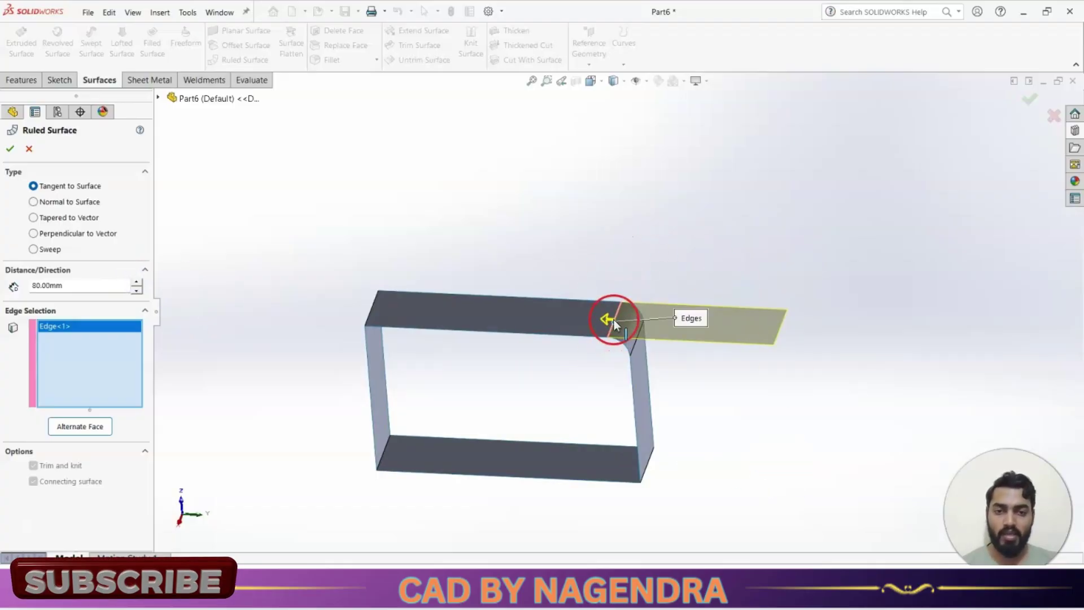
click(15, 154)
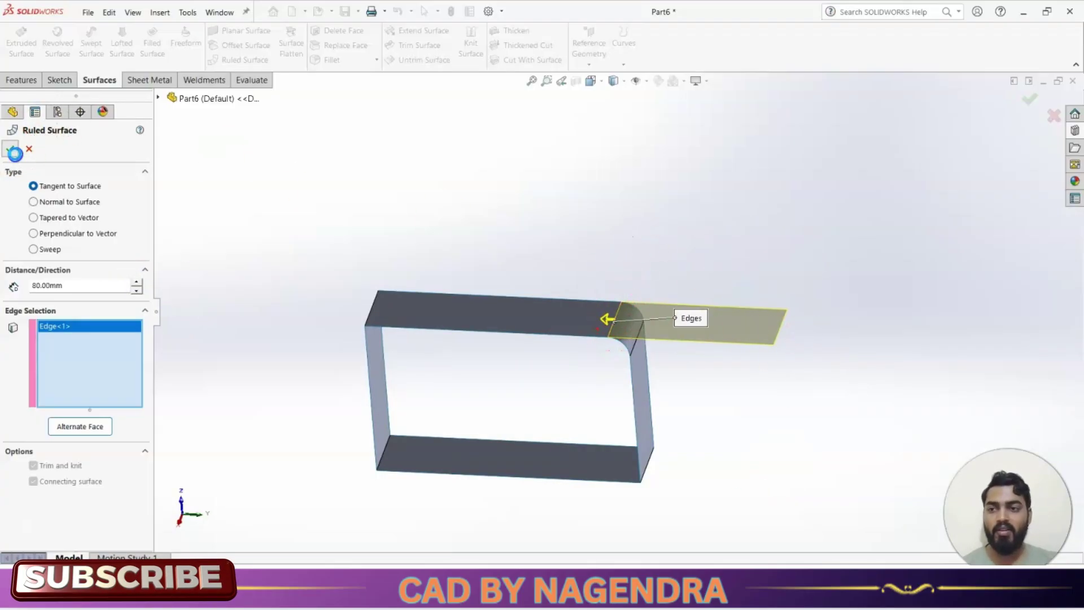
middle_drag(731, 389, 595, 322)
Edit the ruled surface to the Normal to Surface type and rebuild it
click(67, 293)
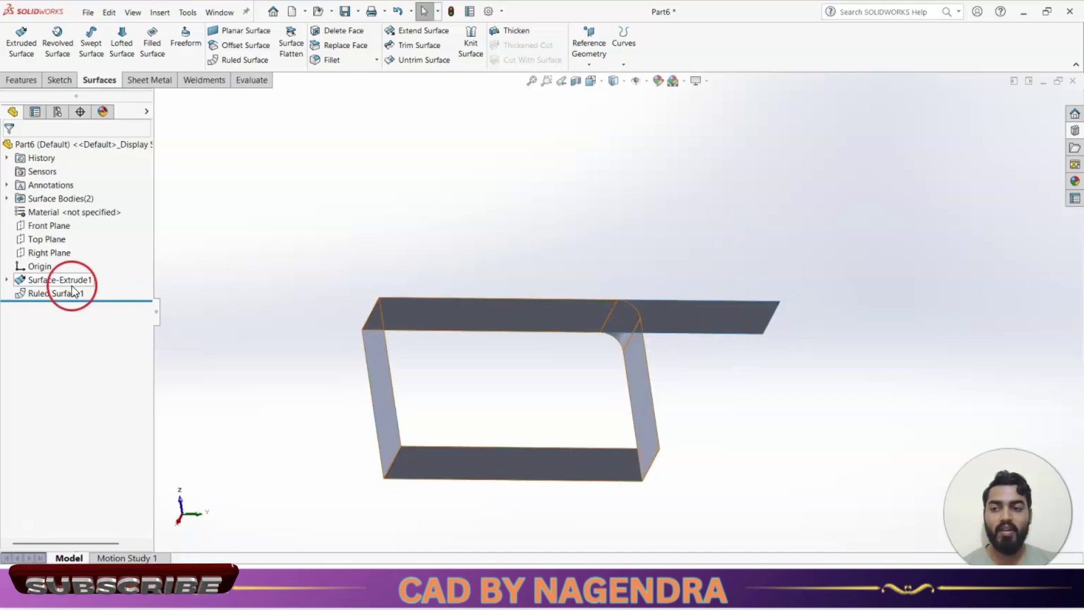
click(80, 263)
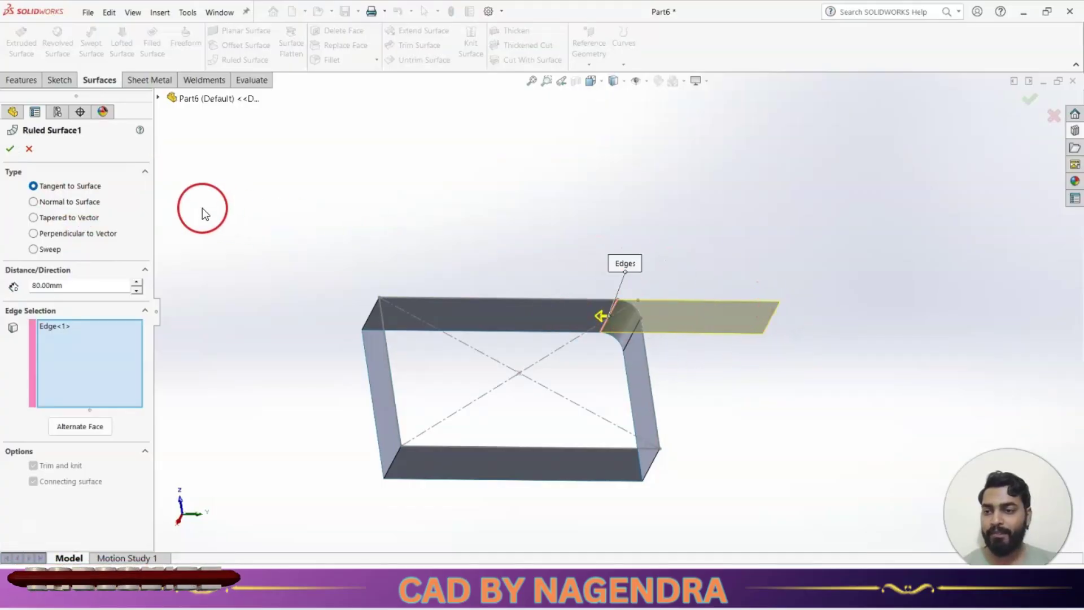
click(50, 206)
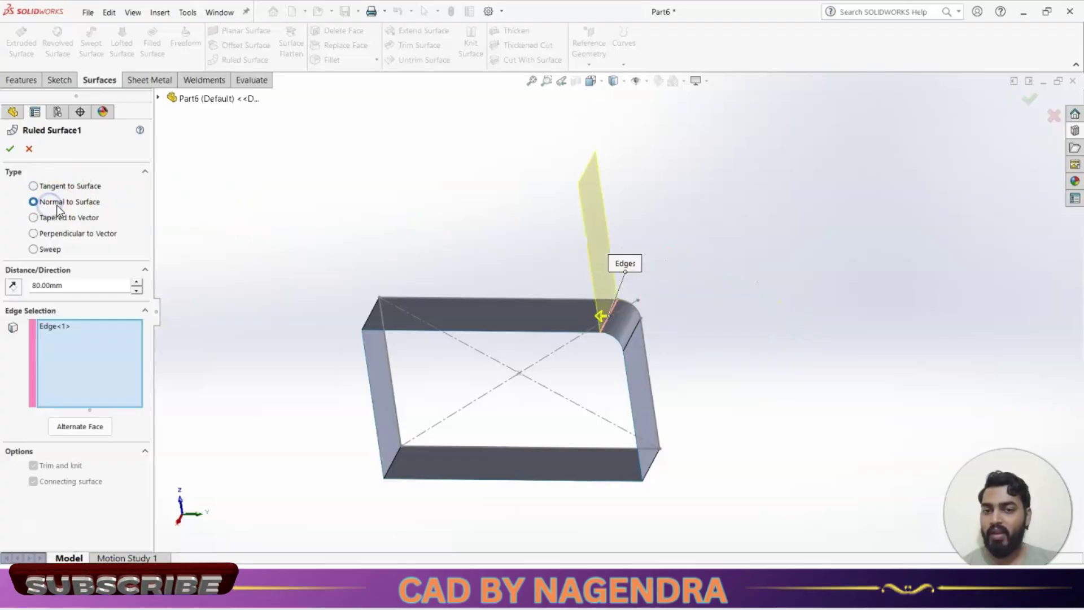
middle_drag(702, 322, 707, 241)
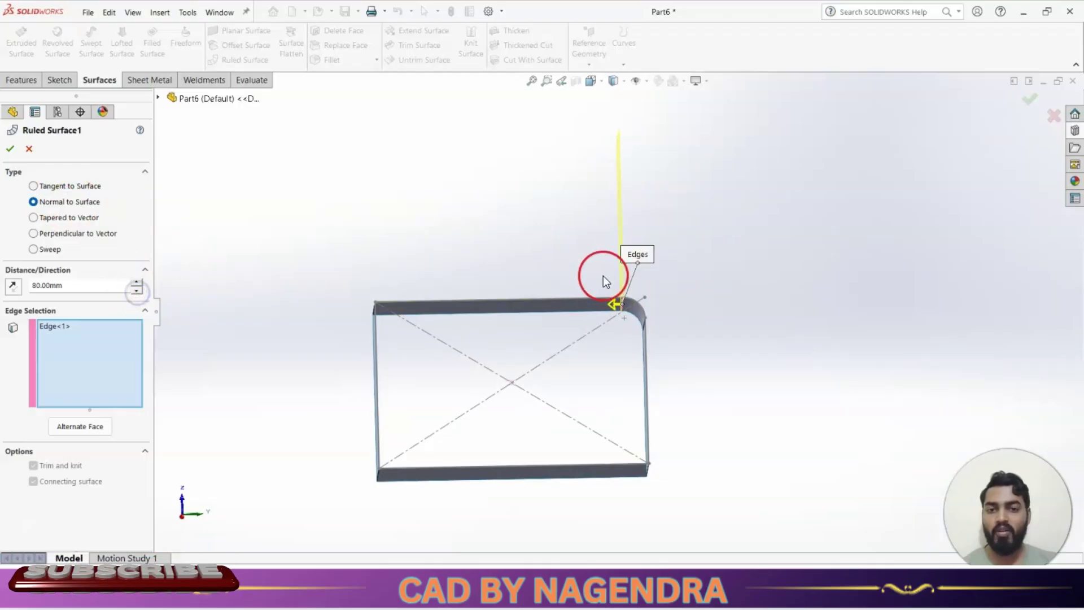
middle_drag(603, 277, 577, 305)
click(47, 139)
click(17, 149)
click(629, 190)
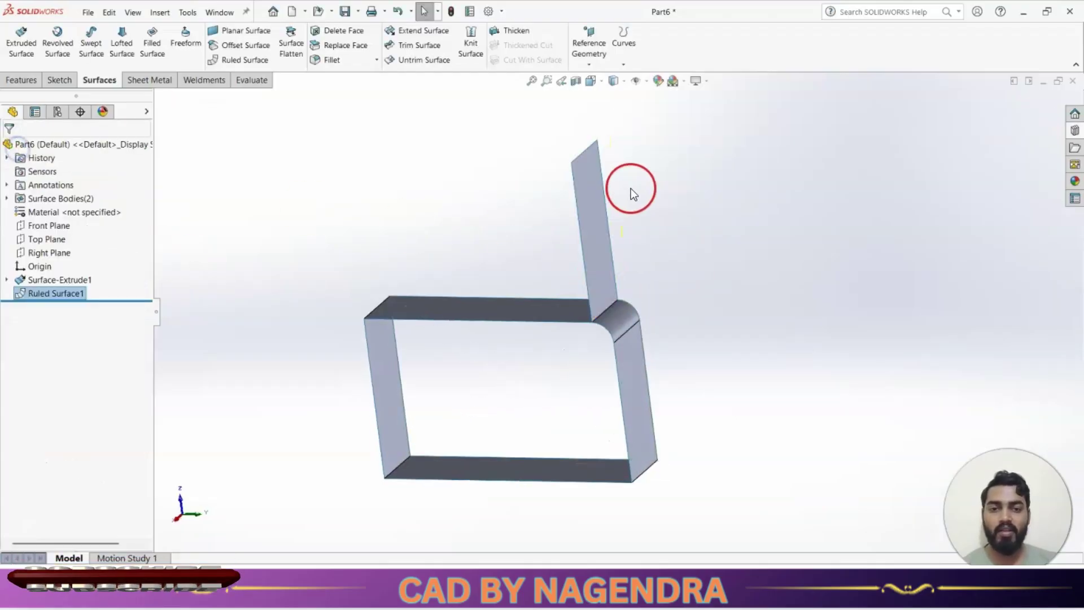
middle_drag(648, 250, 615, 309)
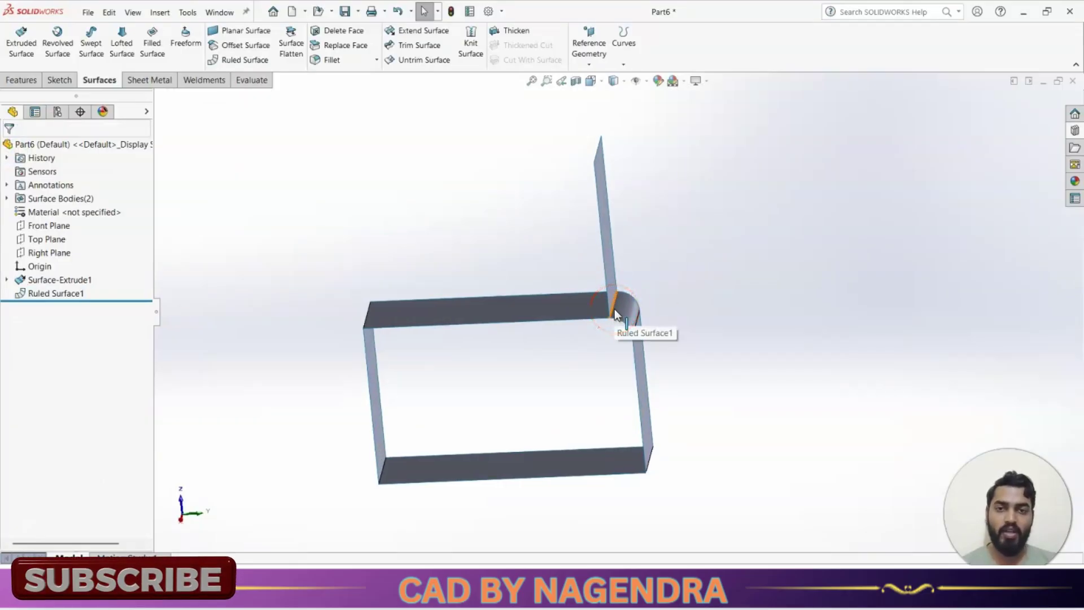
Edit the ruled surface to the Tapered to Vector type, using the frame's vertical face below the rounded corner as the reference vector
click(605, 260)
click(652, 202)
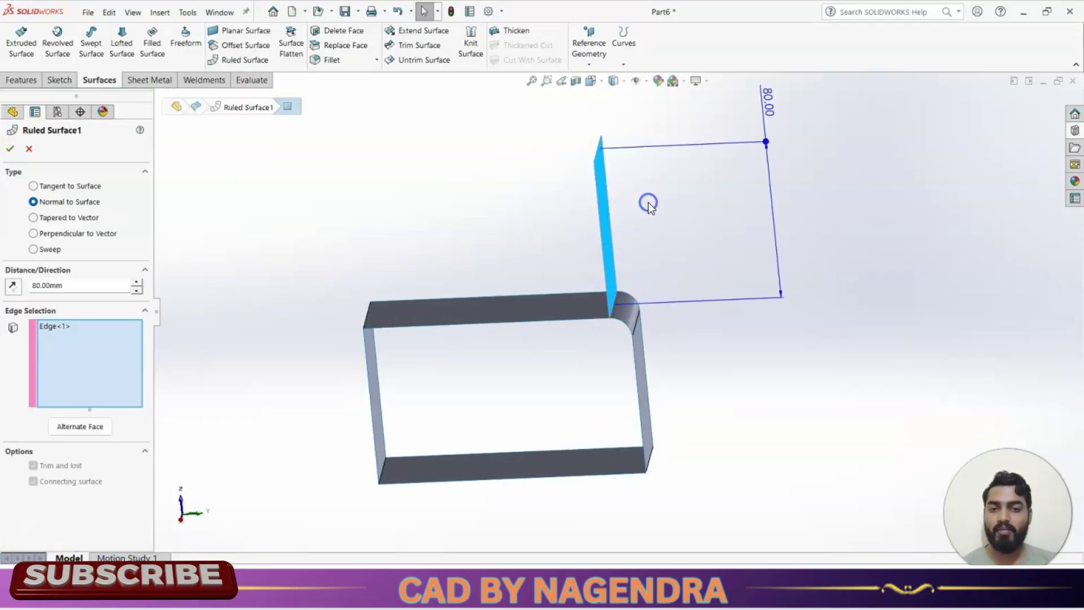
click(65, 220)
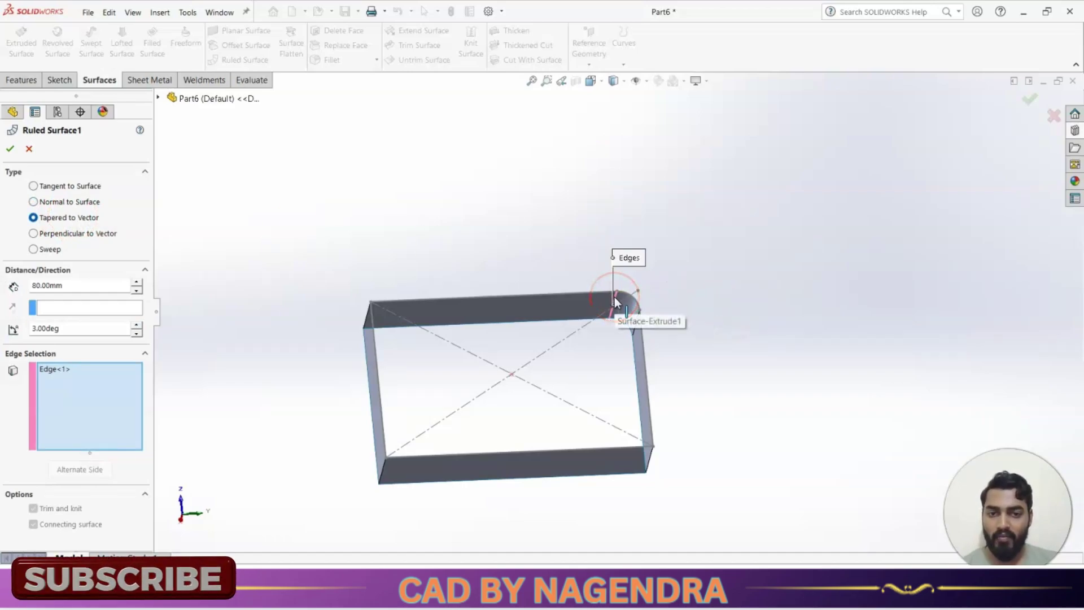
click(58, 312)
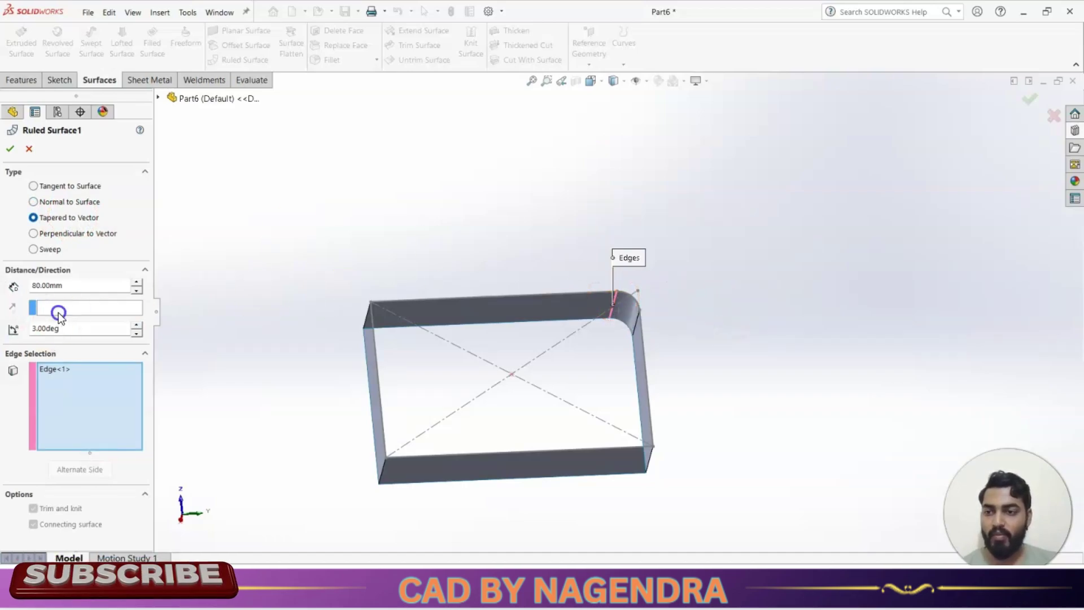
click(91, 309)
middle_drag(924, 378, 911, 374)
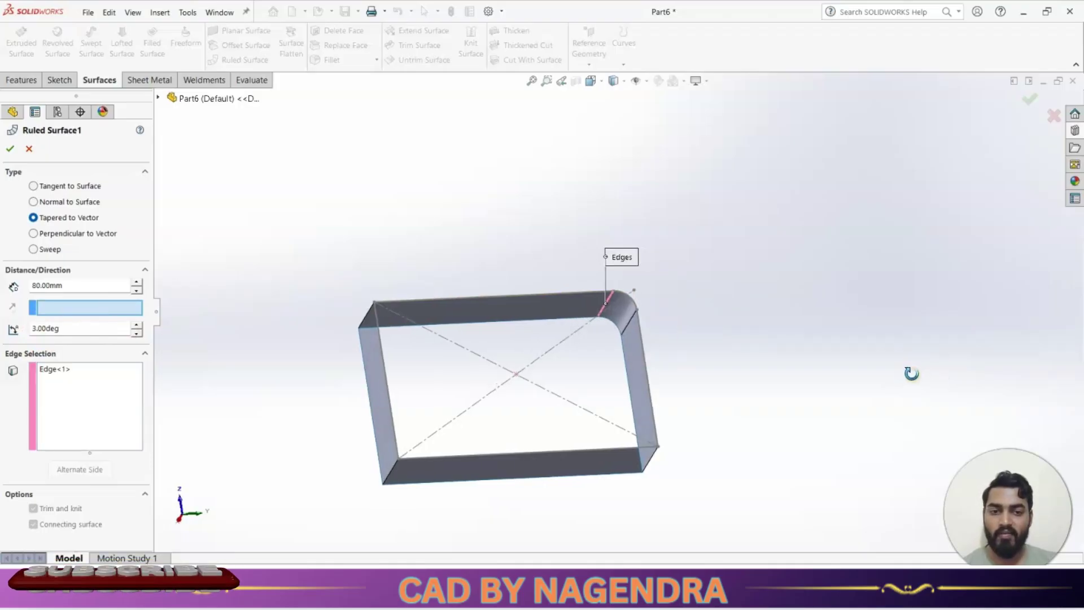
scroll(911, 373, up, 1)
click(633, 351)
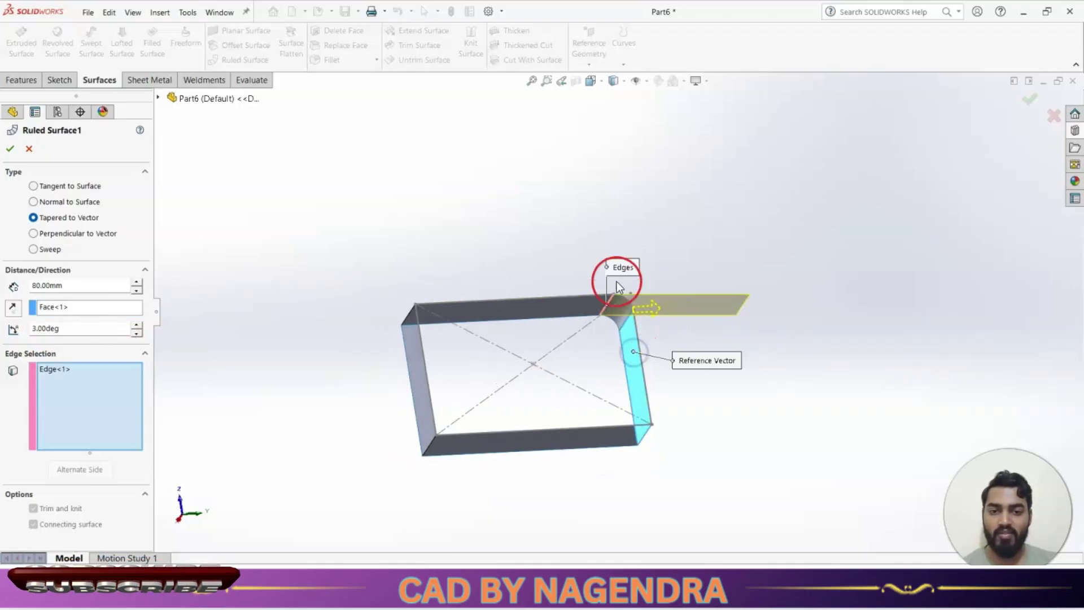
scroll(618, 281, down, 2)
middle_drag(642, 281, 659, 232)
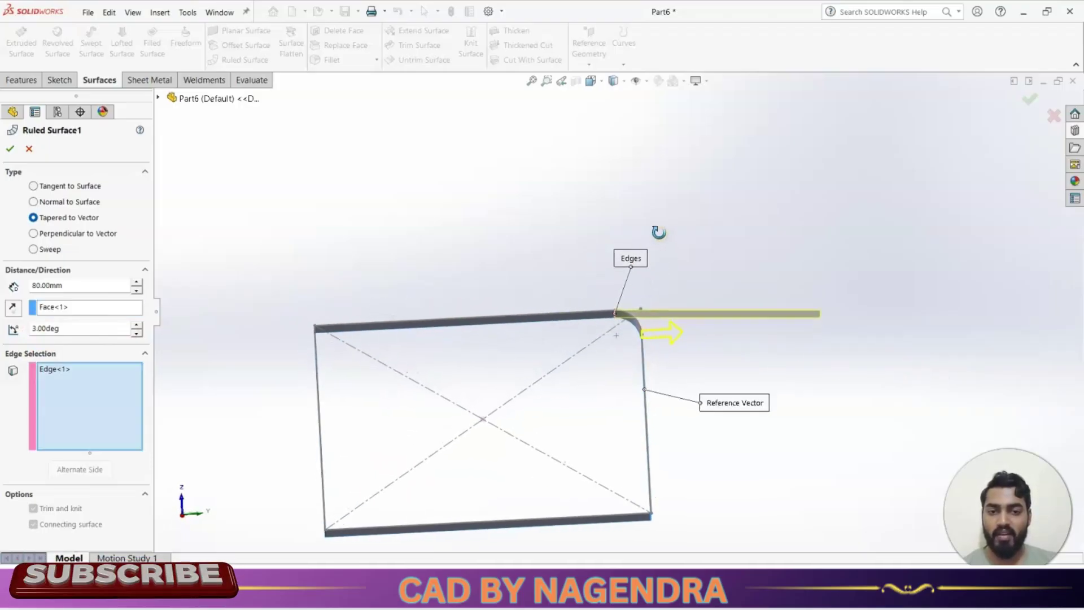
Try taper angles between 1° and 24° for the ruled surface, flipping the reference direction back and forth
click(136, 325)
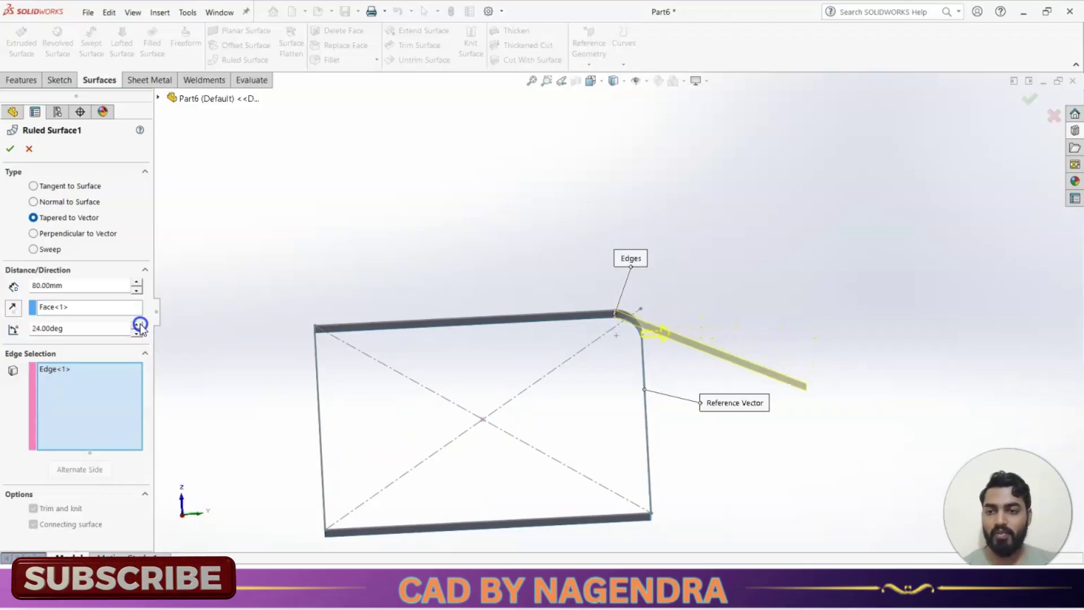
click(137, 333)
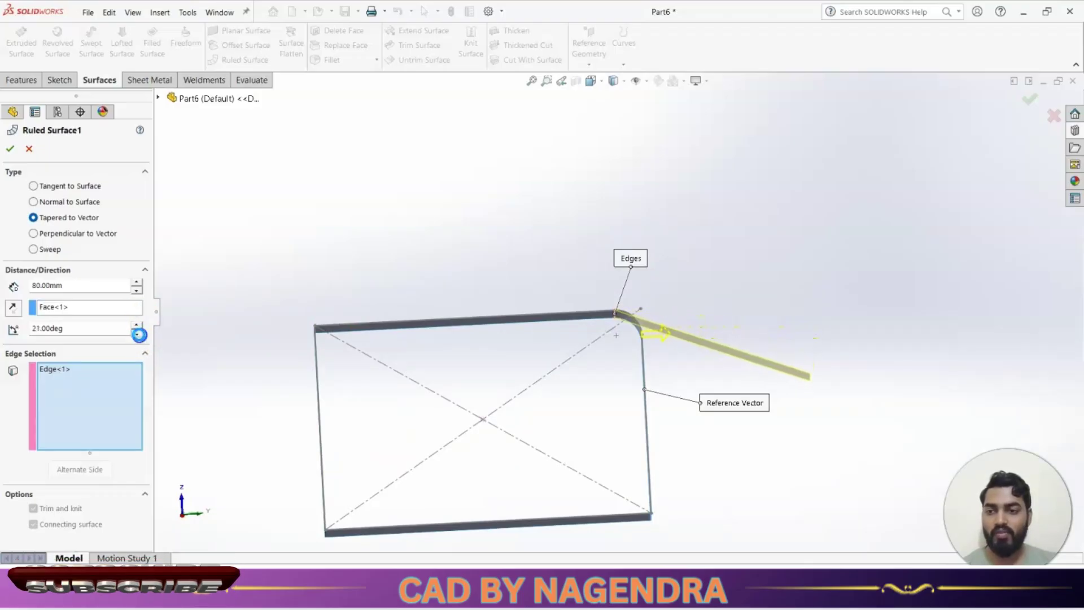
click(17, 309)
click(17, 309)
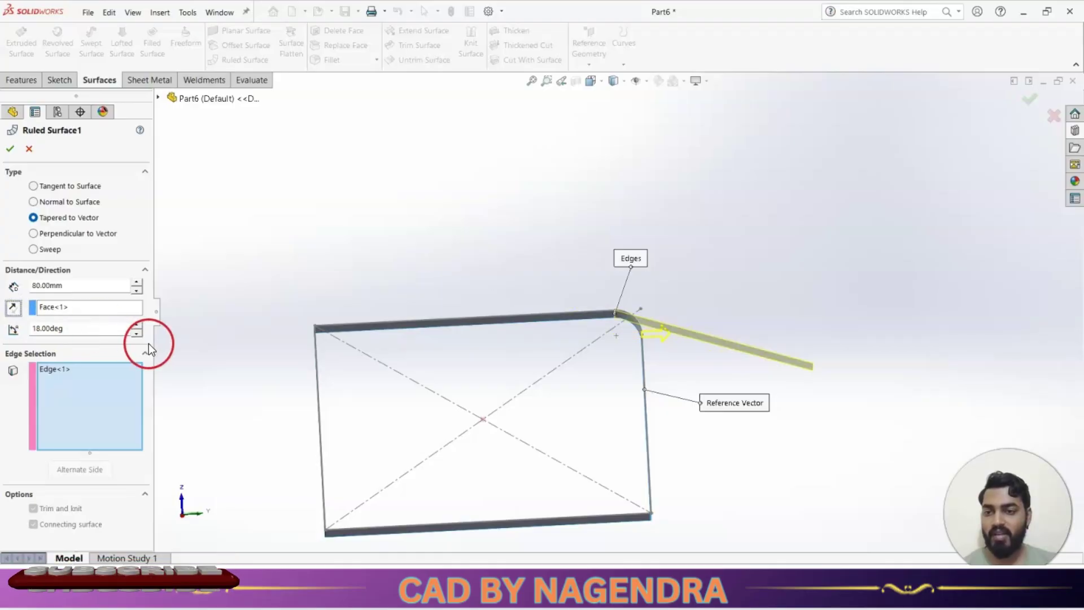
click(136, 334)
click(136, 334)
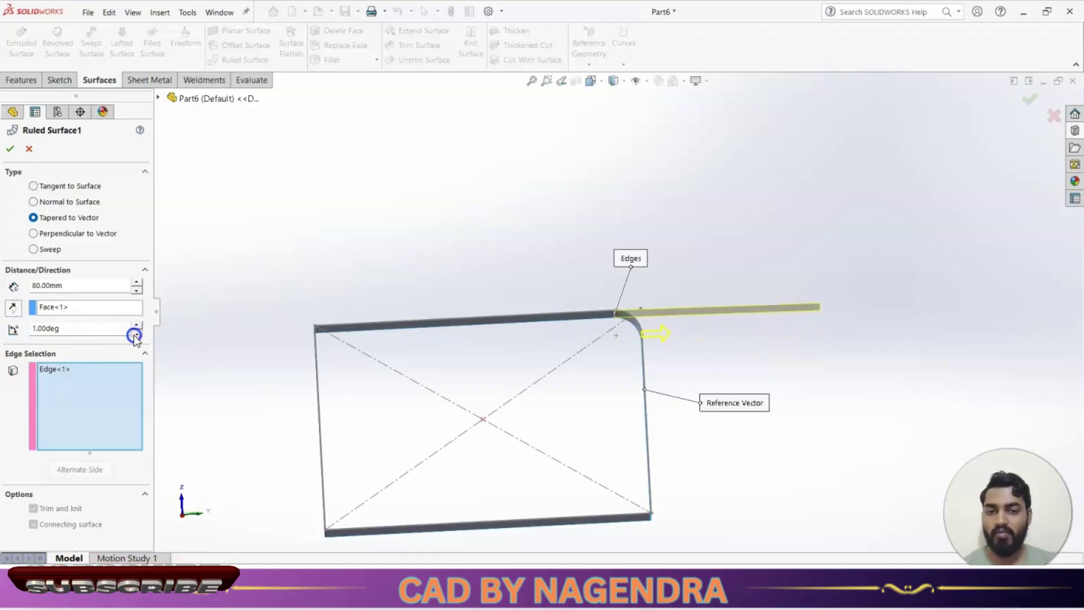
click(137, 325)
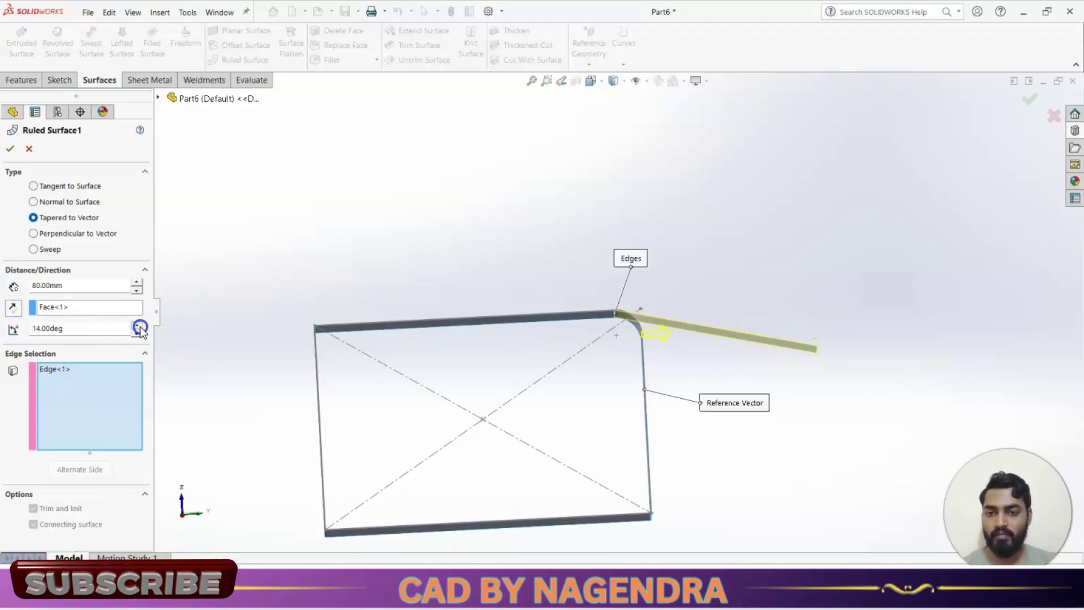
Reverse the reference vector direction, set the taper angle to 37°, and accept the tapered ruled surface
click(18, 309)
click(137, 325)
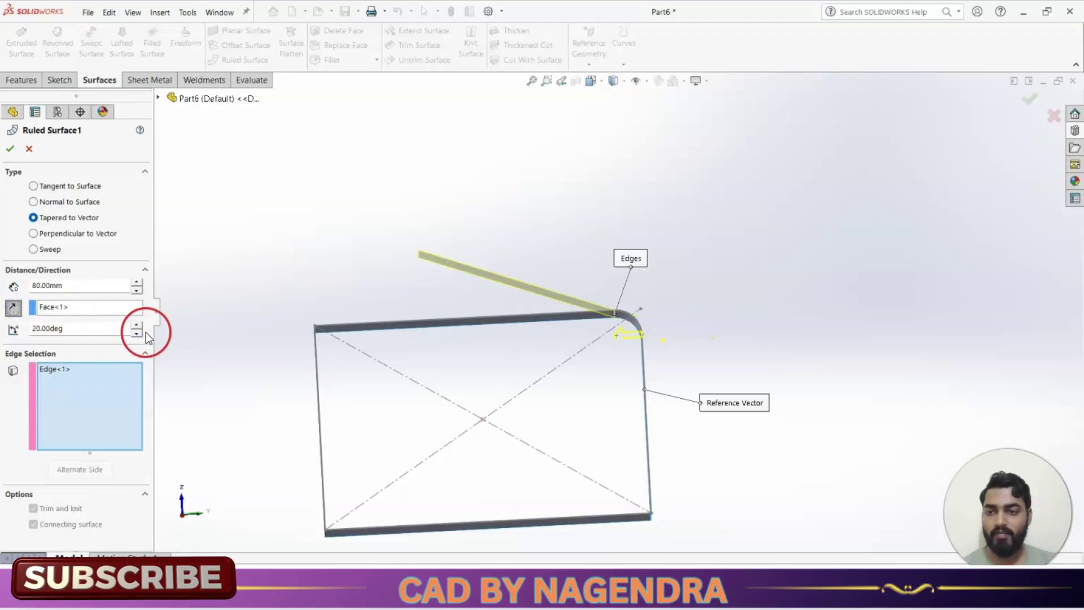
click(137, 325)
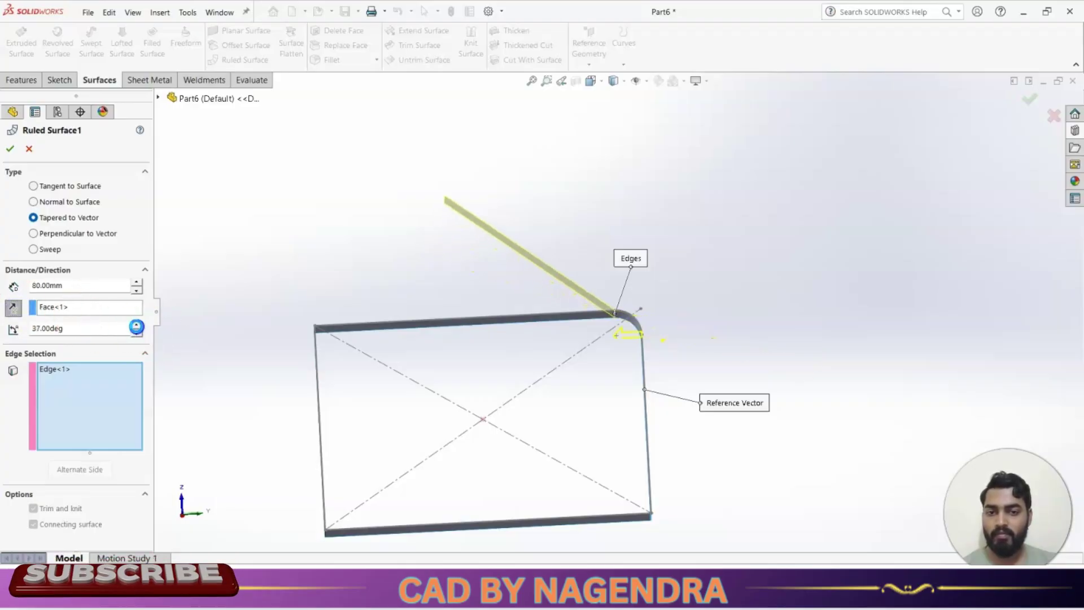
click(12, 150)
middle_drag(702, 236, 625, 323)
middle_drag(777, 266, 695, 353)
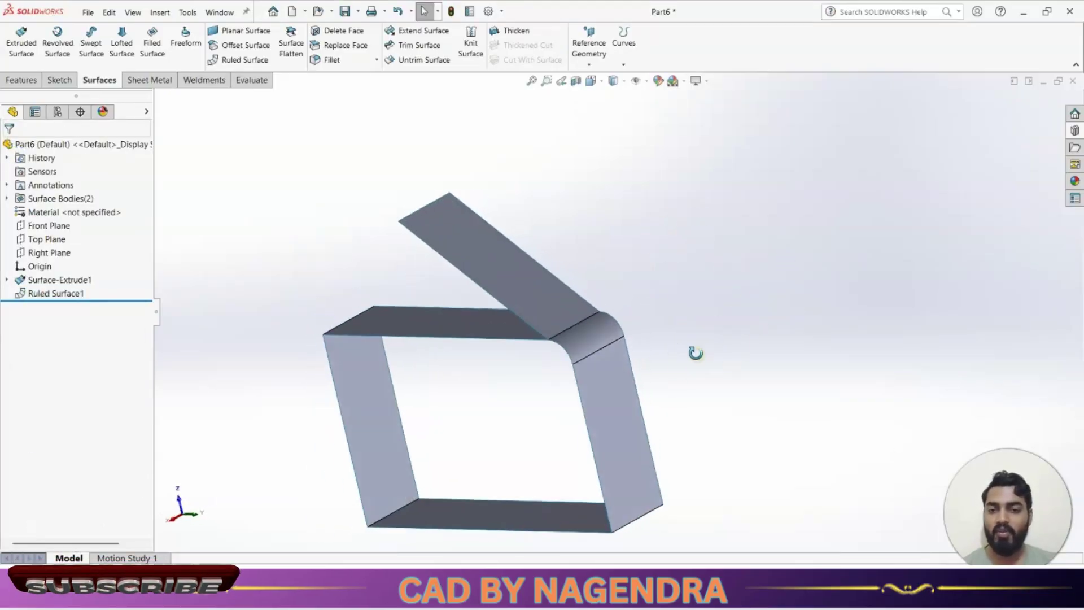
Edit the ruled surface to the Perpendicular to Vector type and accept it
click(501, 281)
click(541, 269)
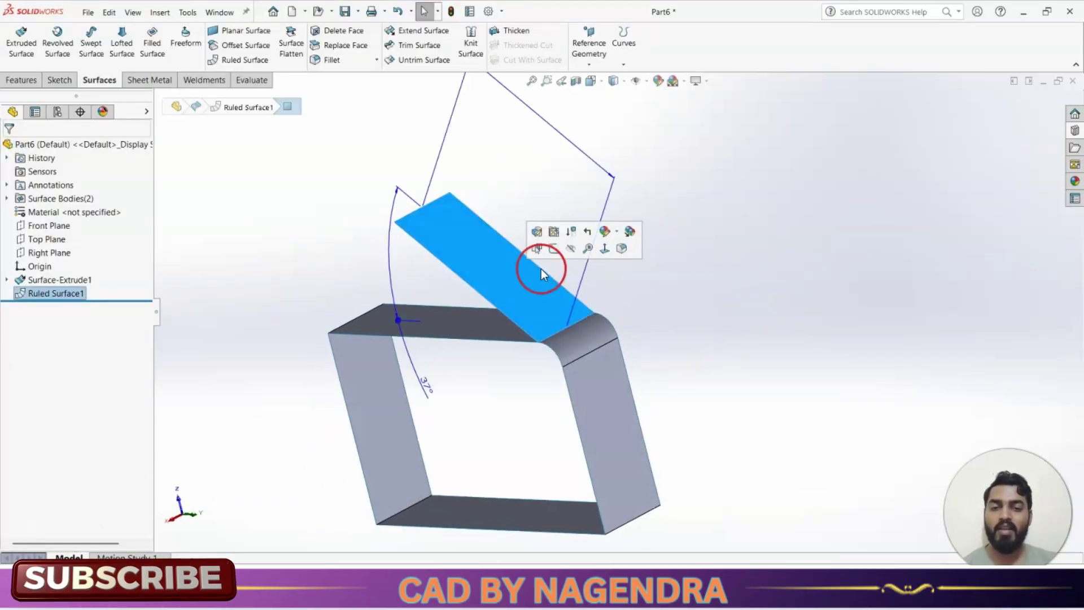
click(537, 231)
middle_drag(671, 278, 692, 280)
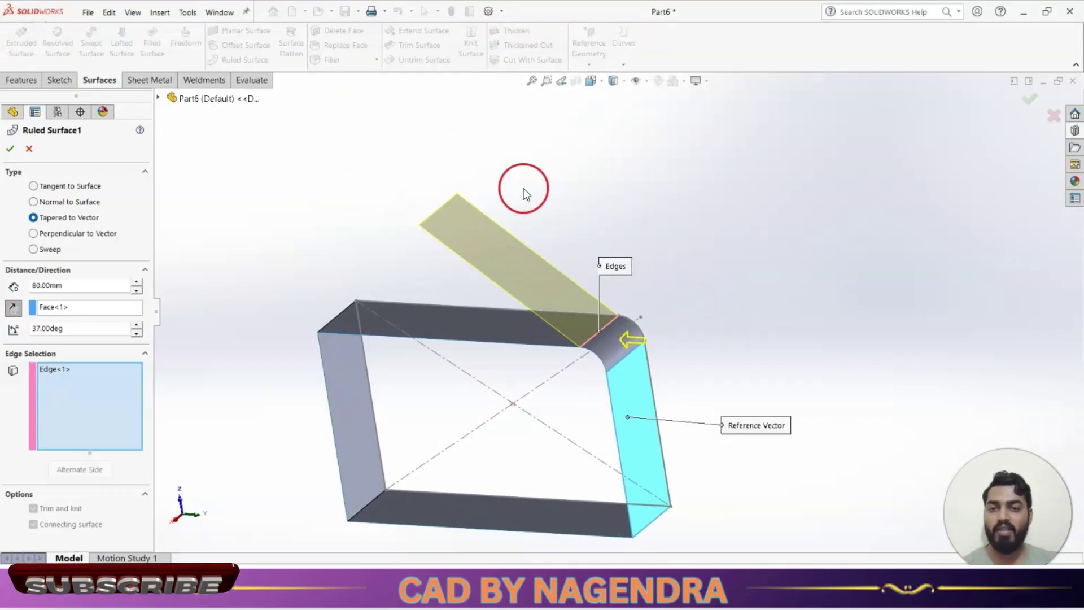
middle_drag(598, 205, 605, 208)
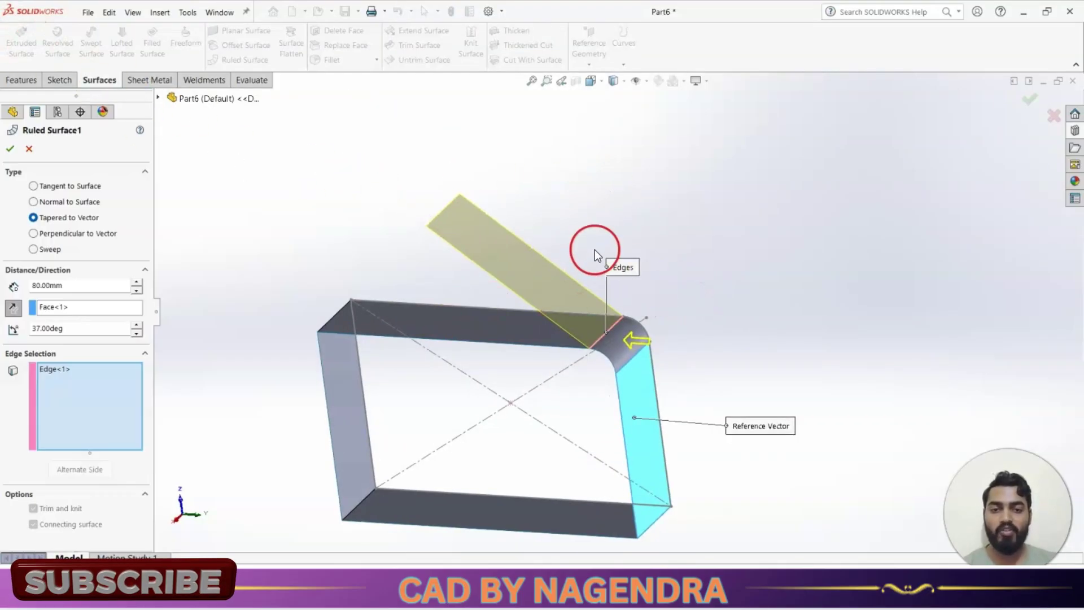
click(77, 231)
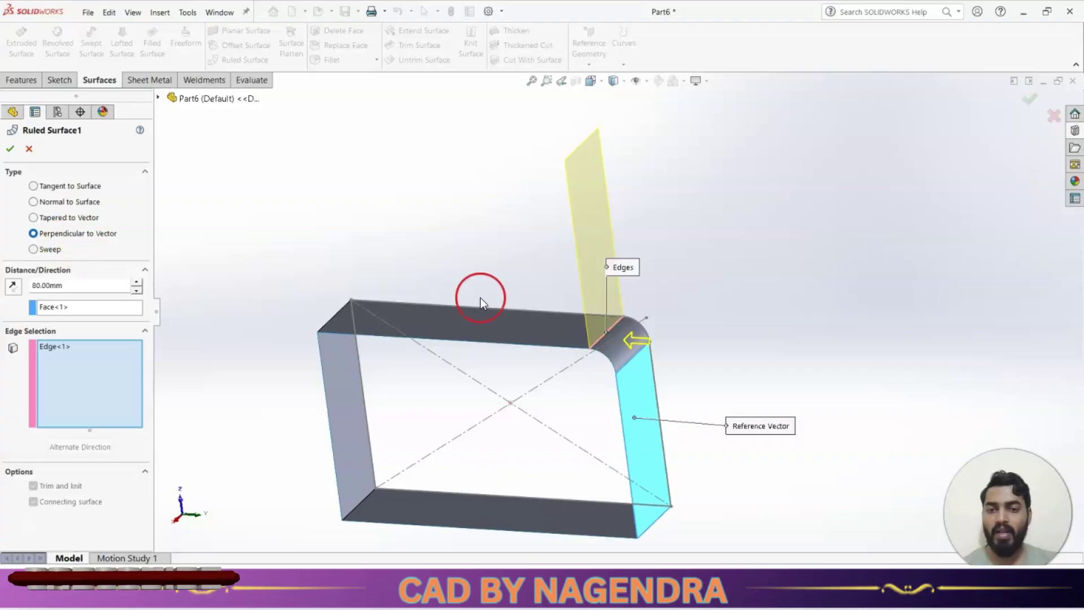
middle_drag(480, 297, 695, 349)
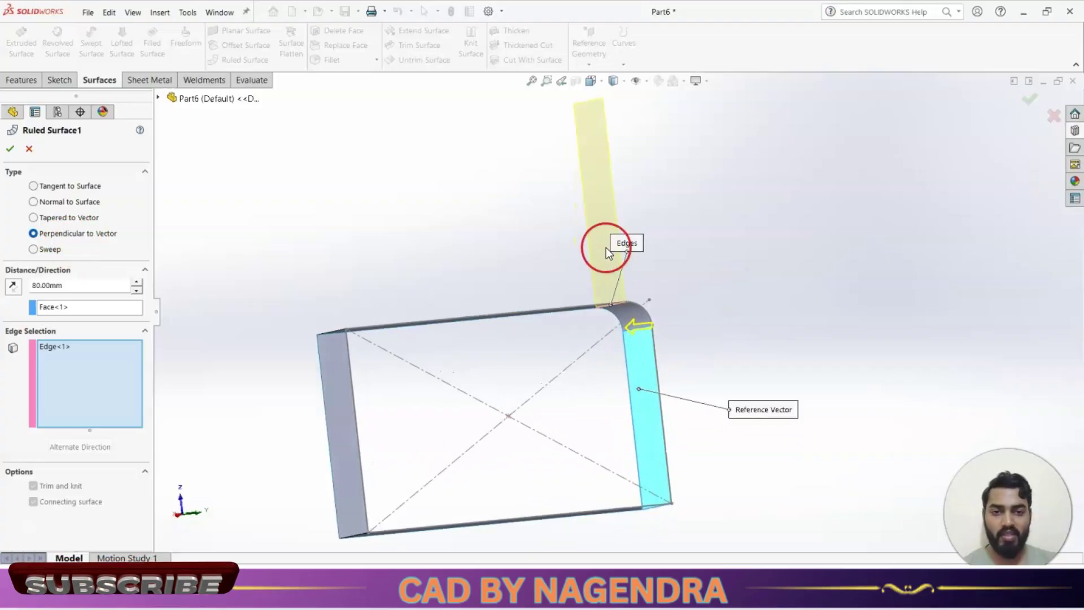
middle_drag(709, 288, 727, 337)
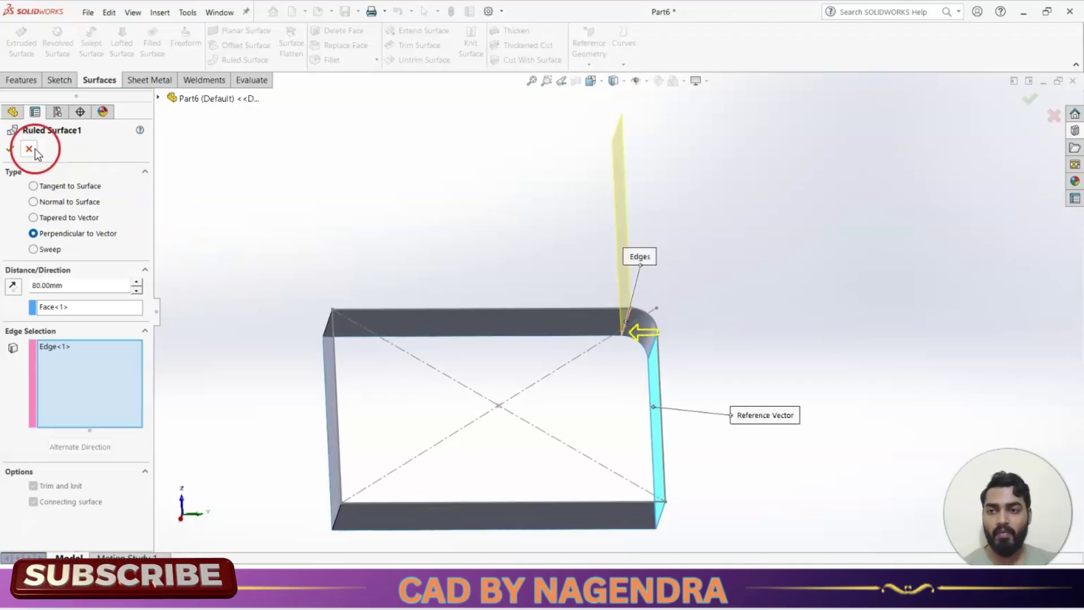
click(10, 148)
Edit the ruled surface again, change it to the Sweep type, and reverse its reference vector direction
middle_drag(517, 286, 610, 242)
click(560, 204)
click(563, 194)
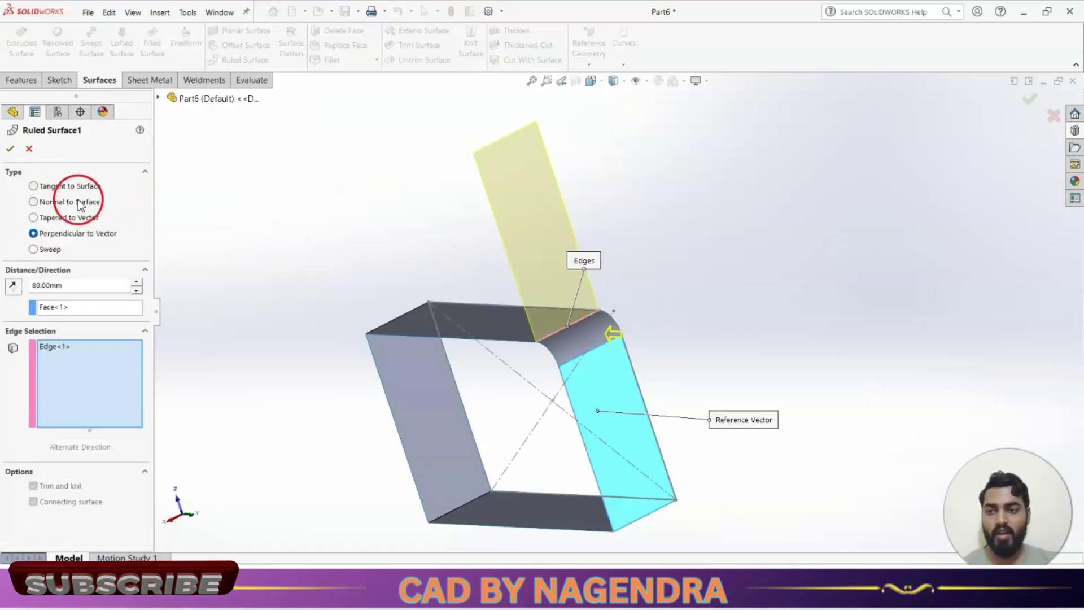
middle_drag(400, 239, 544, 213)
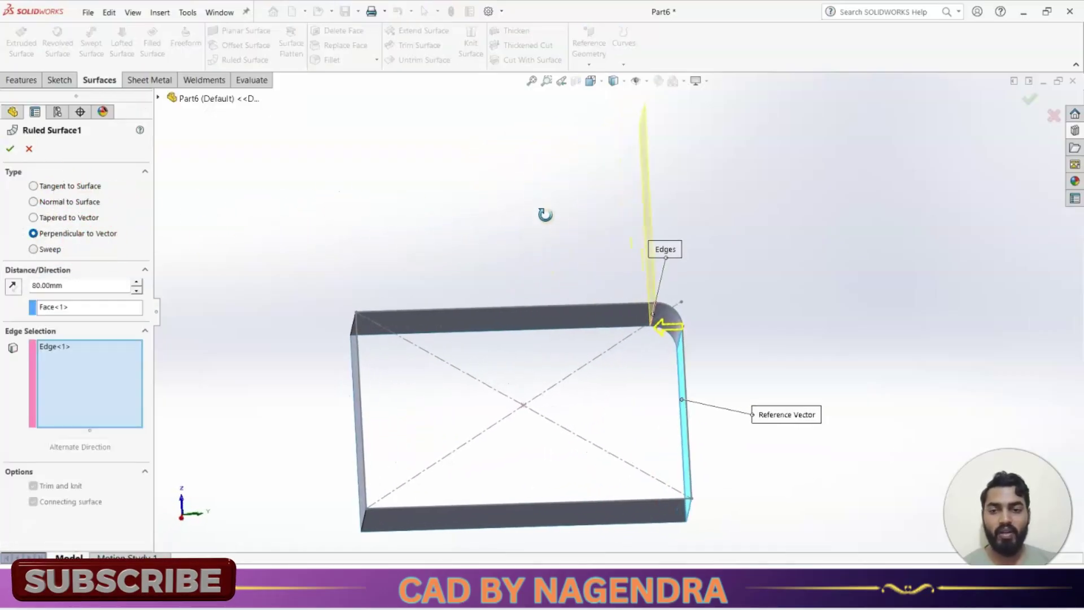
click(34, 250)
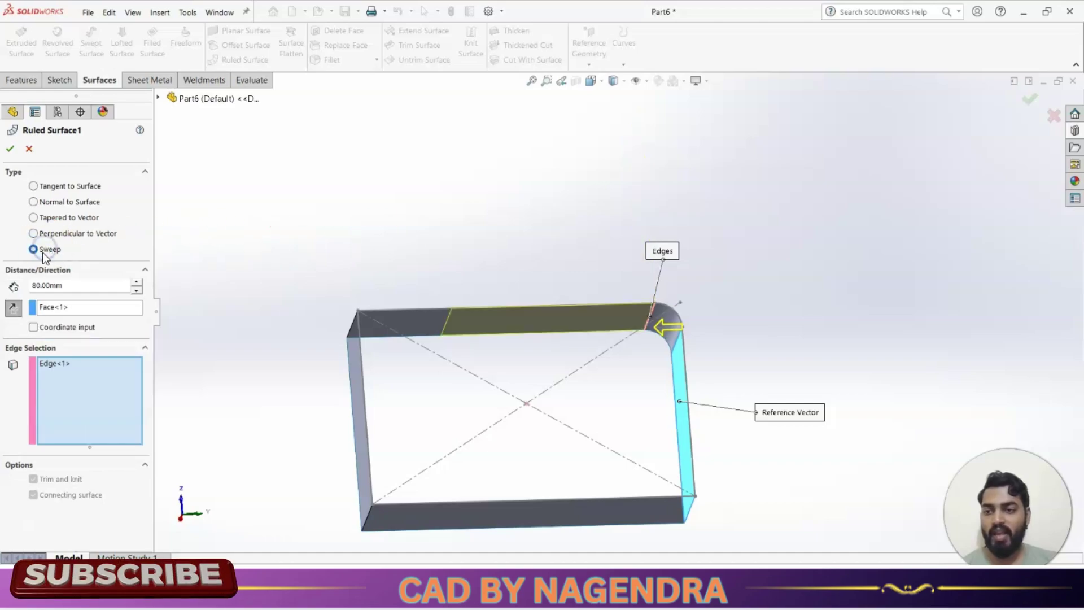
middle_drag(662, 252, 684, 261)
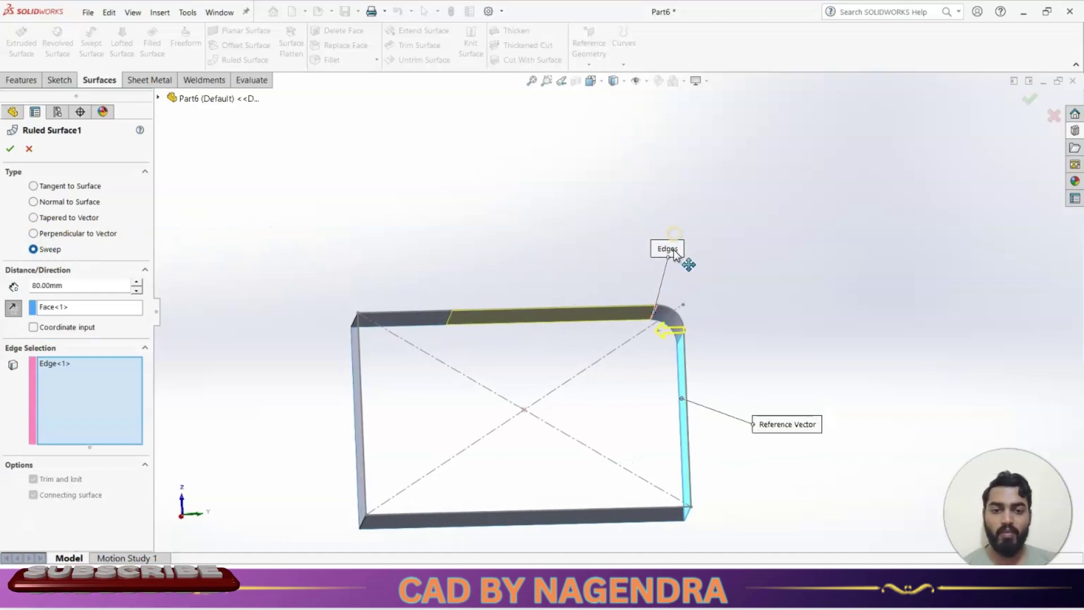
click(13, 308)
middle_drag(753, 269, 761, 240)
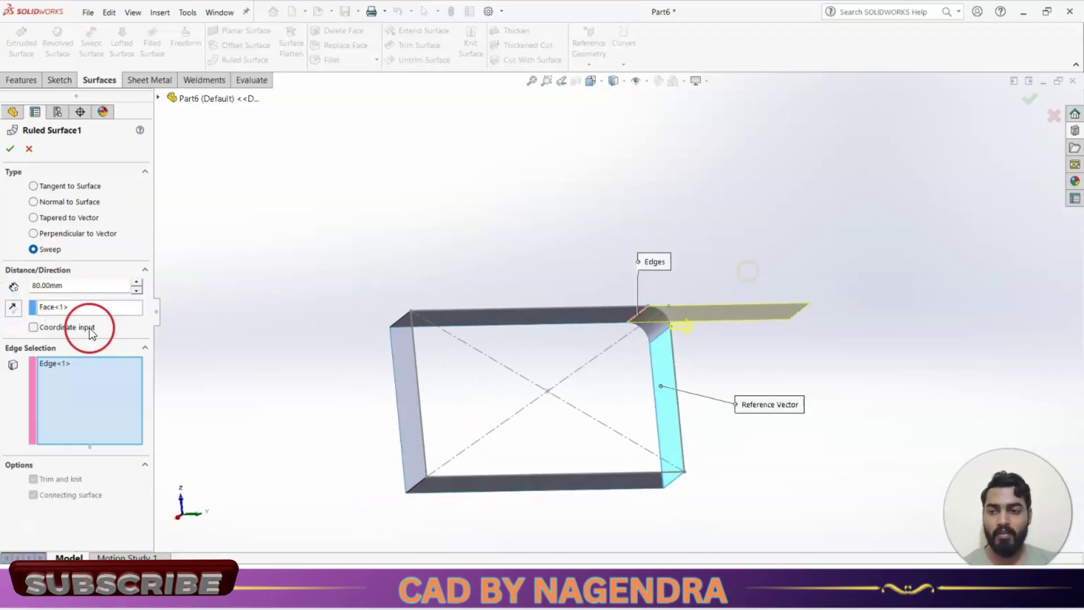
Replace the sweep's reference vector with the frame's upper horizontal face and accept the ruled surface
click(76, 308)
right_click(76, 308)
click(120, 315)
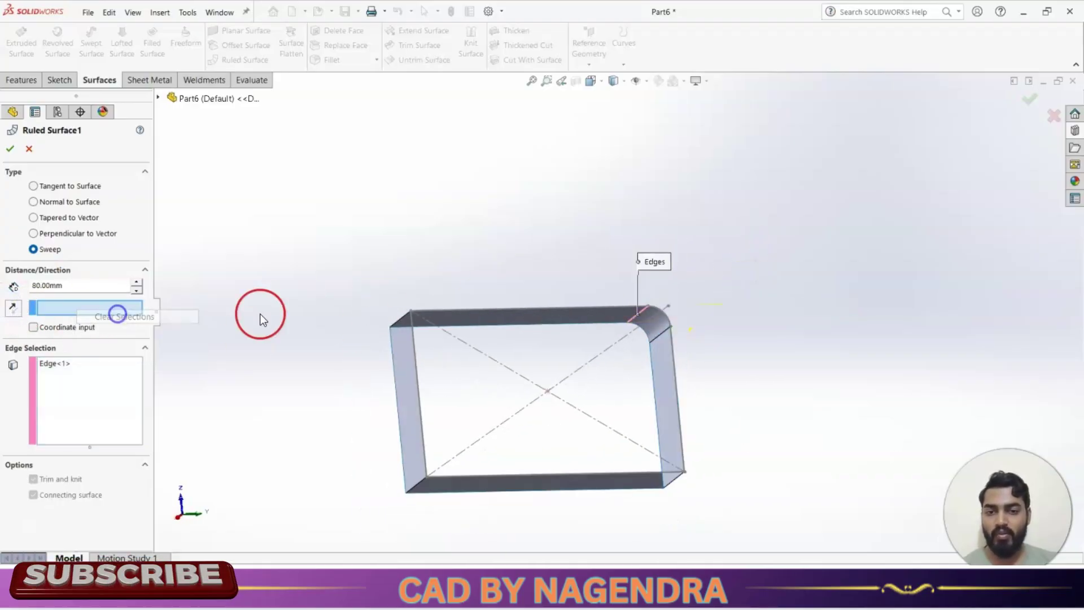
click(597, 312)
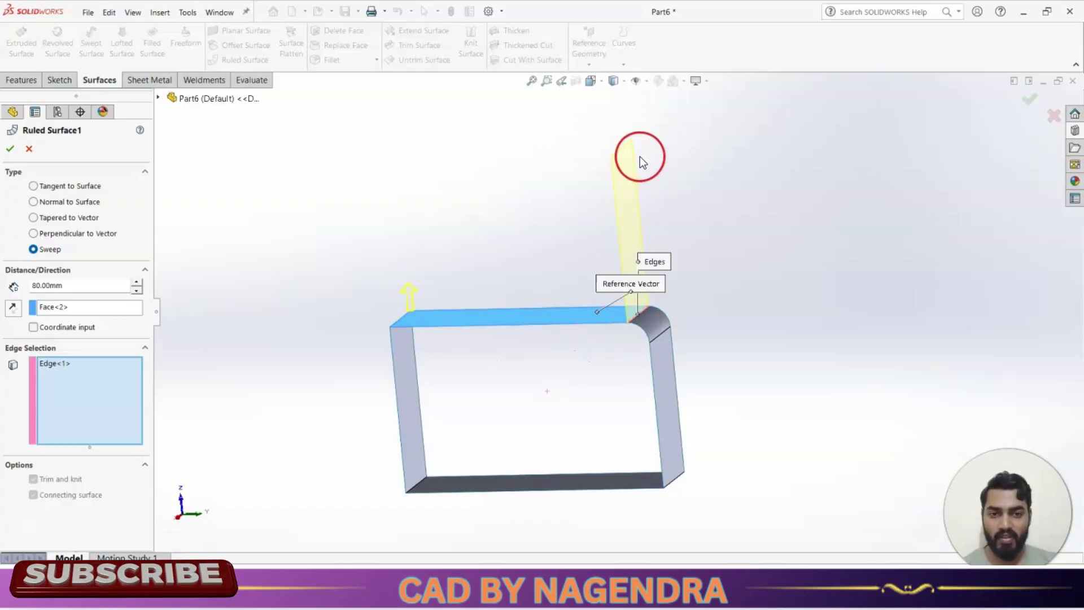
middle_drag(564, 307, 518, 257)
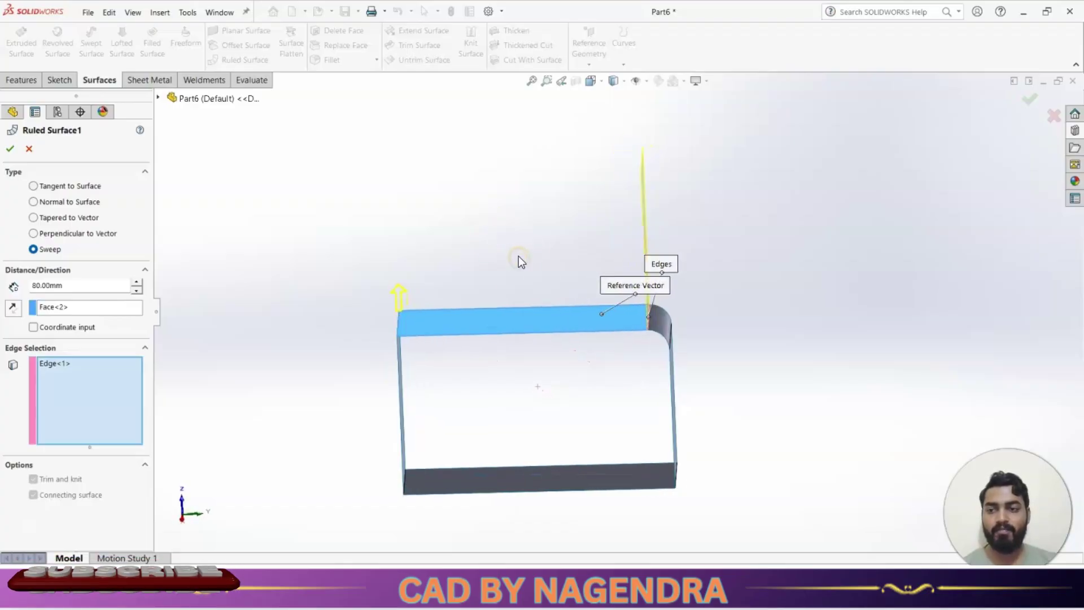
middle_drag(390, 273, 528, 240)
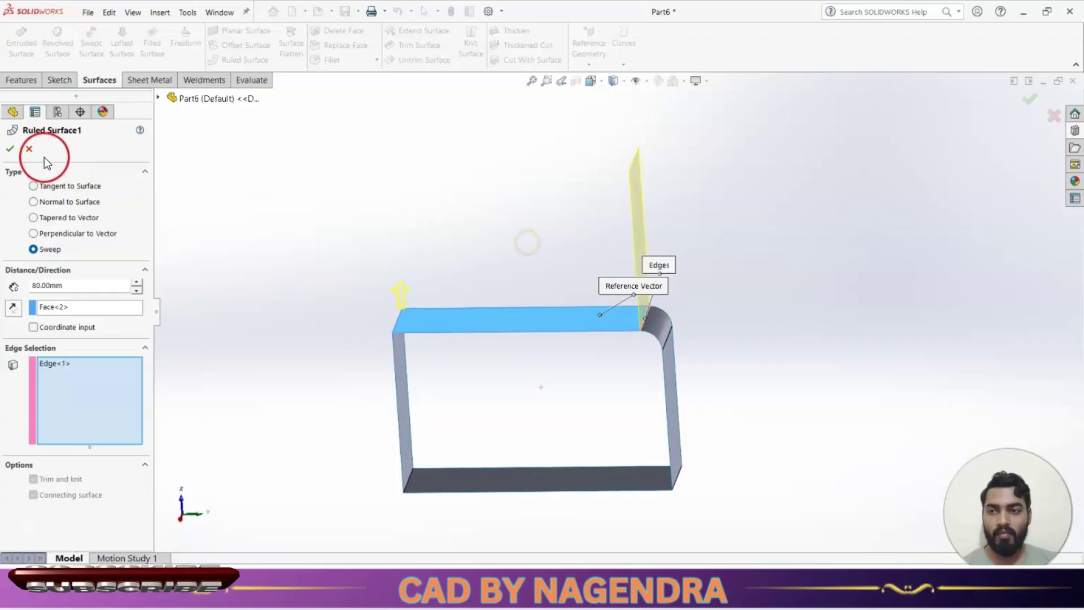
click(10, 149)
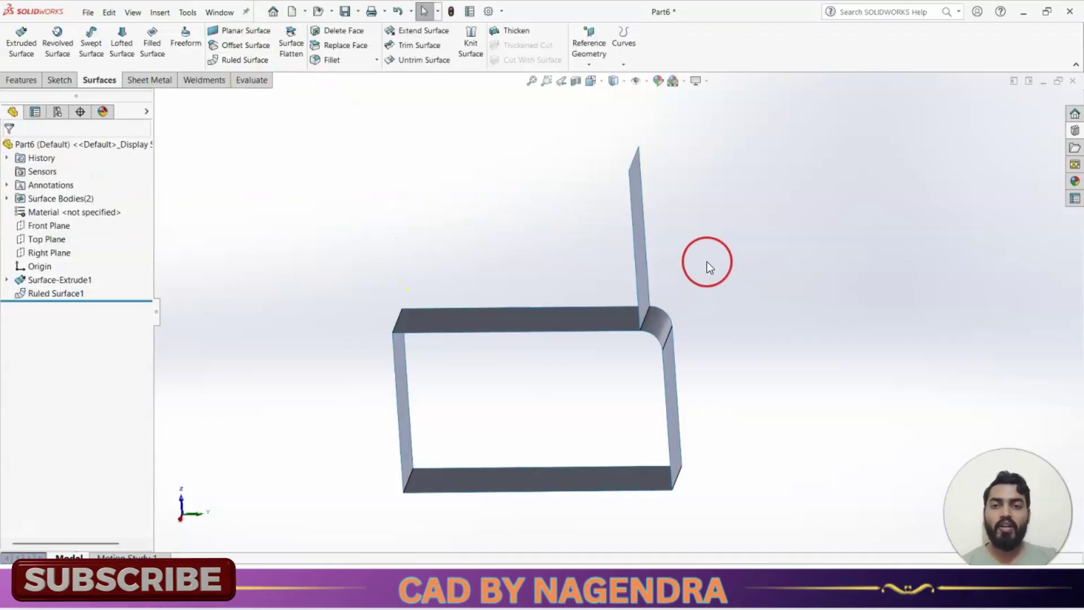
Delete the ruled surface from the part, leaving only the extruded frame
click(639, 238)
key(Delete)
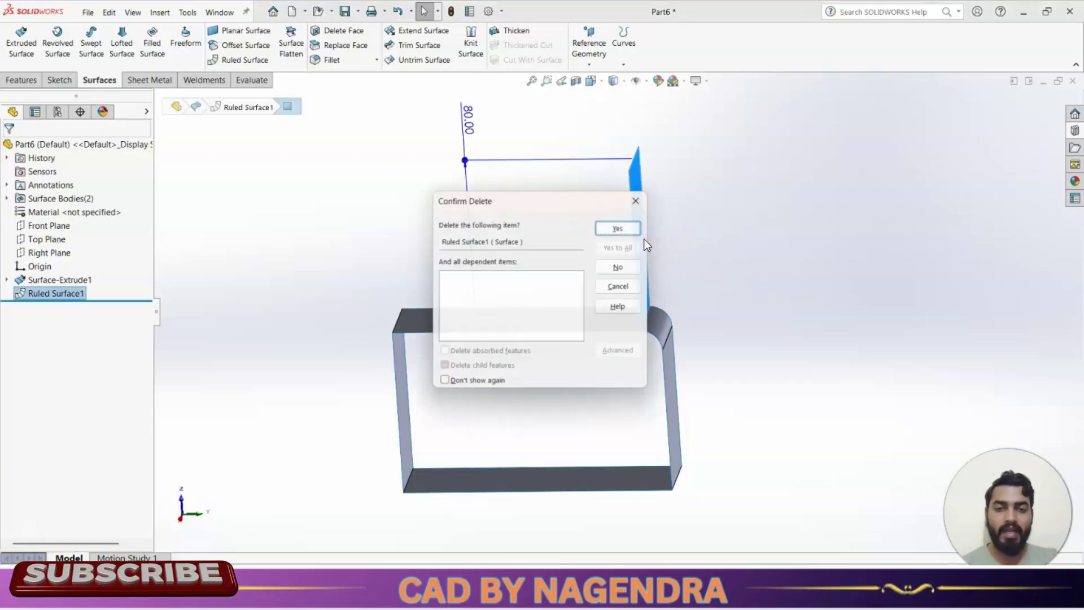
click(625, 221)
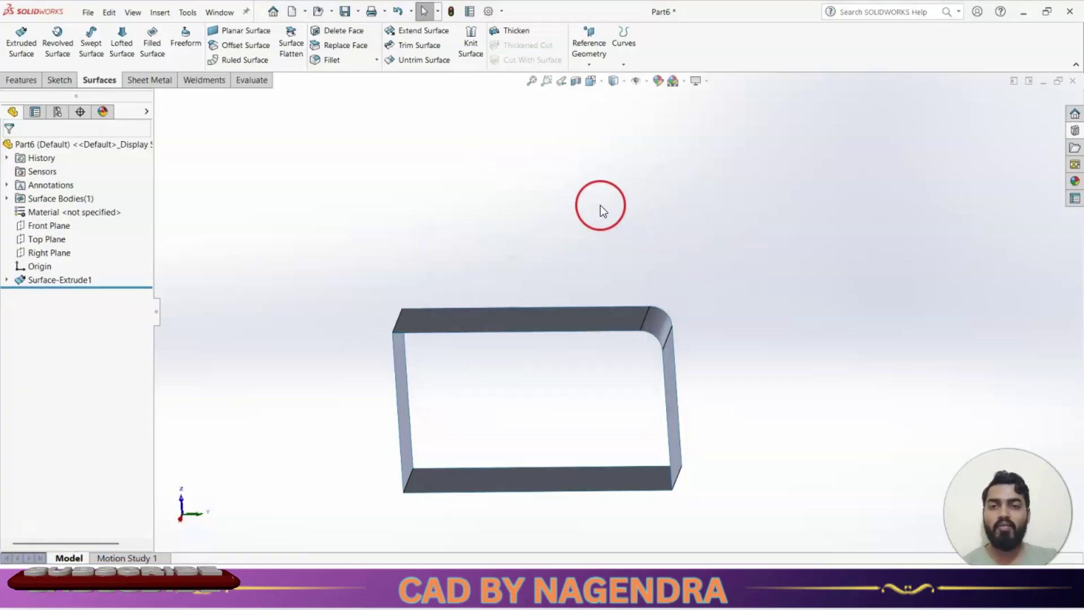
key(f)
middle_drag(730, 148, 758, 249)
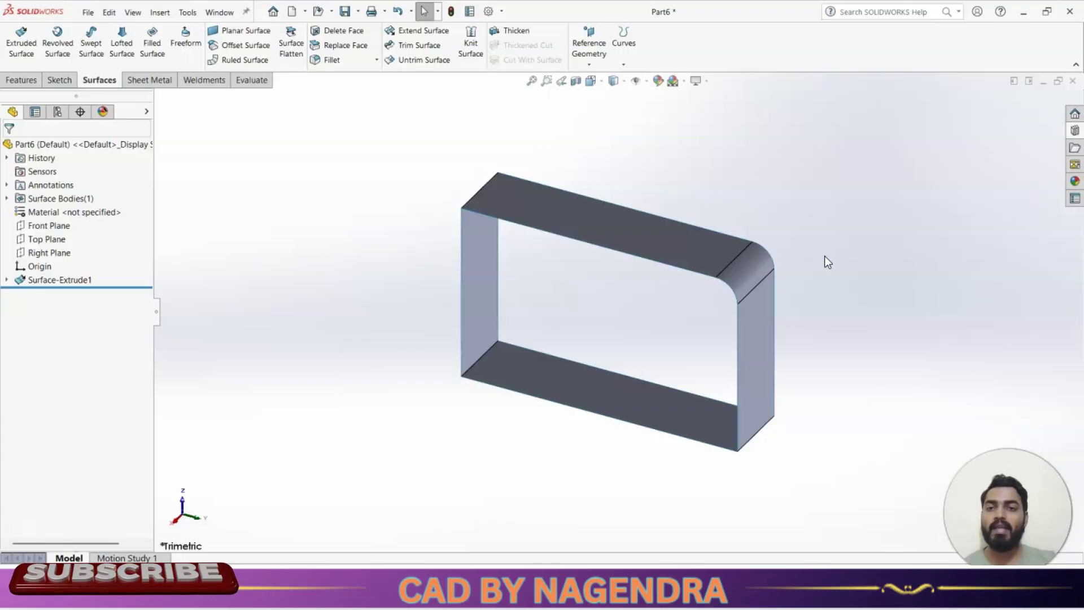
click(537, 286)
click(806, 258)
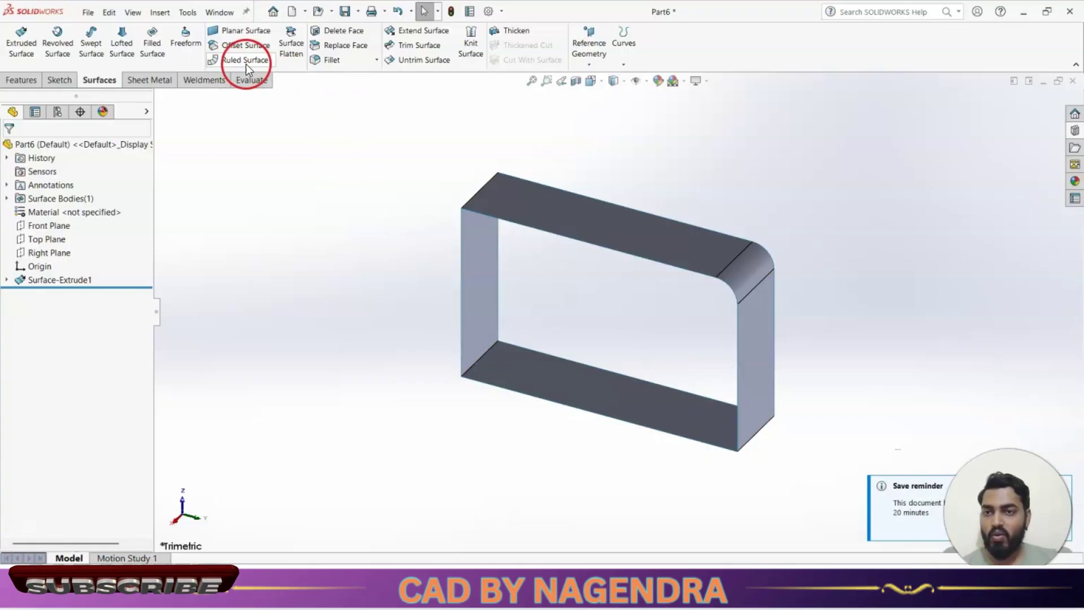
Start a Surface Flatten with the frame's upper face, rounded corner face and adjoining vertical face as the faces to flatten
click(292, 43)
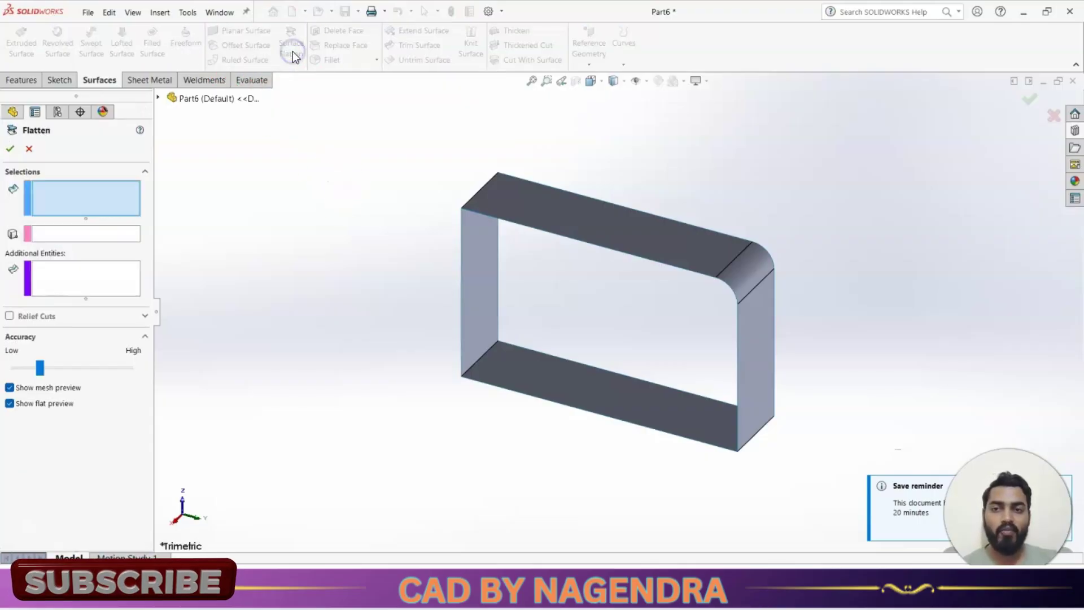
click(347, 134)
click(612, 218)
click(230, 222)
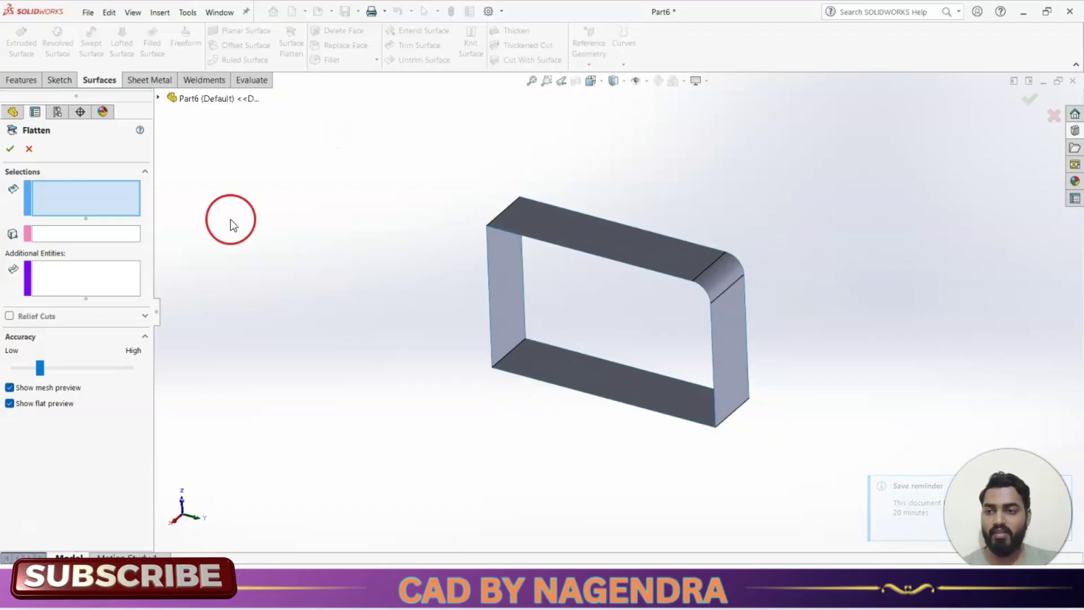
click(66, 191)
click(619, 236)
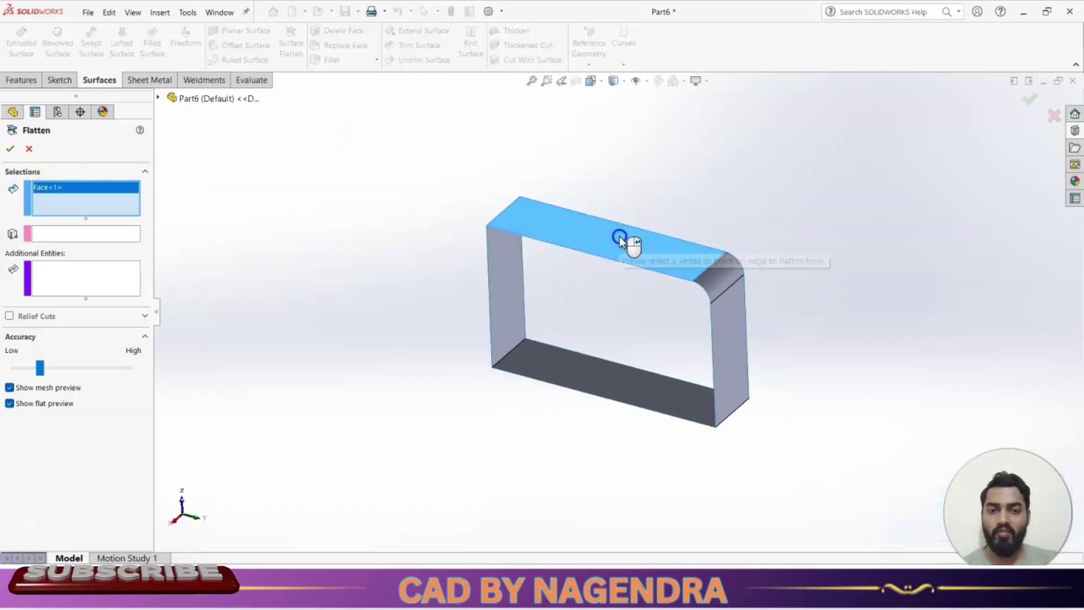
click(730, 263)
click(727, 333)
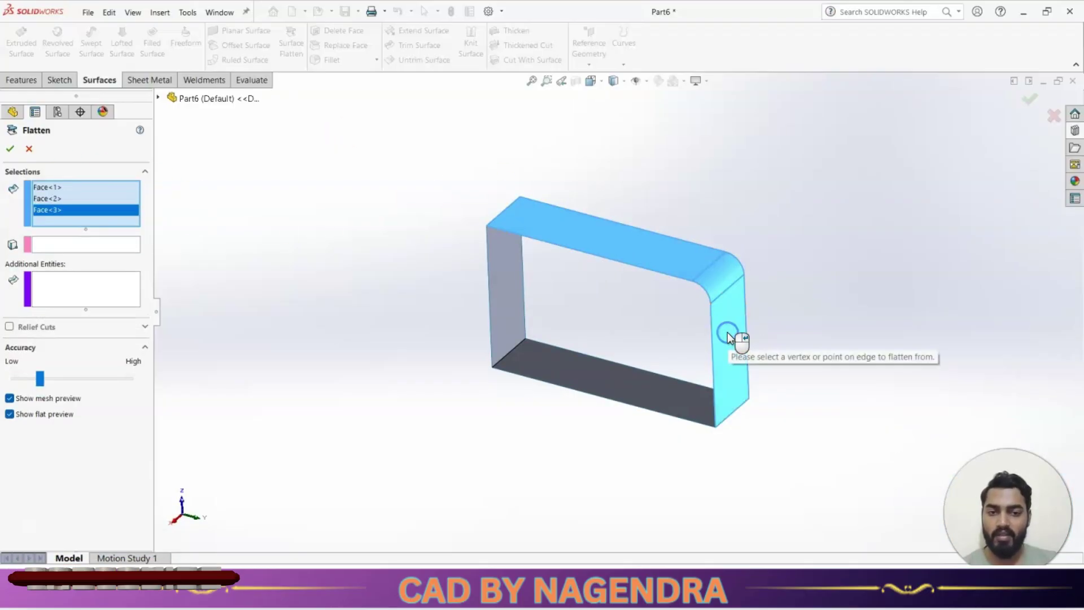
Flatten the selected faces from the lower edge of the vertical face below the rounded corner, and accept the flattened surface
click(120, 278)
click(80, 244)
click(405, 248)
click(739, 411)
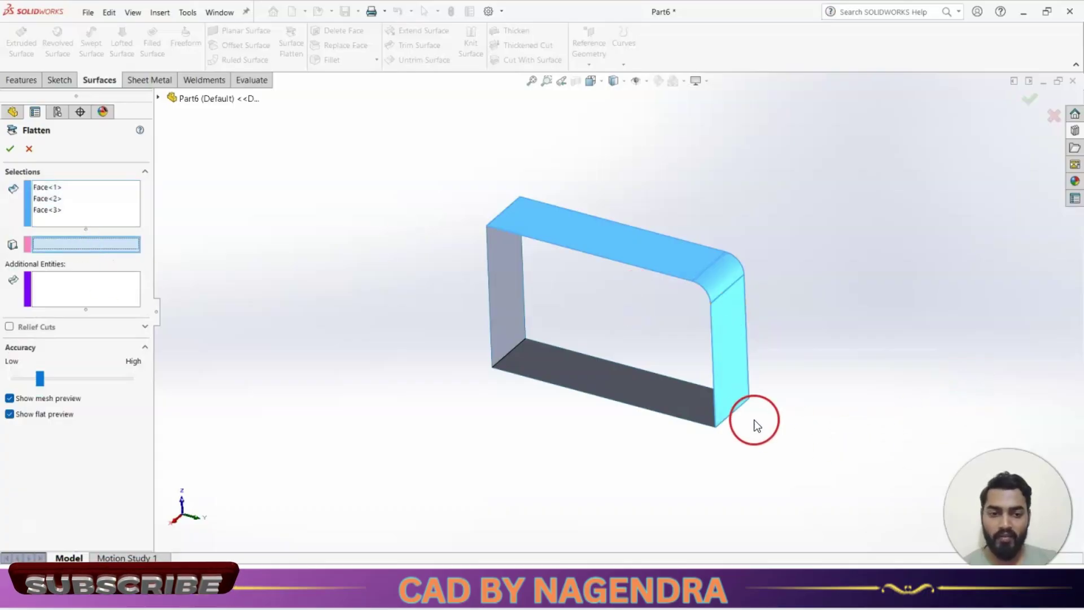
click(736, 411)
middle_drag(693, 473, 737, 429)
scroll(703, 469, up, 3)
scroll(702, 469, up, 1)
middle_drag(744, 325, 727, 339)
scroll(667, 291, down, 4)
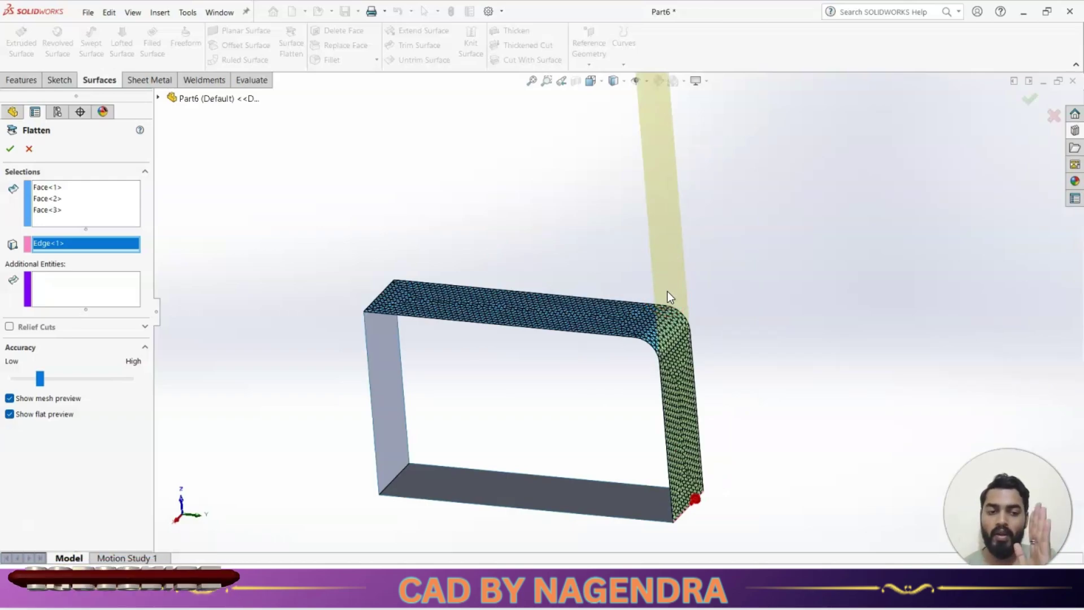
scroll(668, 292, up, 2)
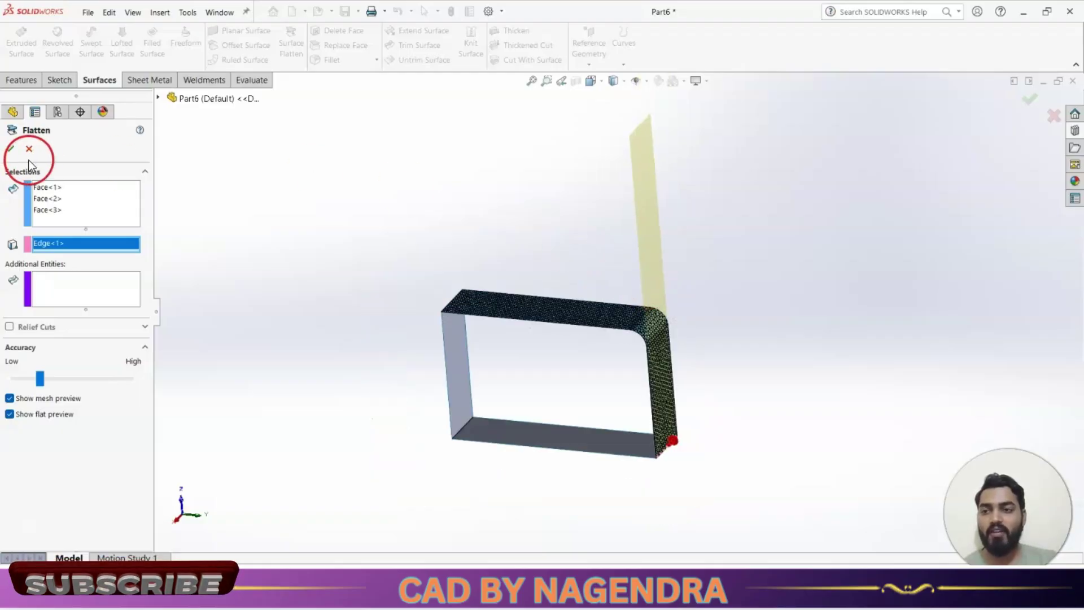
click(10, 148)
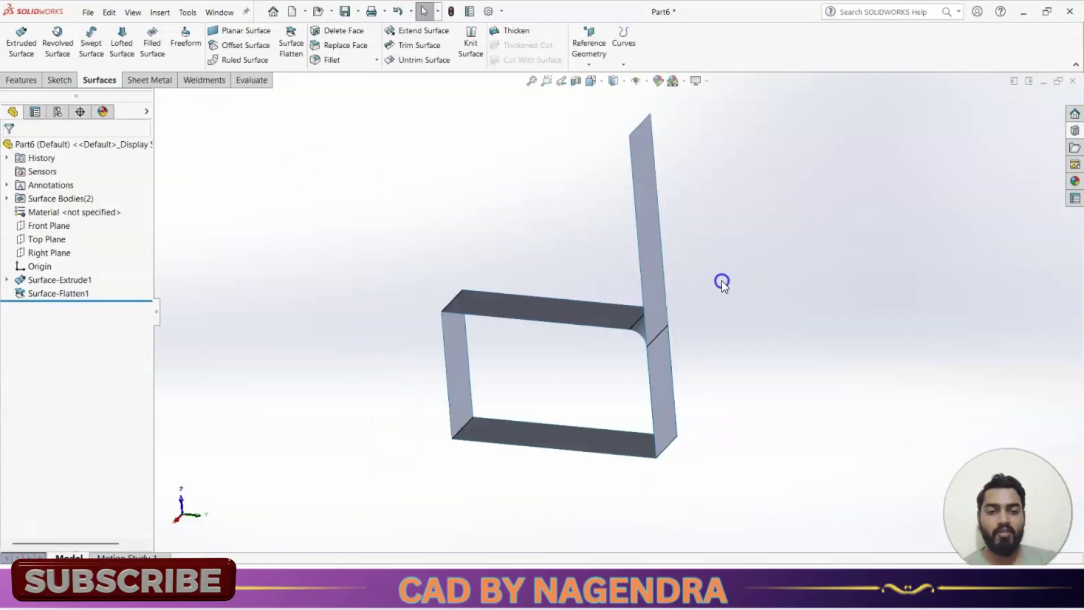
middle_drag(722, 280, 756, 254)
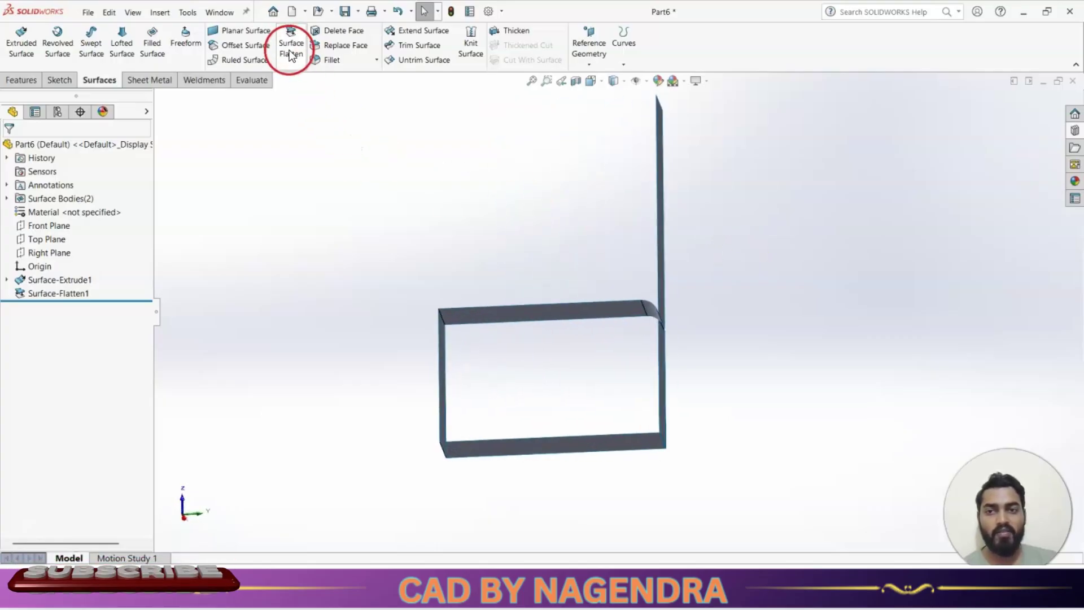
mouse_move(543, 239)
middle_down()
mouse_move(579, 239)
mouse_move(554, 235)
mouse_move(552, 251)
middle_up()
click(286, 134)
click(146, 81)
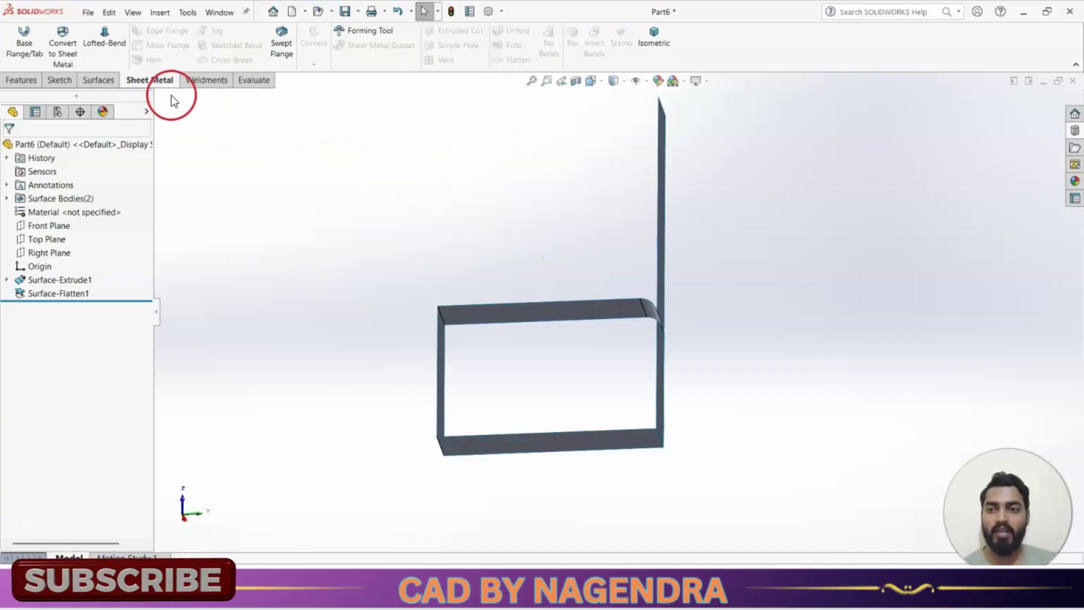
click(102, 81)
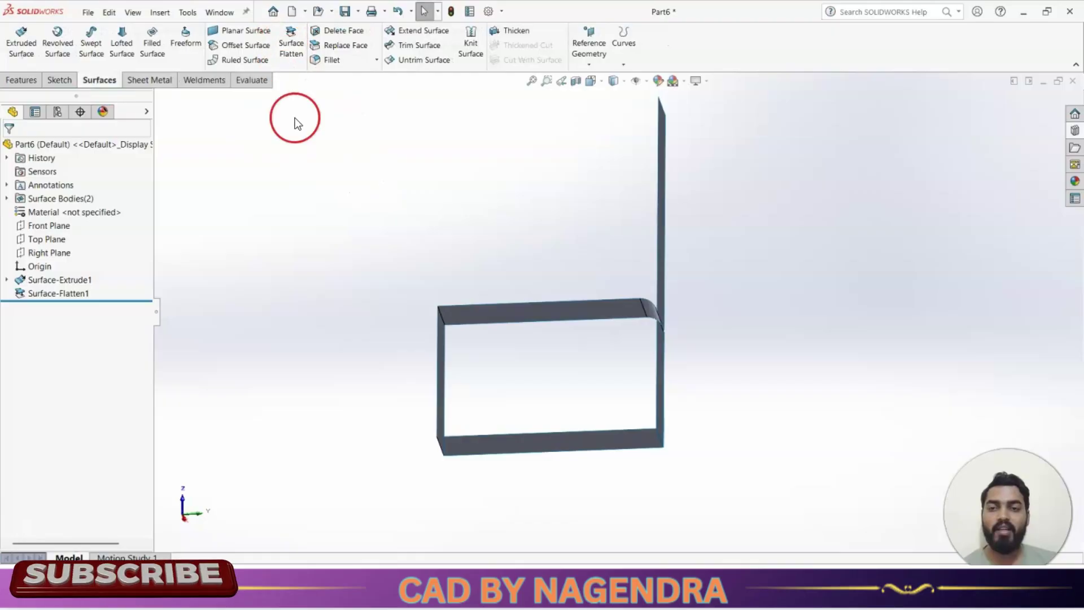
Delete the Surface-Flatten1 feature and return the frame to a trimetric view
middle_drag(295, 118, 479, 215)
click(86, 293)
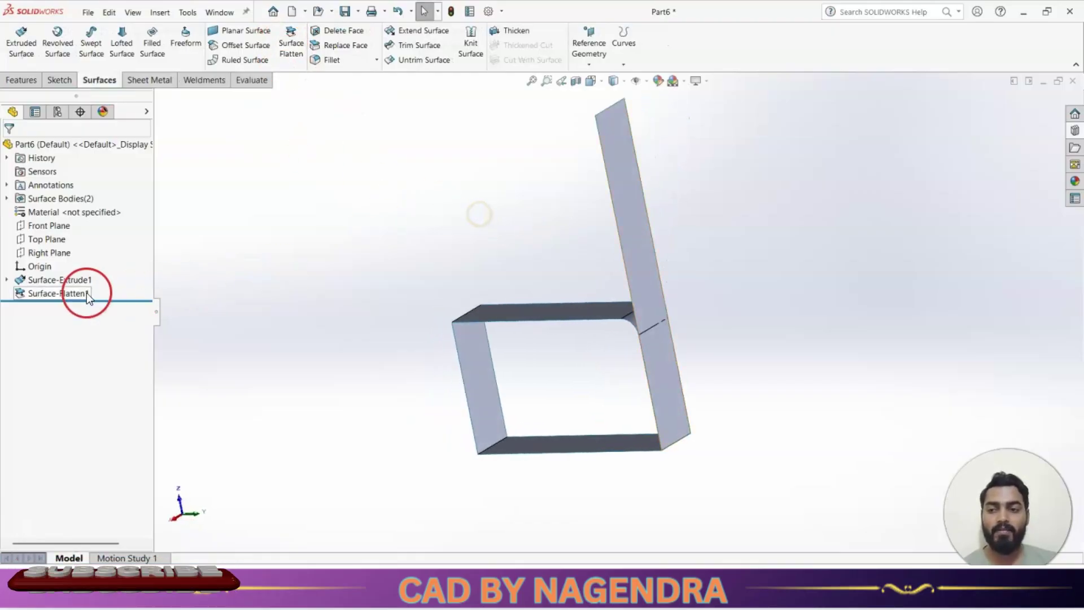
right_click(86, 293)
click(127, 356)
click(643, 235)
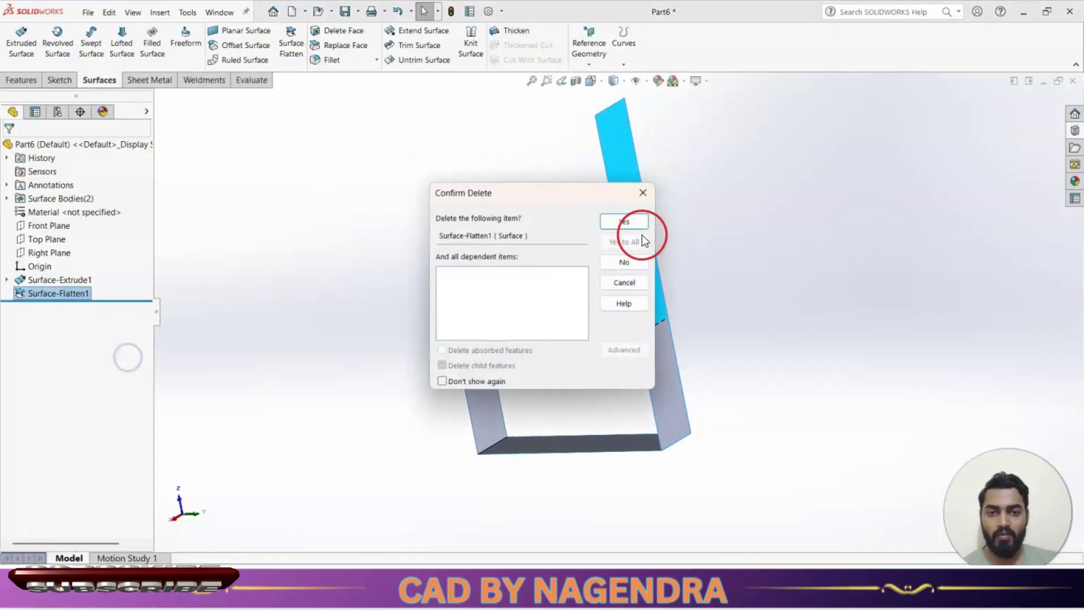
click(638, 225)
right_drag(787, 218, 812, 205)
scroll(716, 306, up, 2)
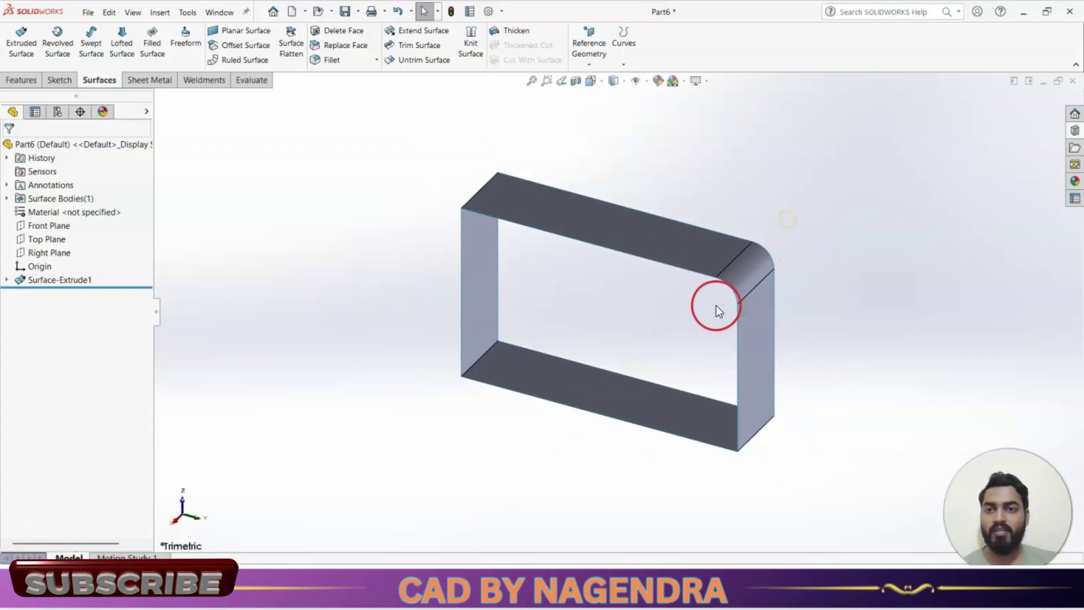
Delete the frame's vertical face below the rounded corner using the plain Delete option, and undo the deletion
click(335, 32)
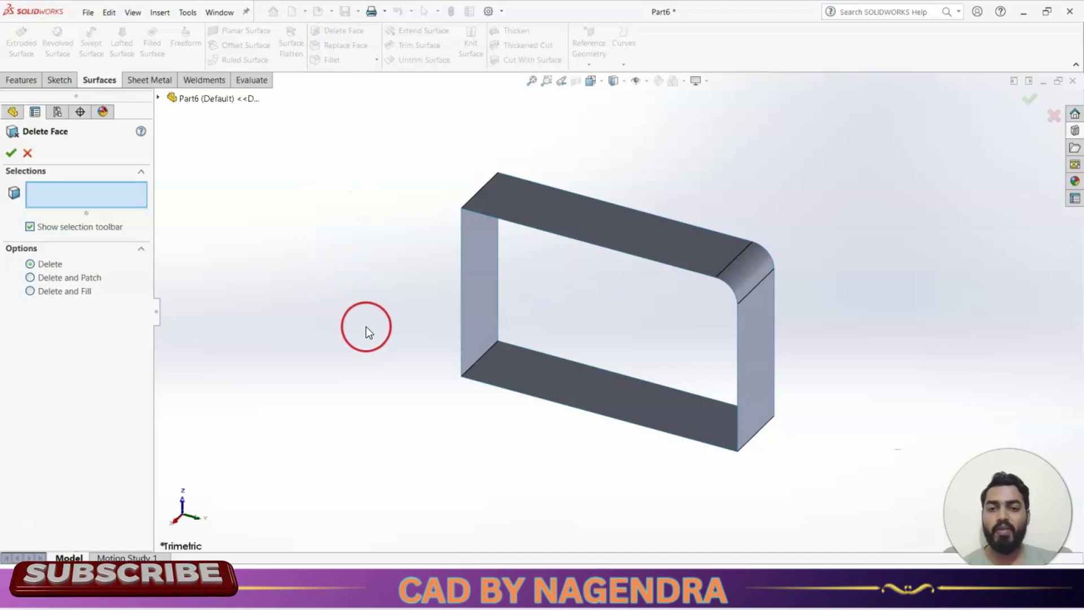
click(753, 354)
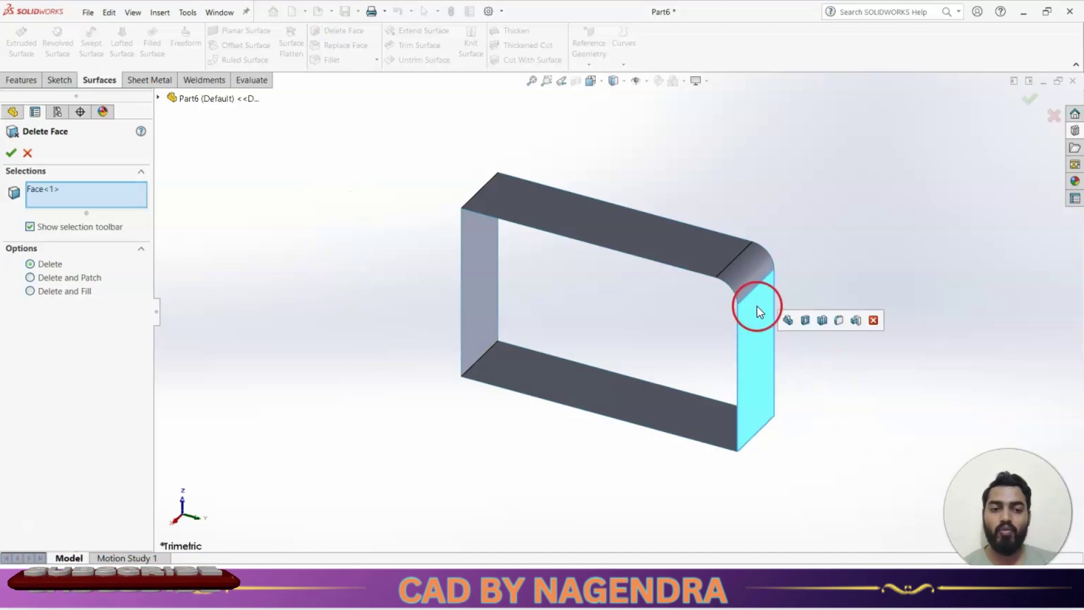
click(49, 277)
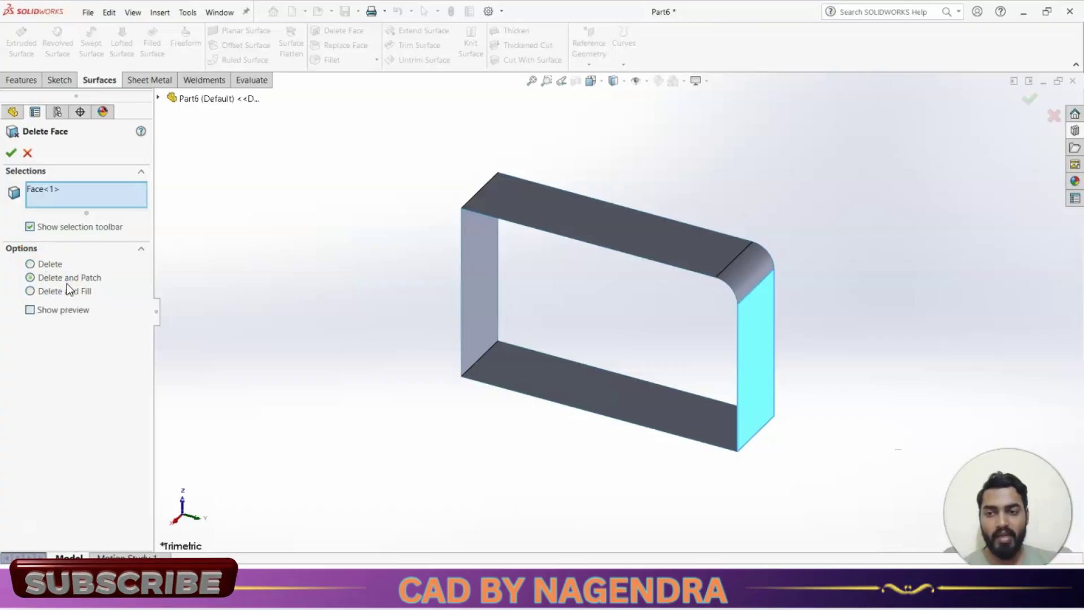
click(67, 291)
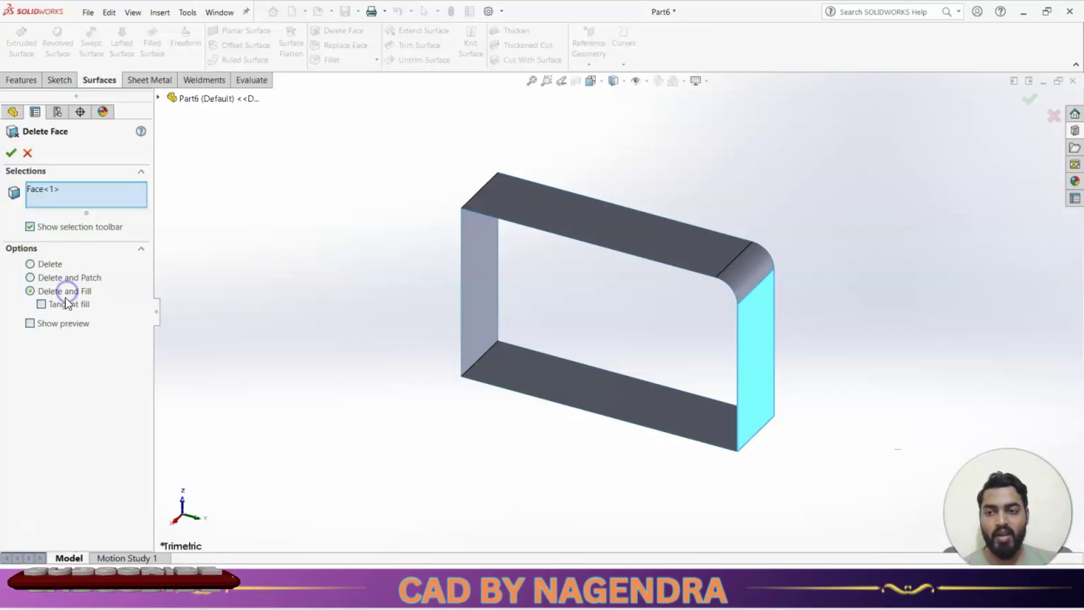
click(42, 264)
click(11, 152)
click(459, 432)
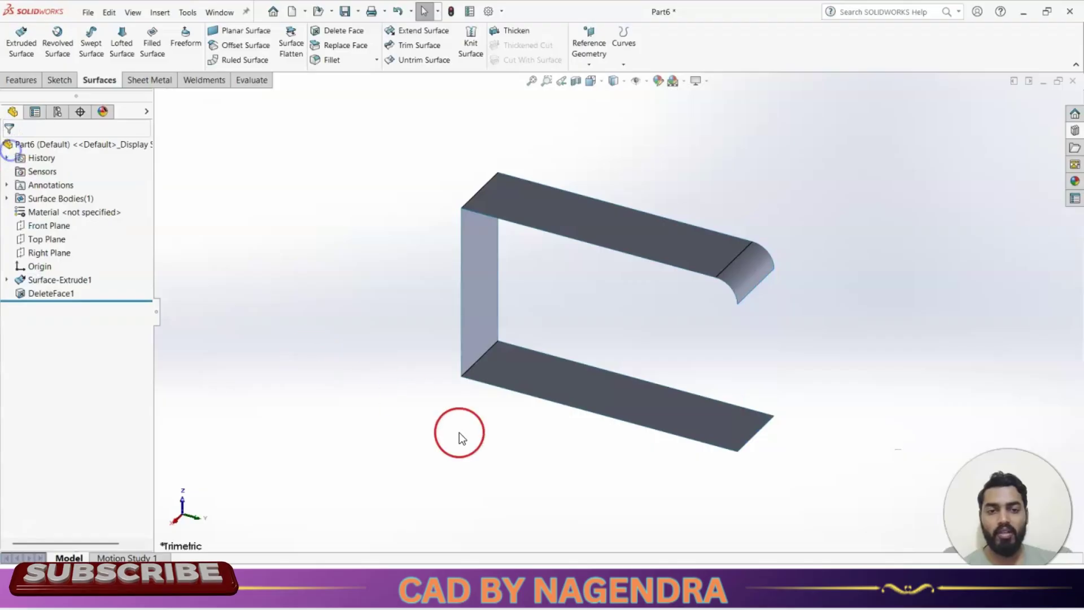
middle_drag(909, 440, 920, 376)
key(ctrl+z)
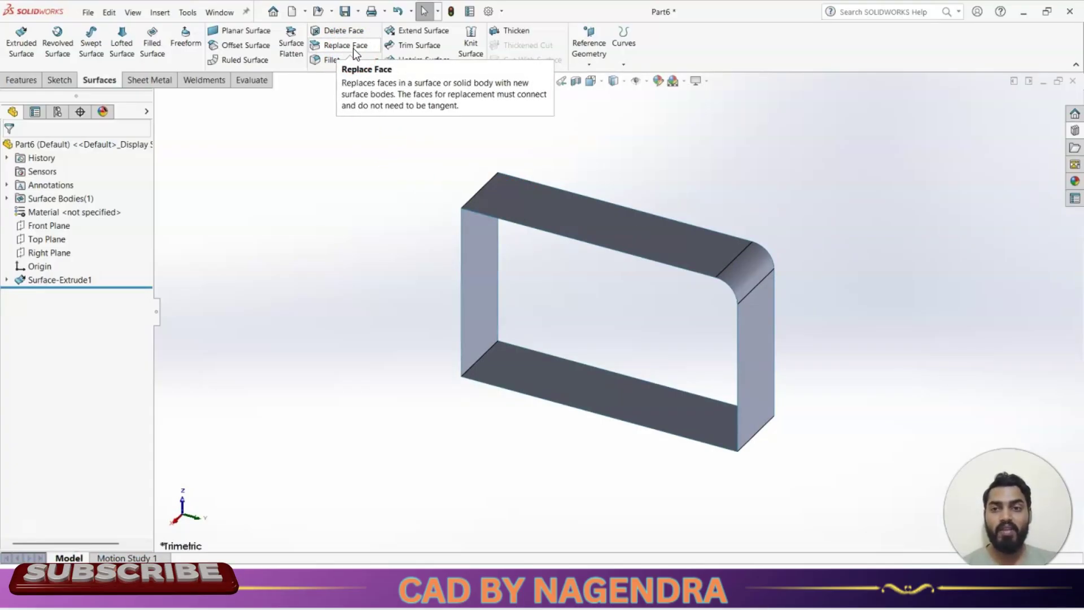
Delete the Surface-Extrude1 feature and its underlying Sketch1, clearing the part of all geometry
right_click(66, 279)
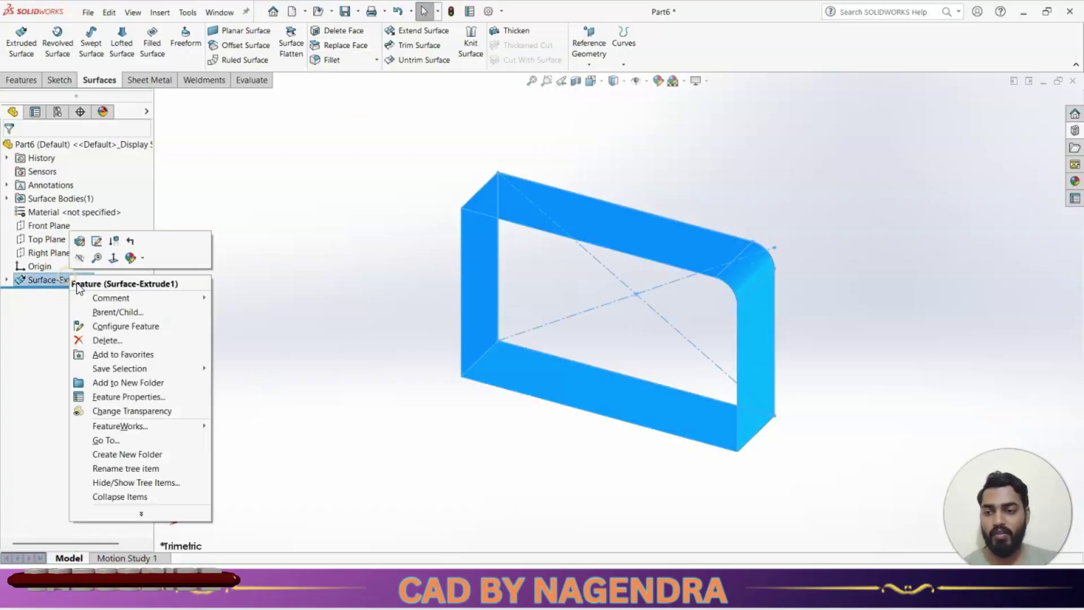
click(110, 340)
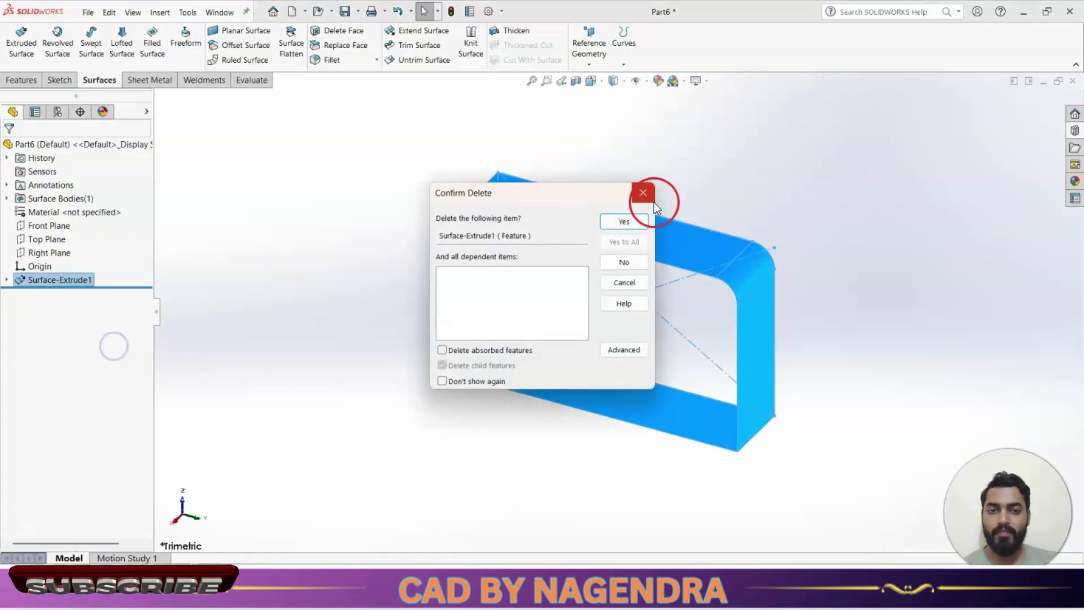
click(631, 224)
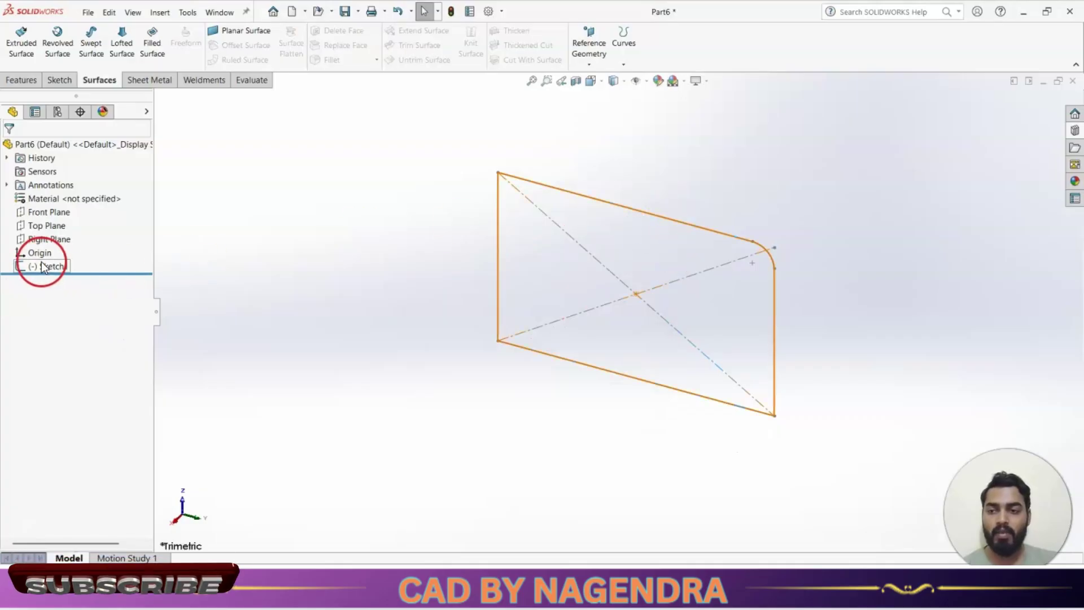
right_click(43, 263)
click(86, 339)
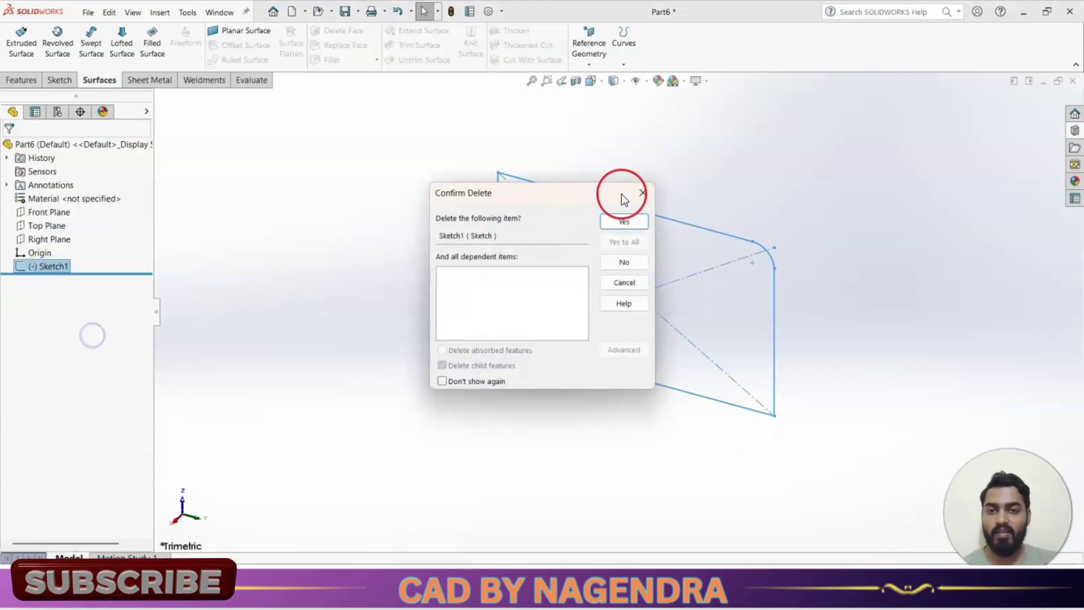
click(606, 222)
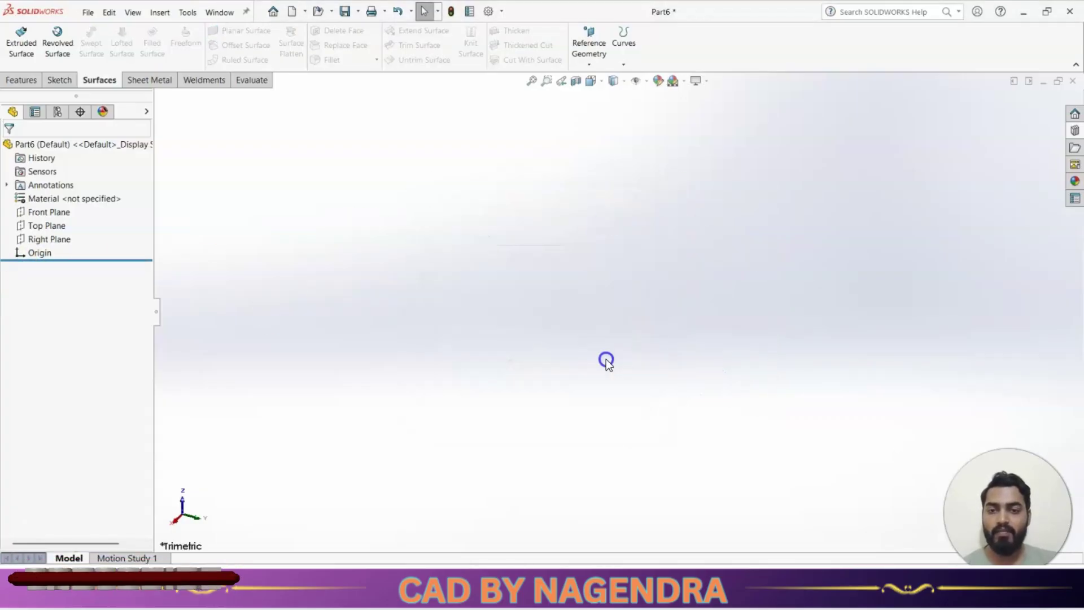
Sketch a tall corner rectangle on the Front Plane starting at the origin, and exit the sketch
click(50, 213)
click(63, 188)
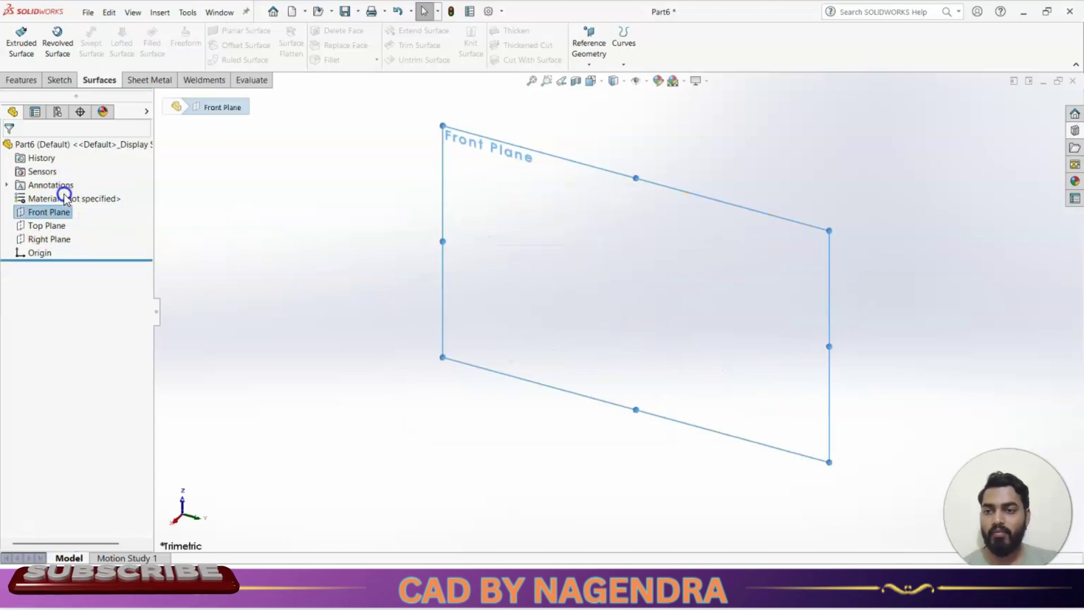
click(92, 45)
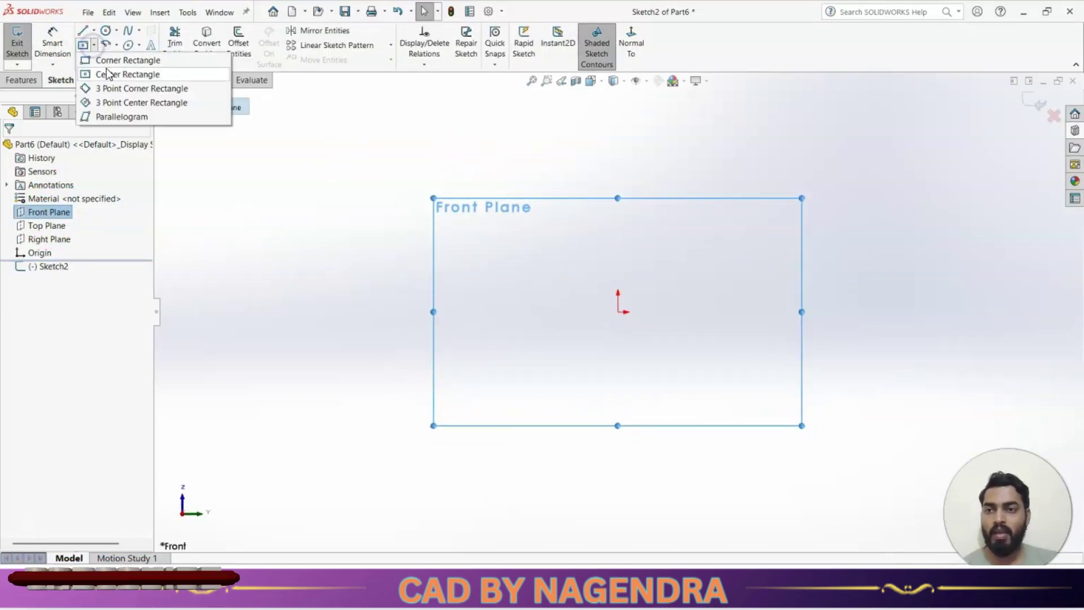
click(103, 61)
click(619, 311)
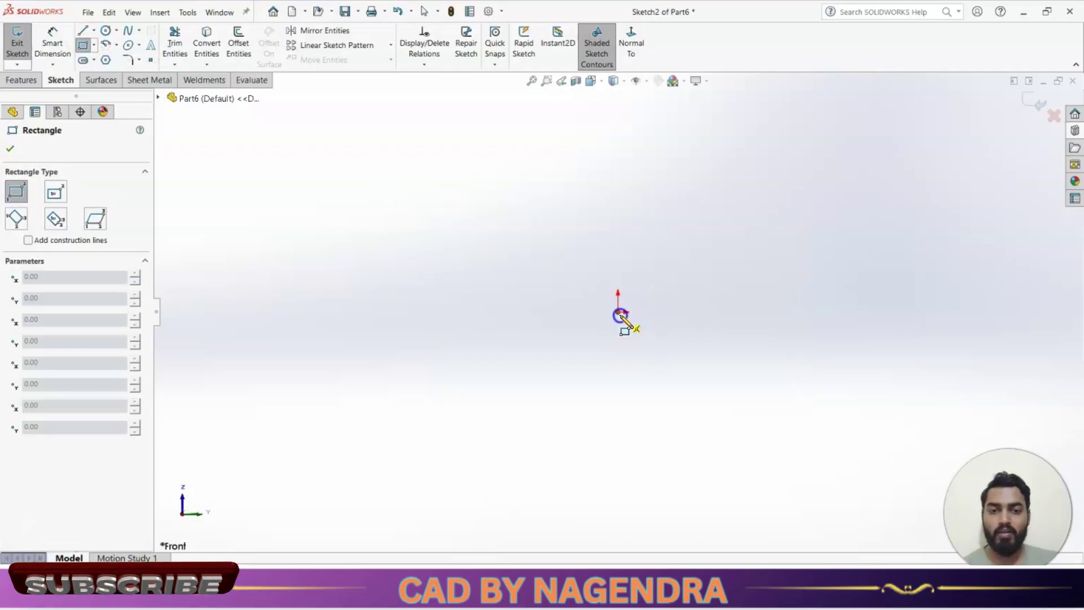
drag(643, 180, 700, 139)
click(1036, 102)
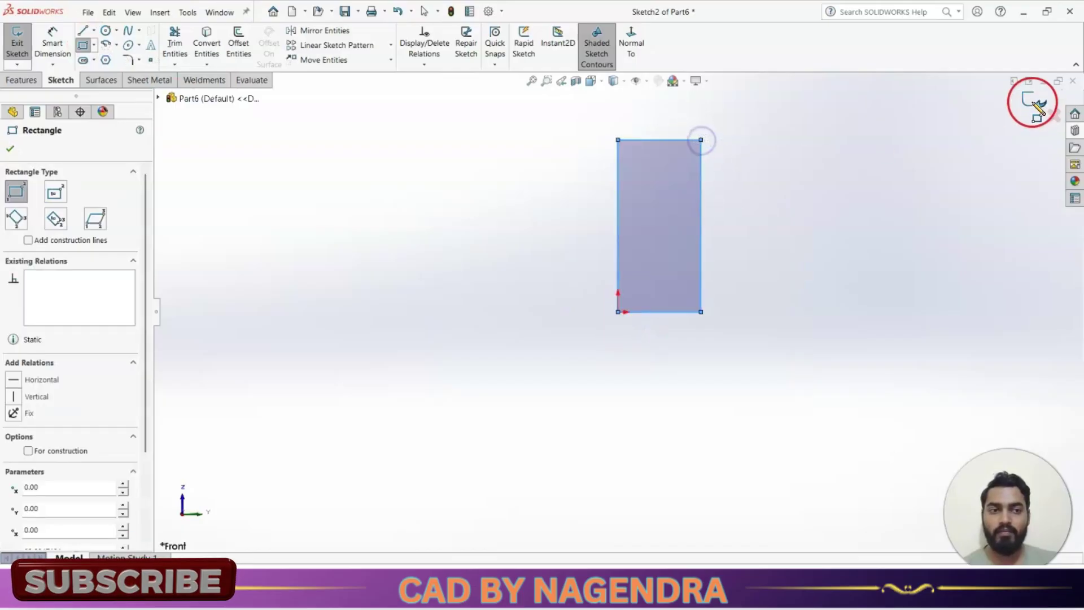
click(1033, 101)
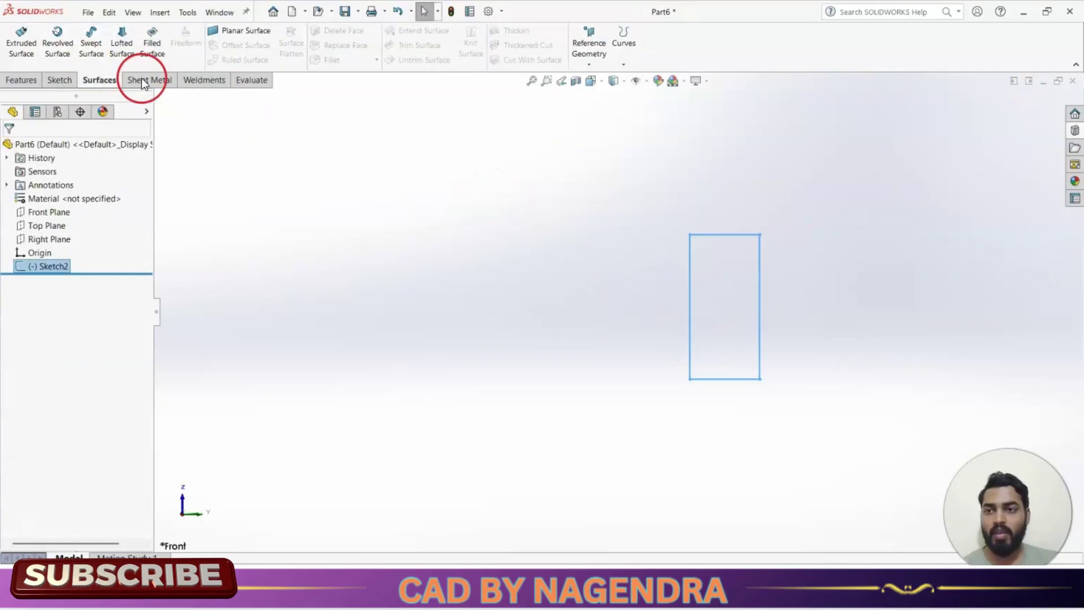
Revolve the rectangle 360° about its vertical side through the origin to form a solid cylinder
middle_drag(711, 335, 738, 314)
click(21, 80)
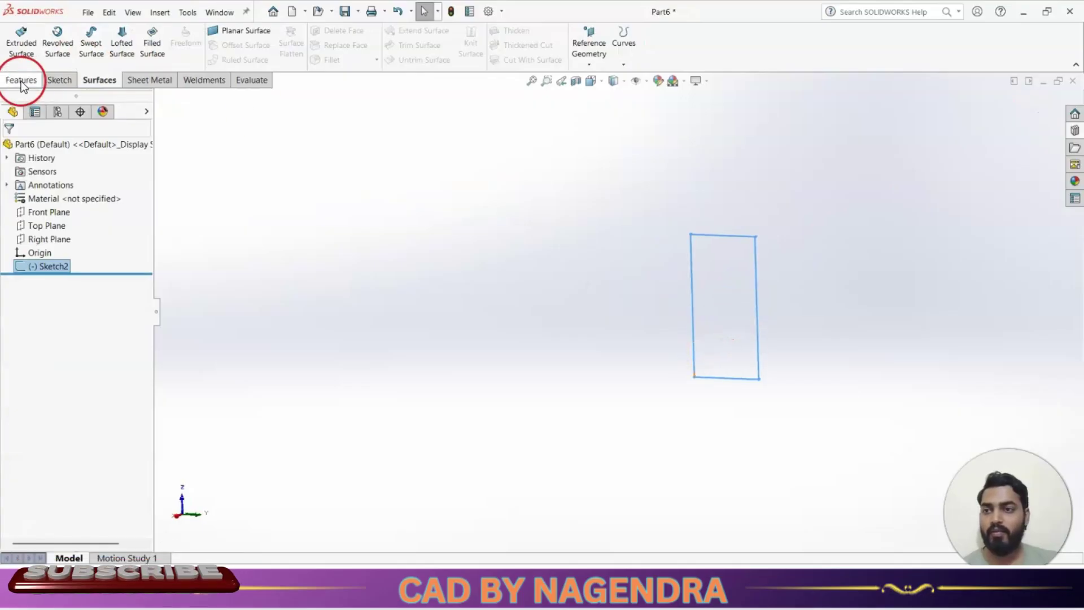
click(79, 51)
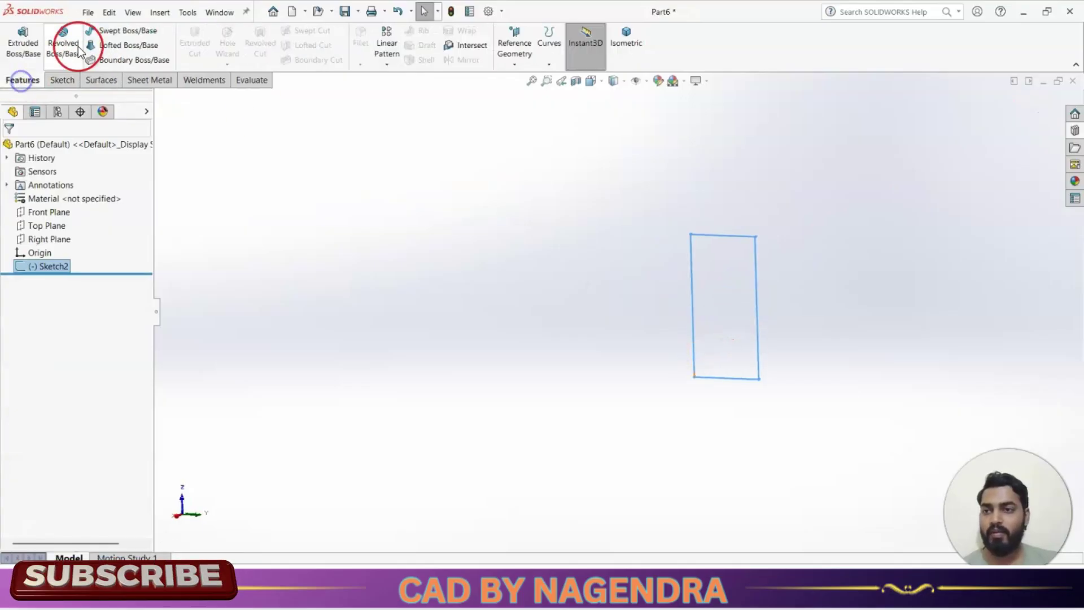
click(694, 279)
click(10, 149)
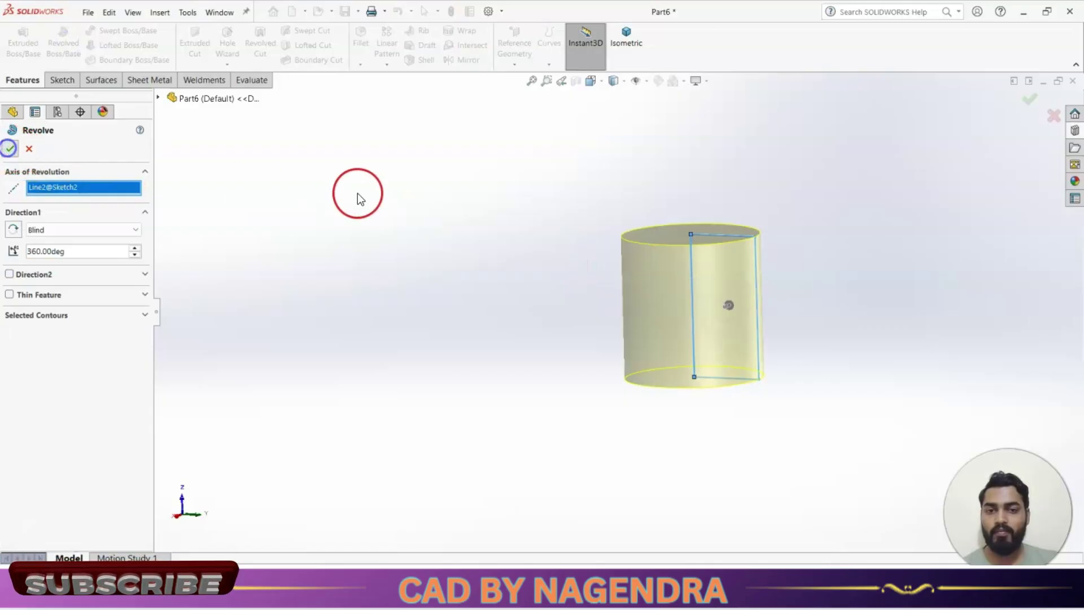
Sketch a wavy four-point spline on the Front Plane above the cylinder, extending past both of its sides, and exit the sketch
middle_drag(899, 213, 798, 242)
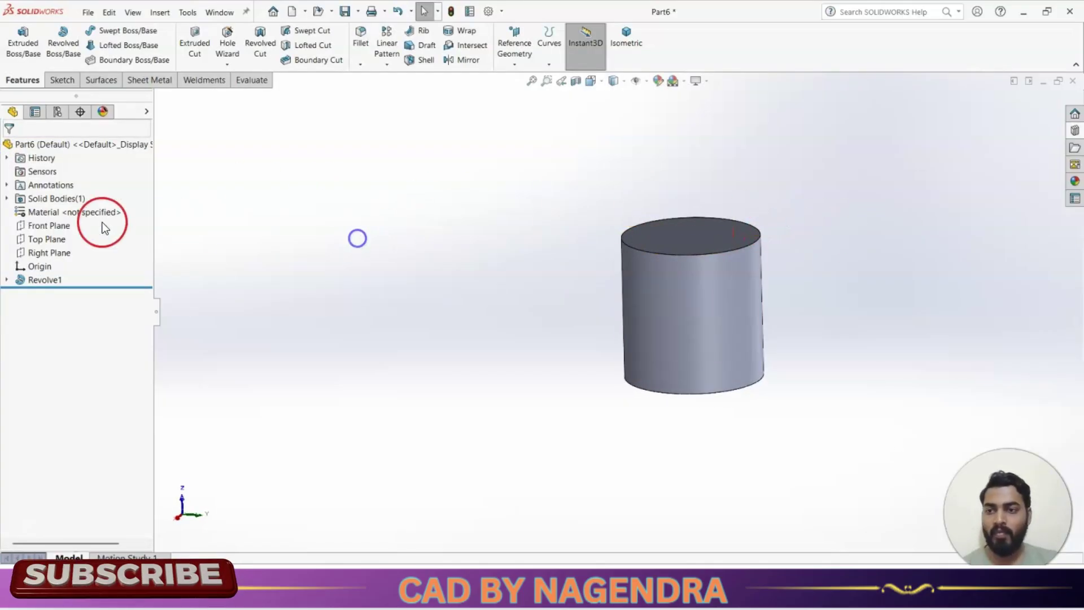
click(50, 226)
click(58, 207)
scroll(750, 410, up, 5)
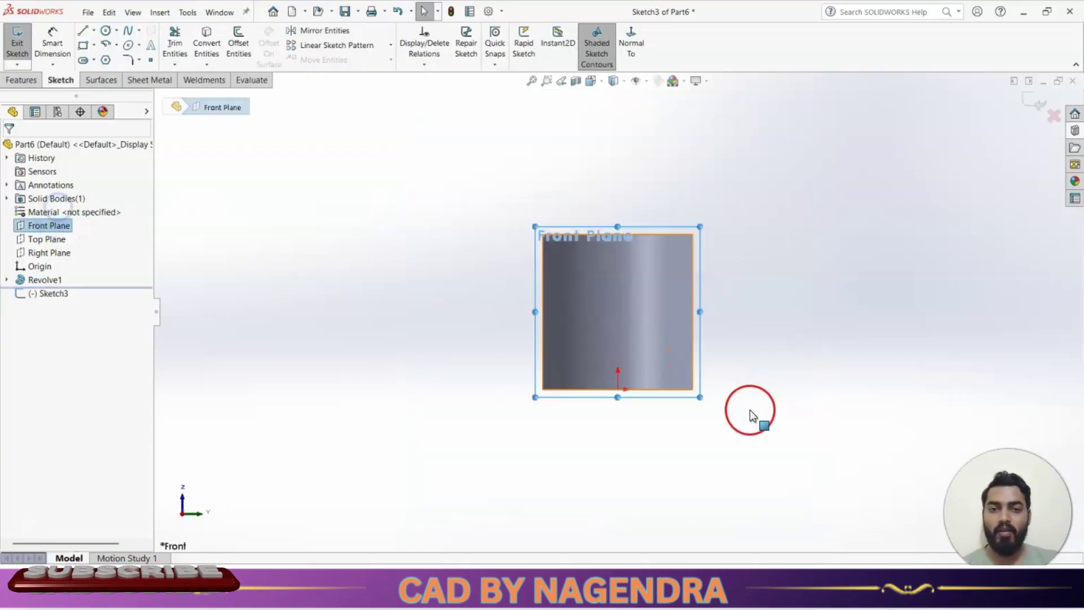
scroll(640, 238, down, 3)
scroll(598, 240, up, 3)
scroll(598, 239, down, 1)
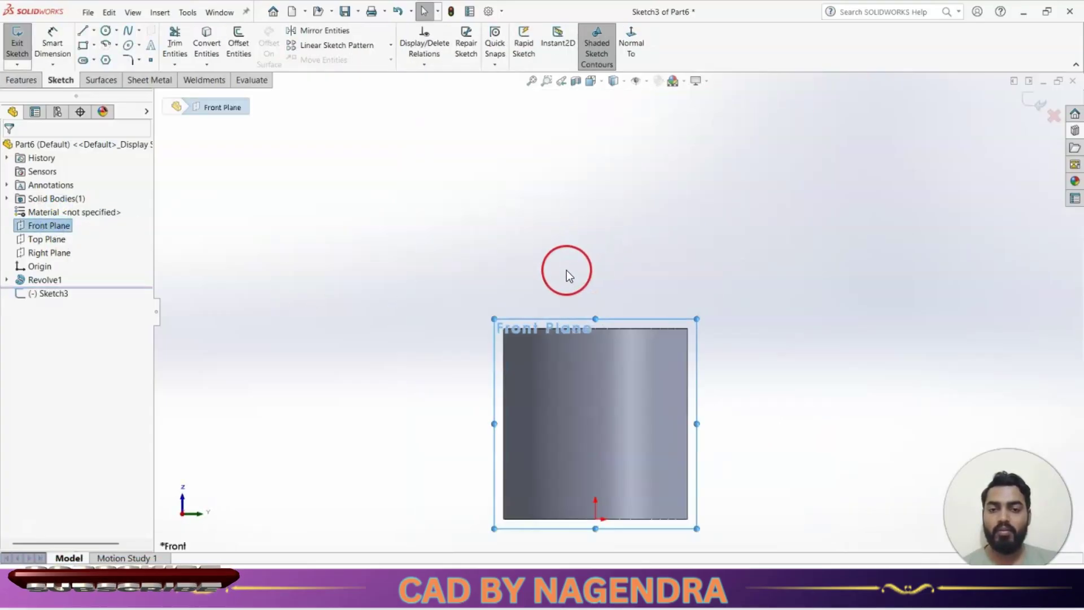
click(128, 32)
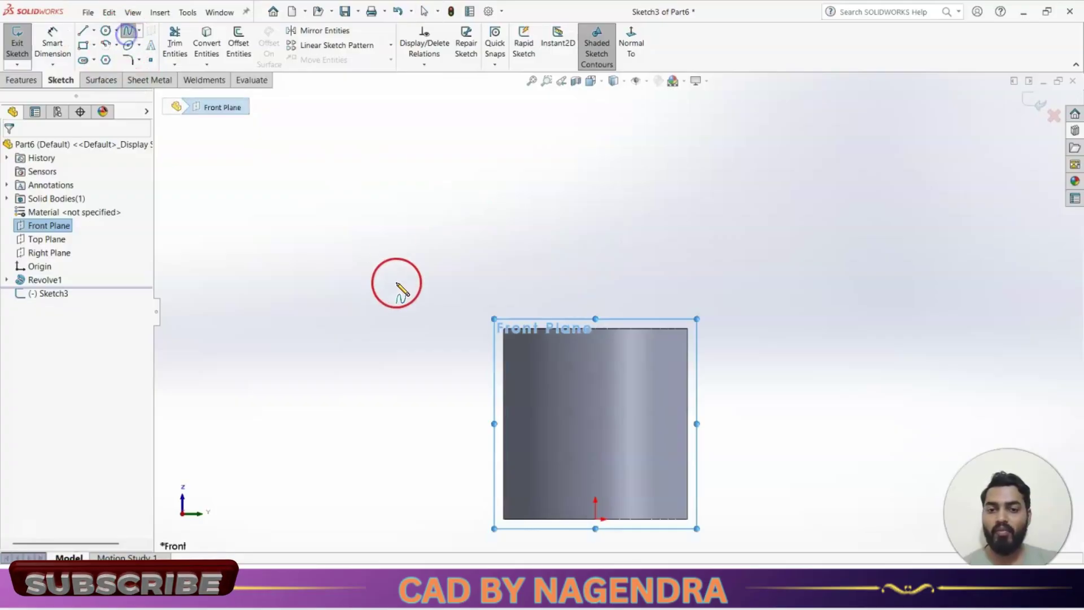
scroll(617, 292, up, 1)
scroll(617, 292, down, 1)
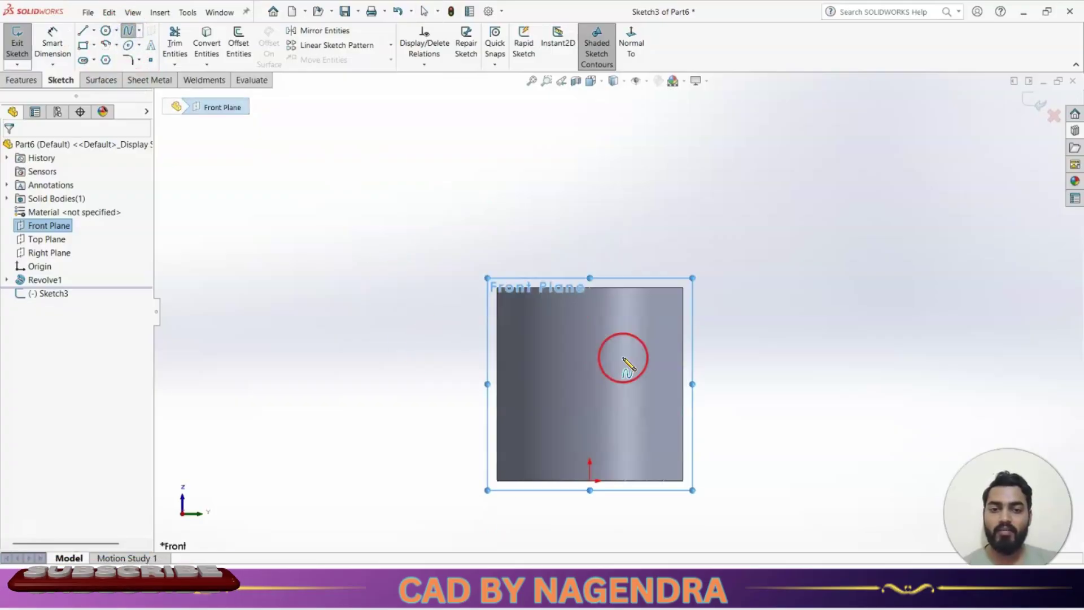
click(385, 297)
click(510, 225)
click(762, 274)
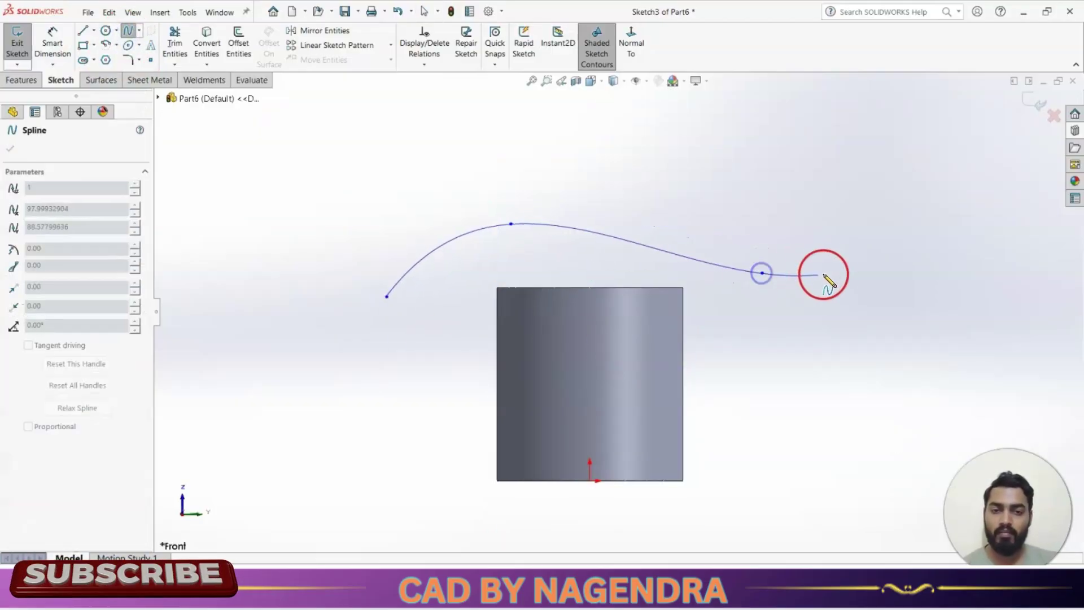
click(846, 225)
click(1039, 102)
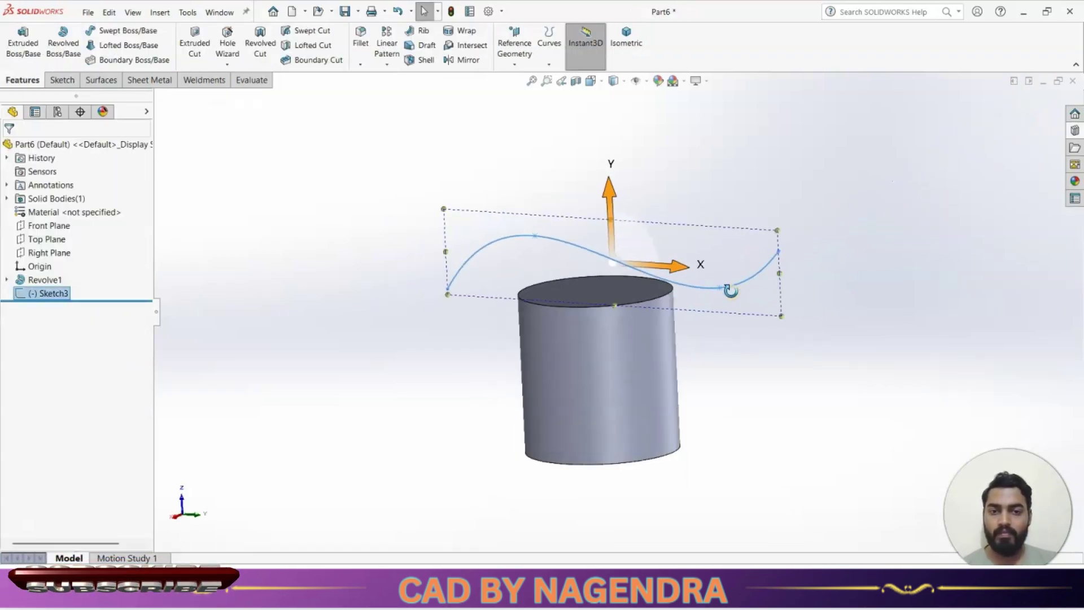
Extrude the spline as a surface with the Mid Plane end condition and a depth of 80 mm
click(142, 80)
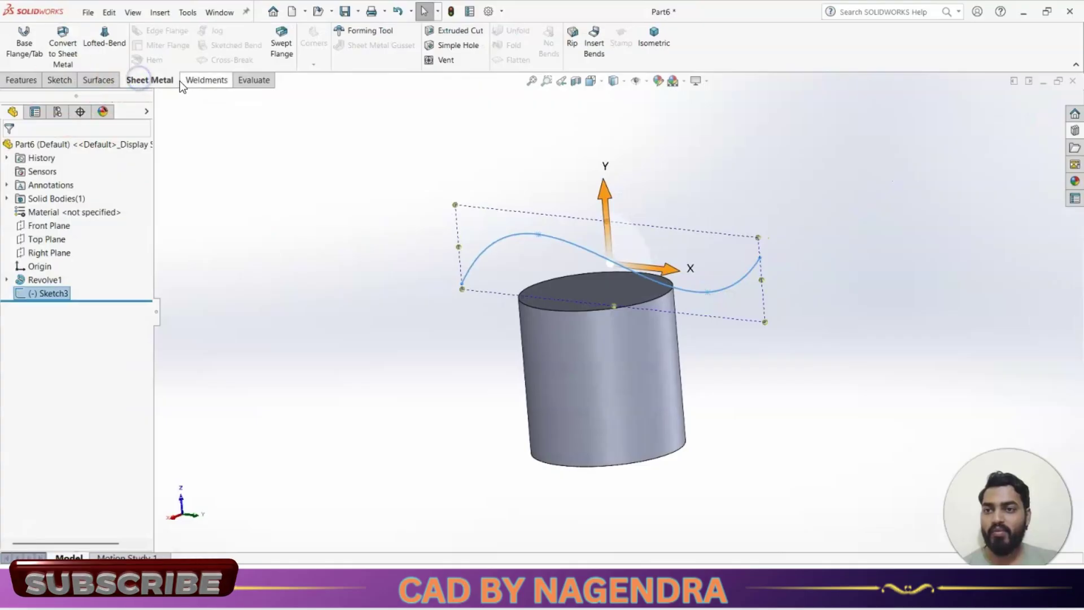
click(118, 79)
click(20, 45)
click(431, 201)
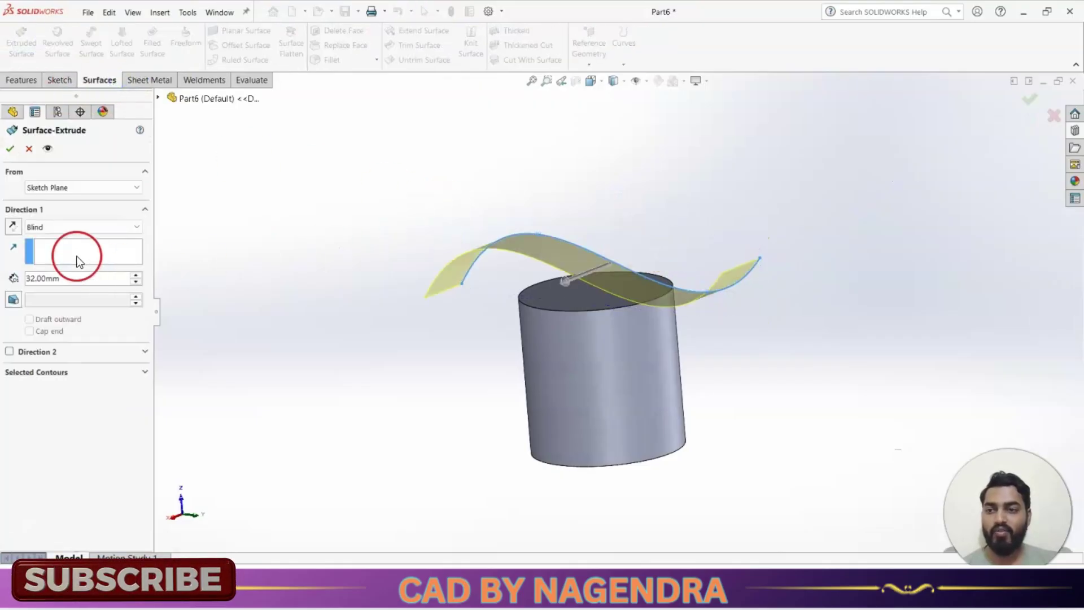
click(61, 226)
click(55, 306)
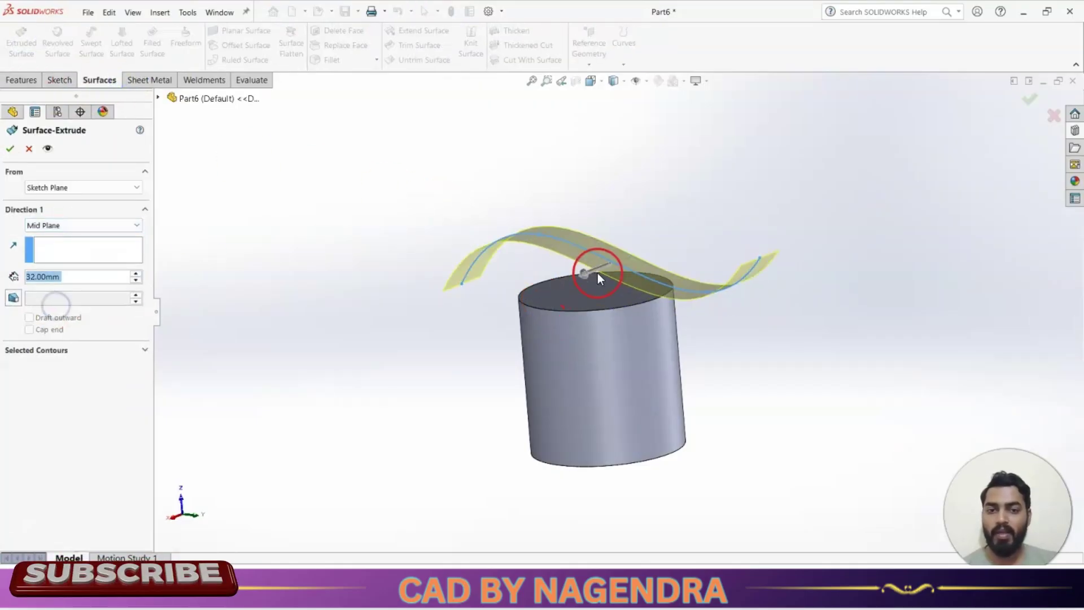
drag(585, 271, 560, 296)
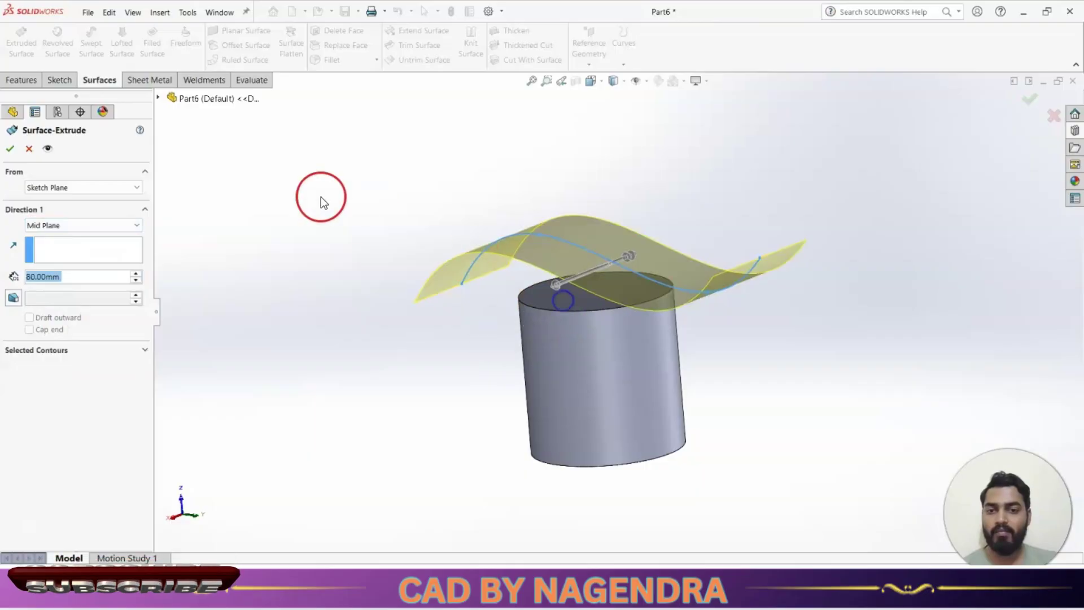
click(10, 150)
Replace the cylinder's flat top face with the wavy extruded surface using Replace Face
mouse_move(256, 247)
middle_down()
mouse_move(412, 346)
mouse_move(462, 356)
mouse_move(455, 341)
middle_up()
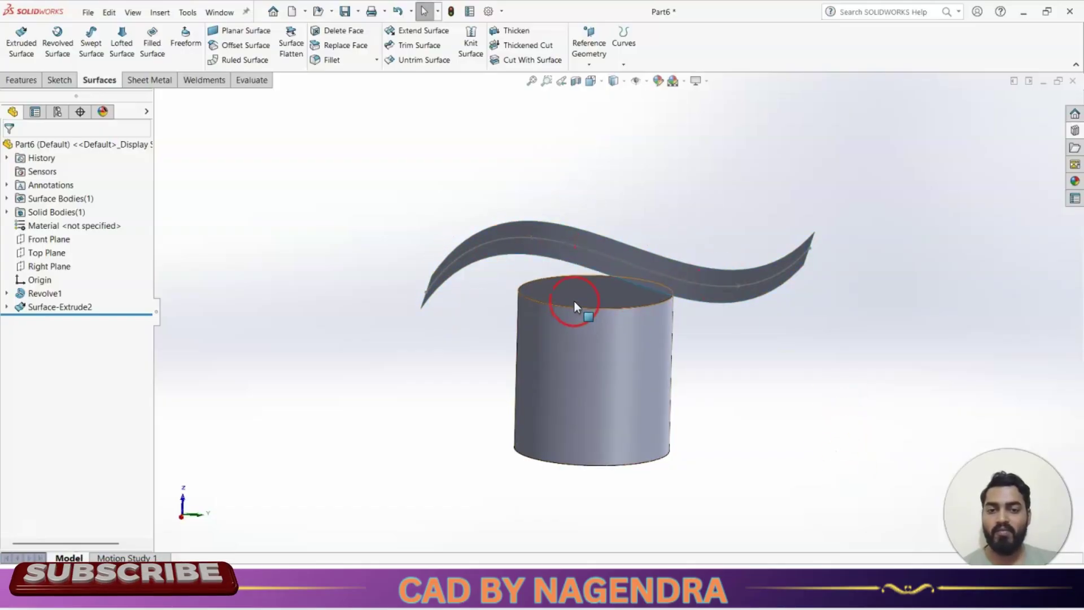
middle_drag(597, 242, 596, 270)
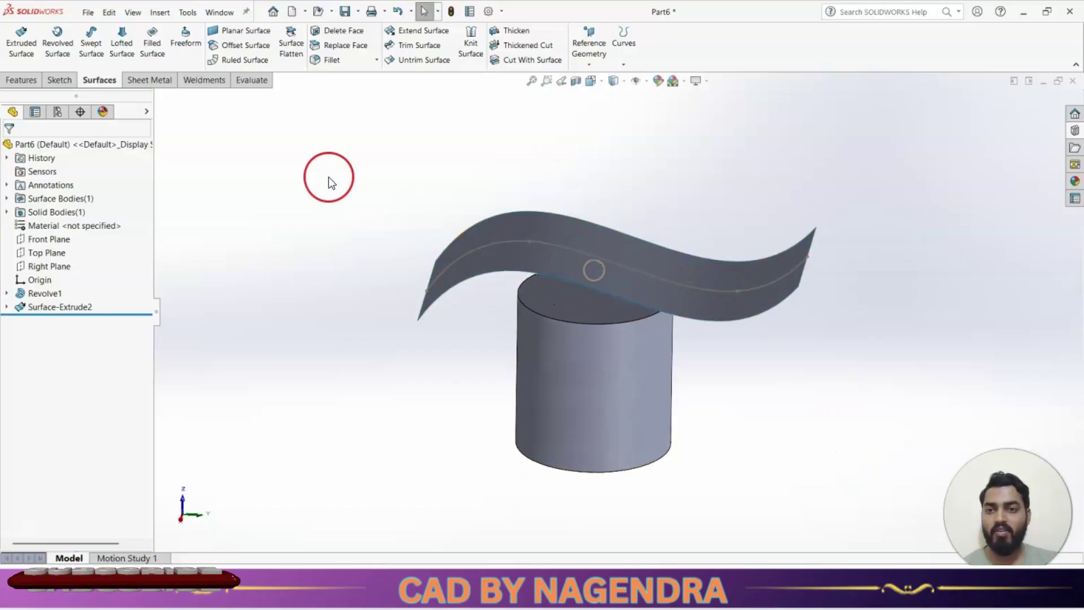
click(329, 178)
click(334, 46)
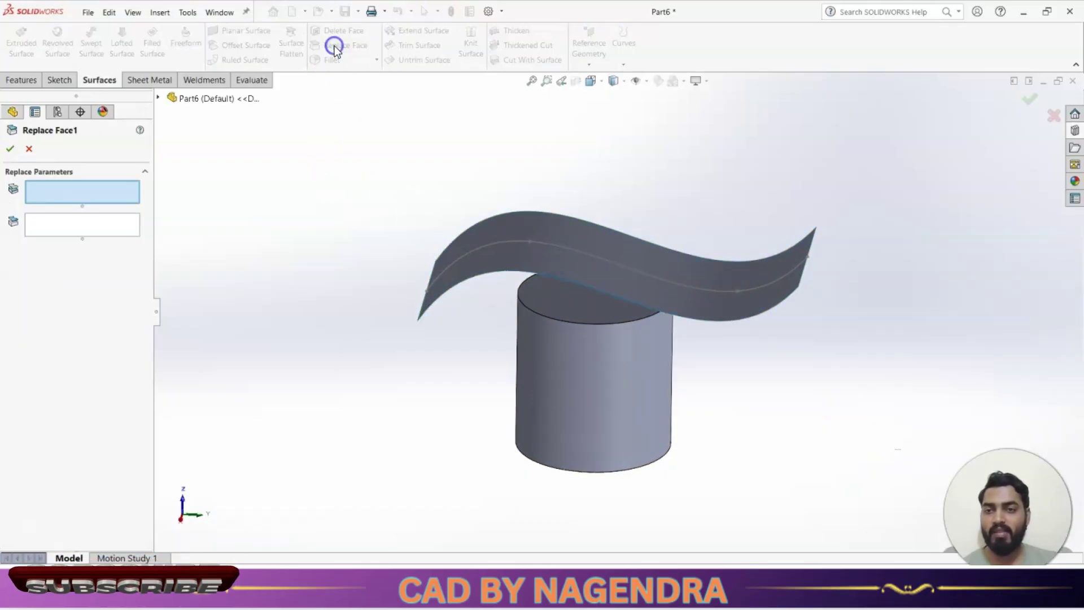
click(243, 188)
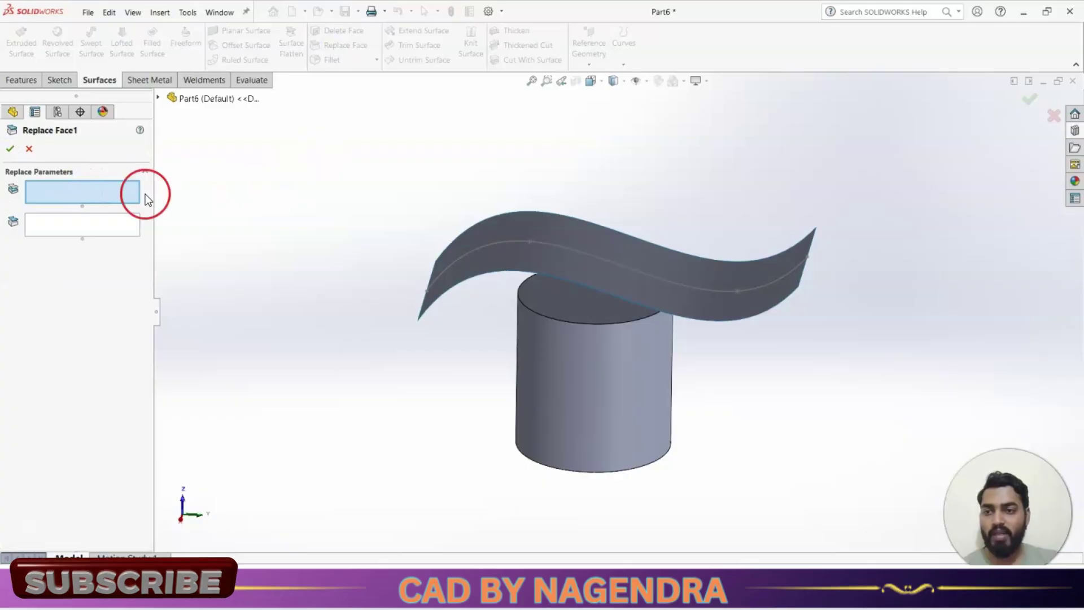
click(602, 315)
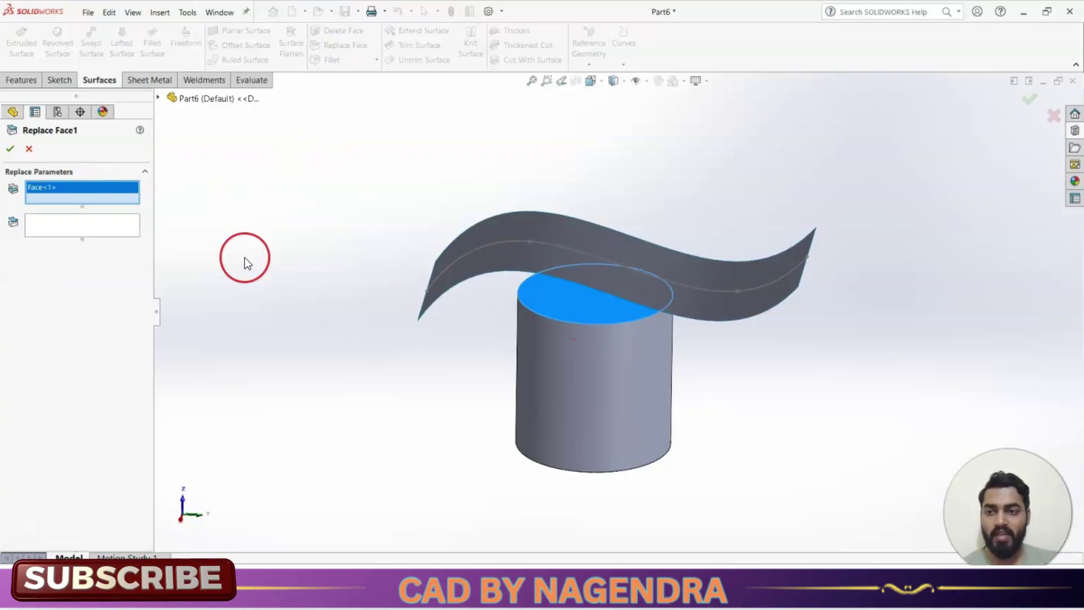
click(89, 225)
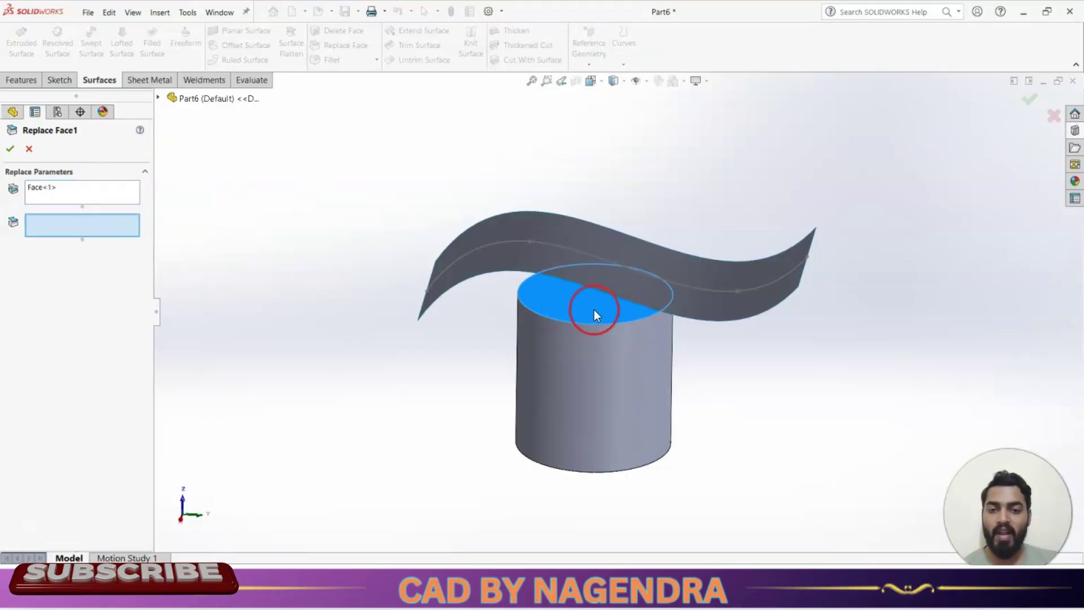
click(601, 233)
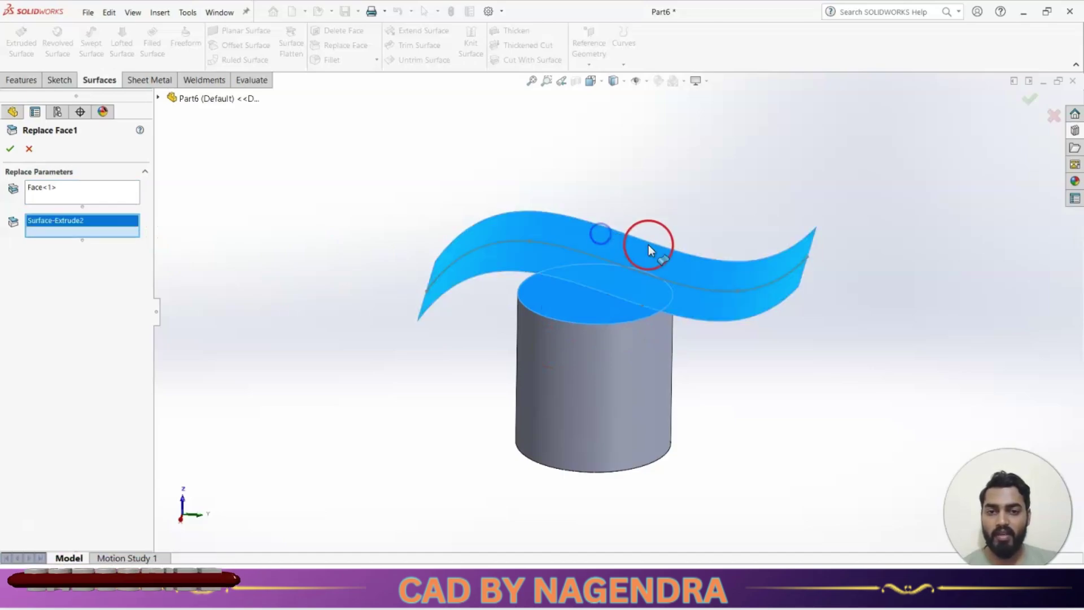
click(10, 149)
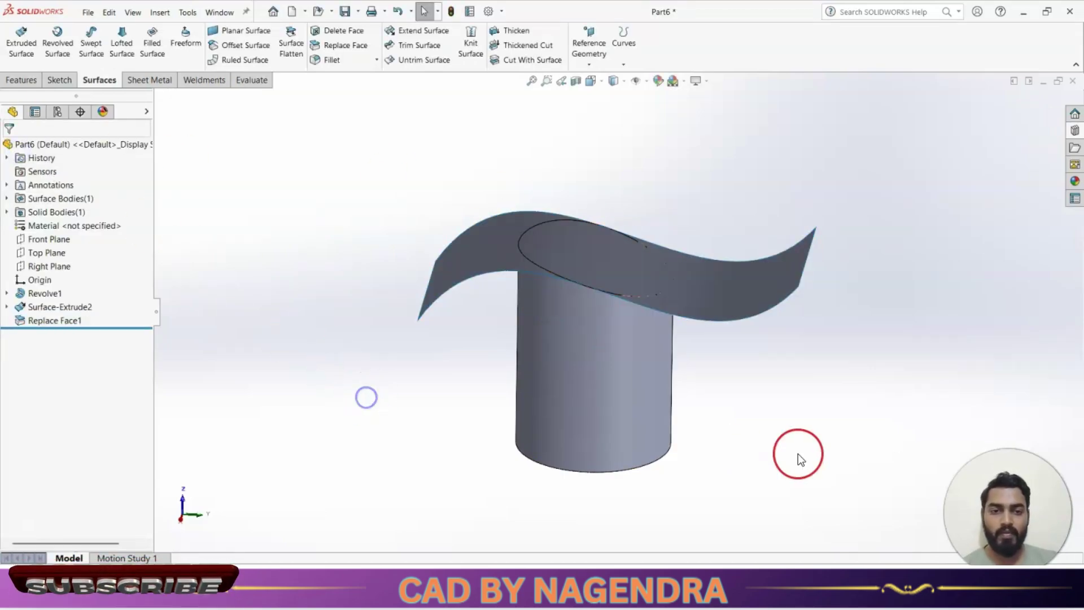
Hide the wavy extruded surface body and inspect the cylinder's replaced top face
right_click(459, 270)
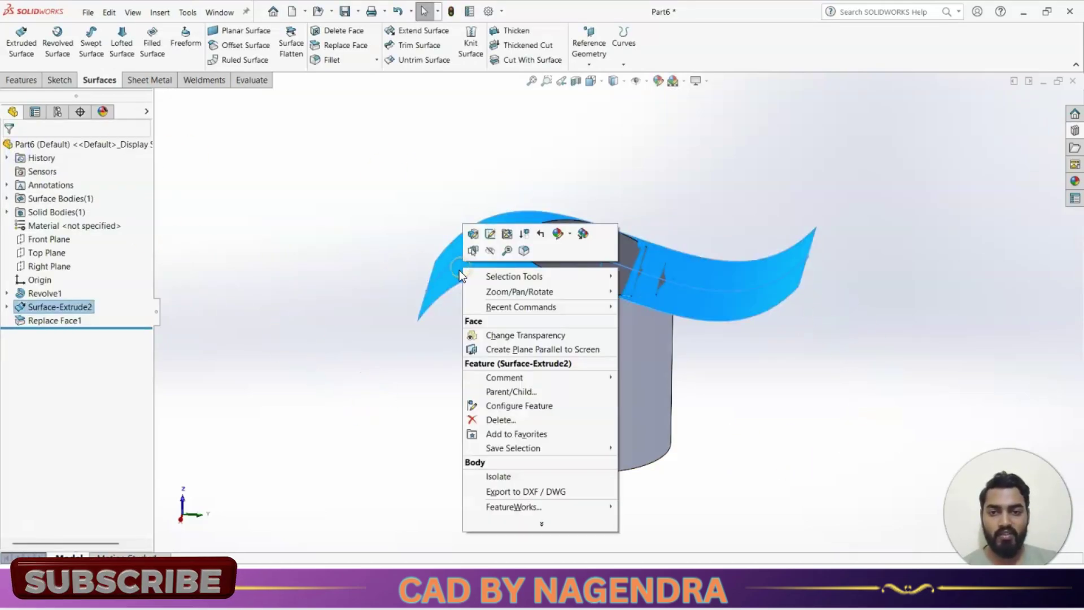
click(487, 255)
middle_drag(513, 412, 672, 422)
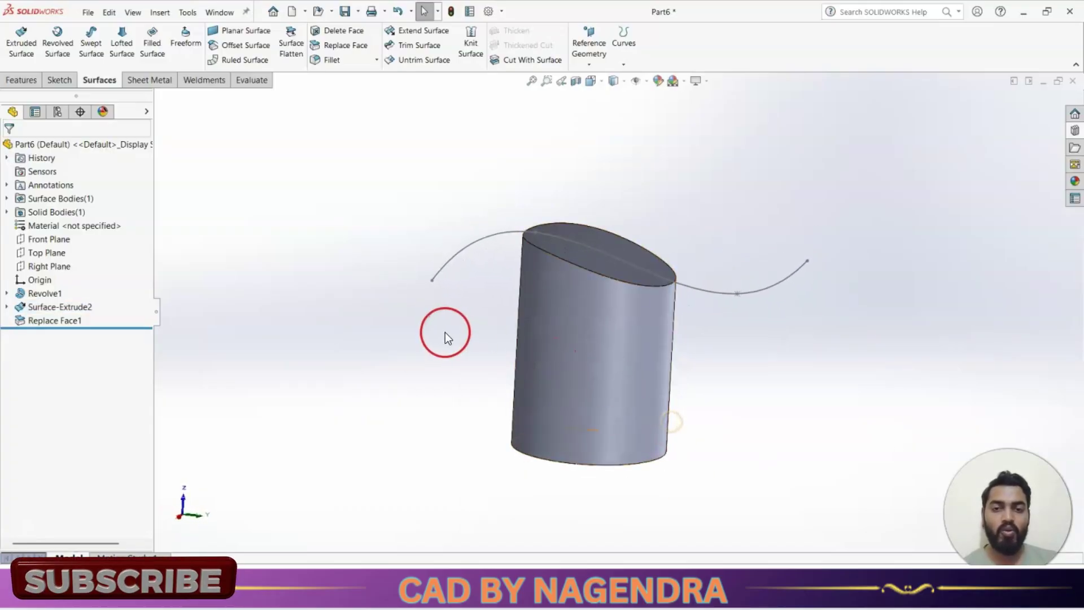
right_click(727, 296)
click(304, 355)
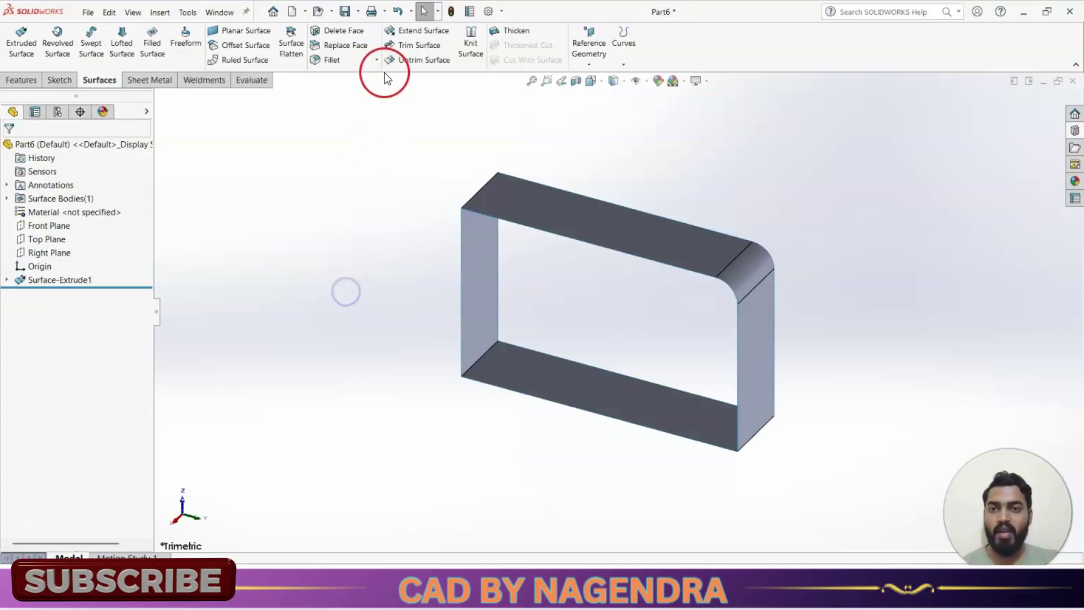
Fillet the sharp upper corner edge of the surface frame opposite the rounded corner with a symmetric, constant-size 10 mm radius and circular profile
click(377, 60)
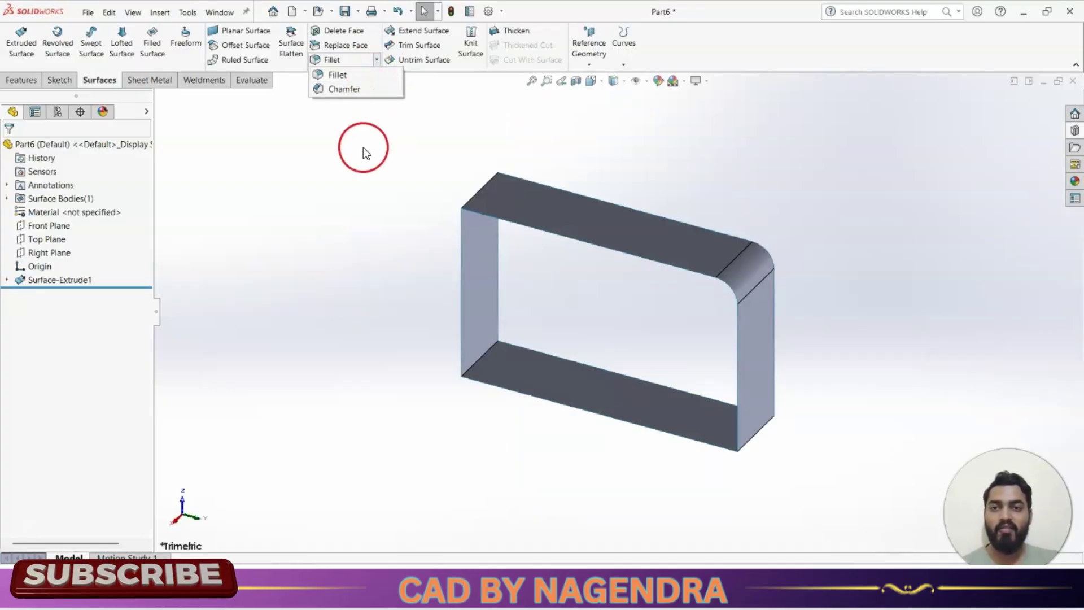
click(351, 79)
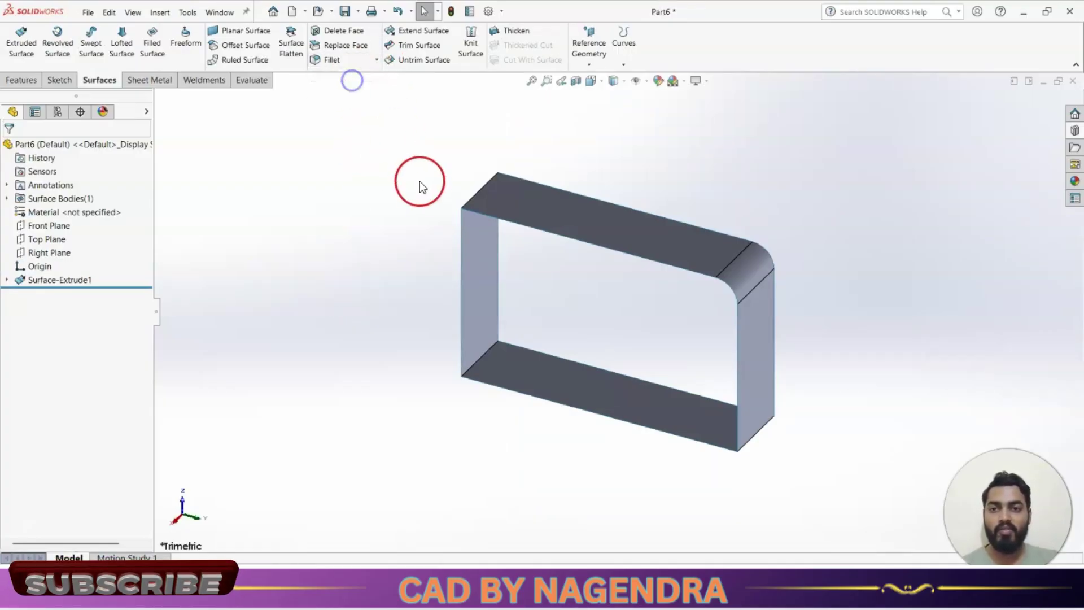
click(483, 185)
middle_drag(551, 338, 592, 305)
scroll(528, 162, down, 3)
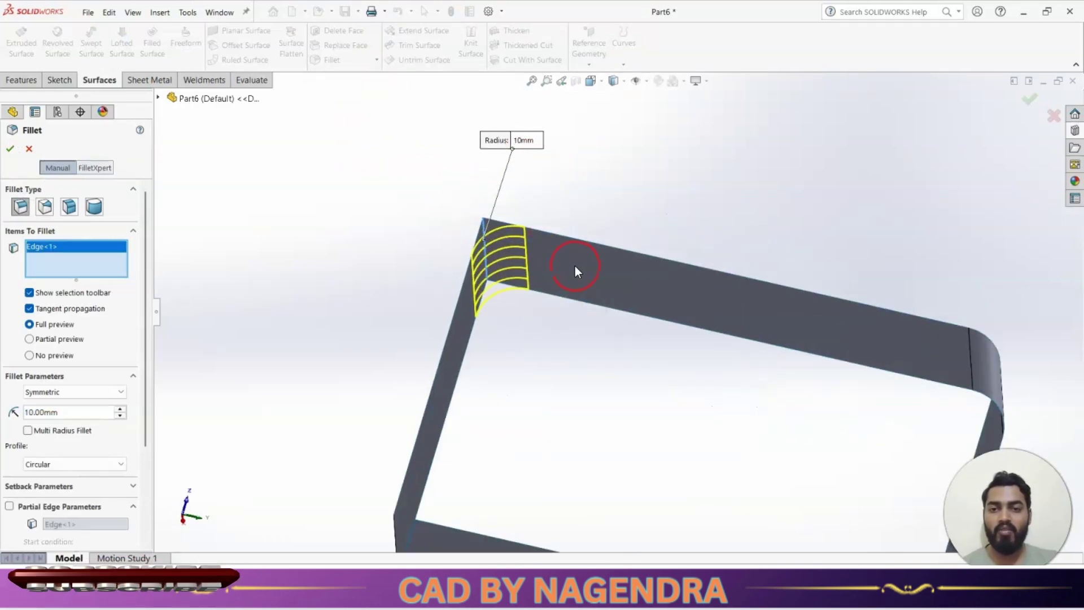
middle_drag(574, 266, 569, 211)
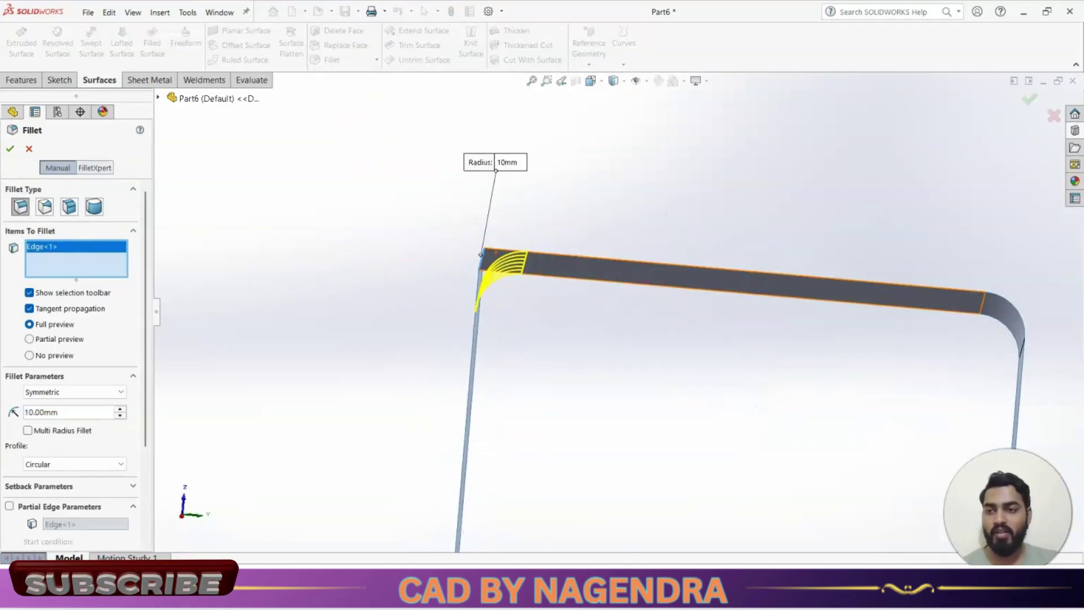
click(44, 206)
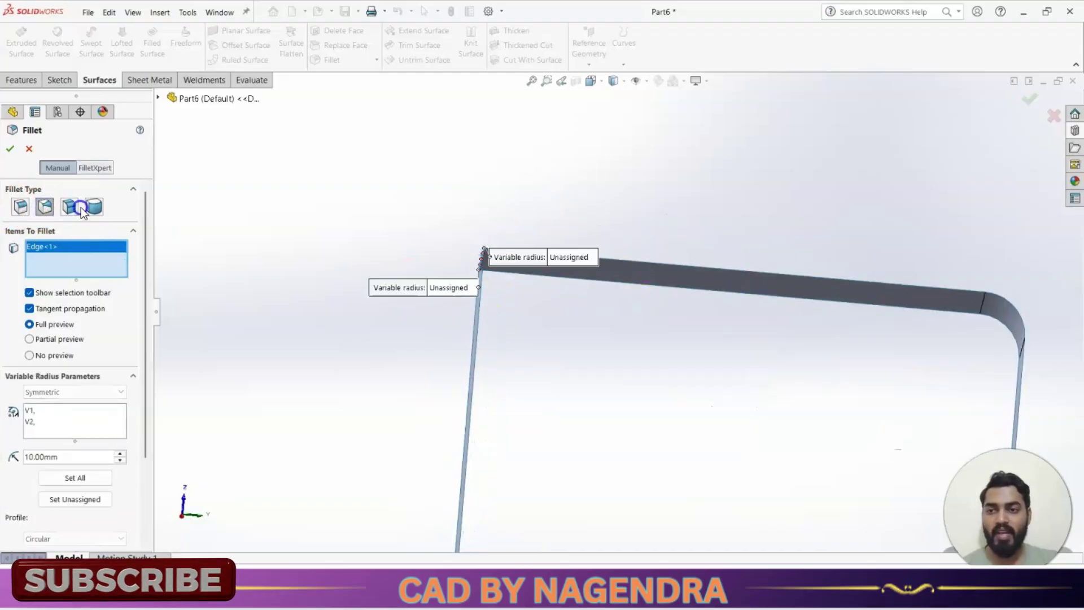
click(21, 207)
click(10, 149)
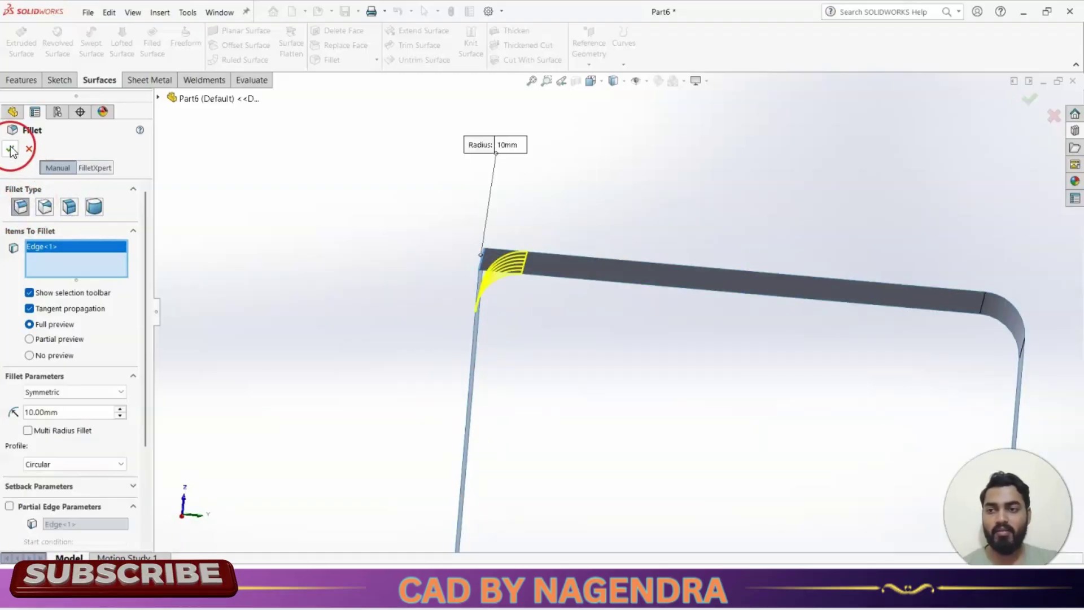